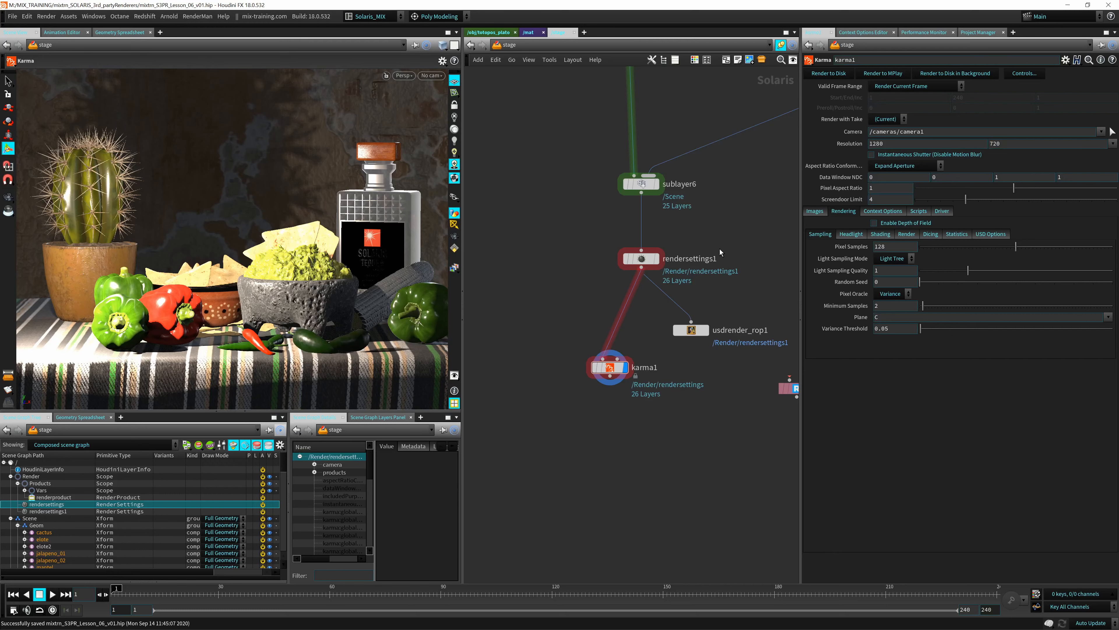
Step: Move rendersettings1 and its downstream nodes down to leave a gap below sublayer6, and show the Standard settings of rendersettings1
middle_click_drag(570, 251, 549, 282)
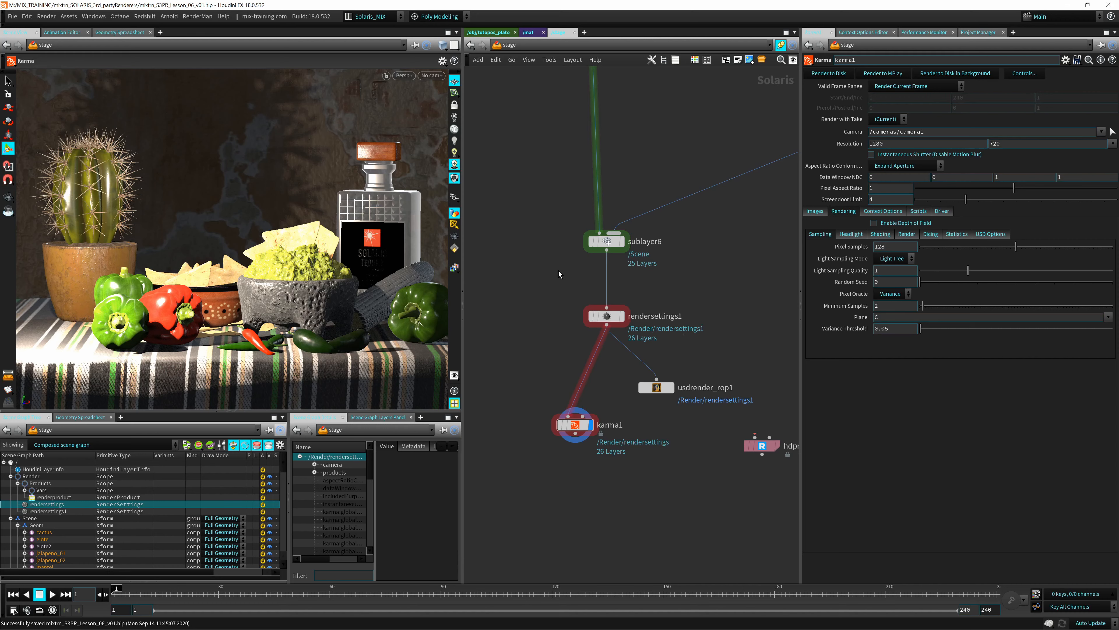
left_click_drag(495, 466, 703, 289)
left_click_drag(607, 316, 664, 416)
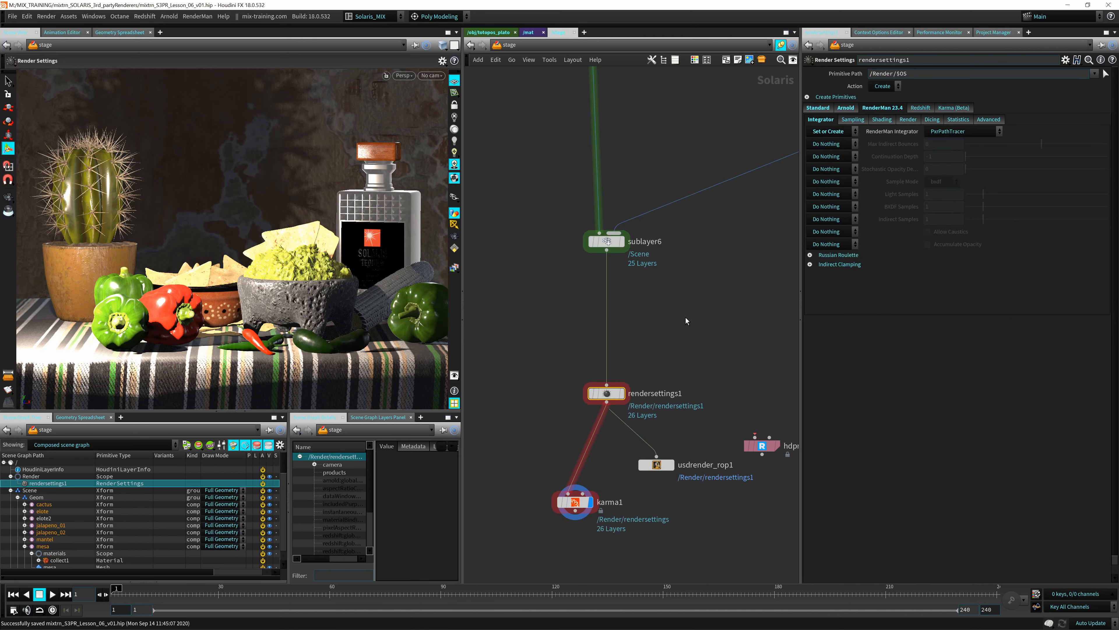
left_click(818, 110)
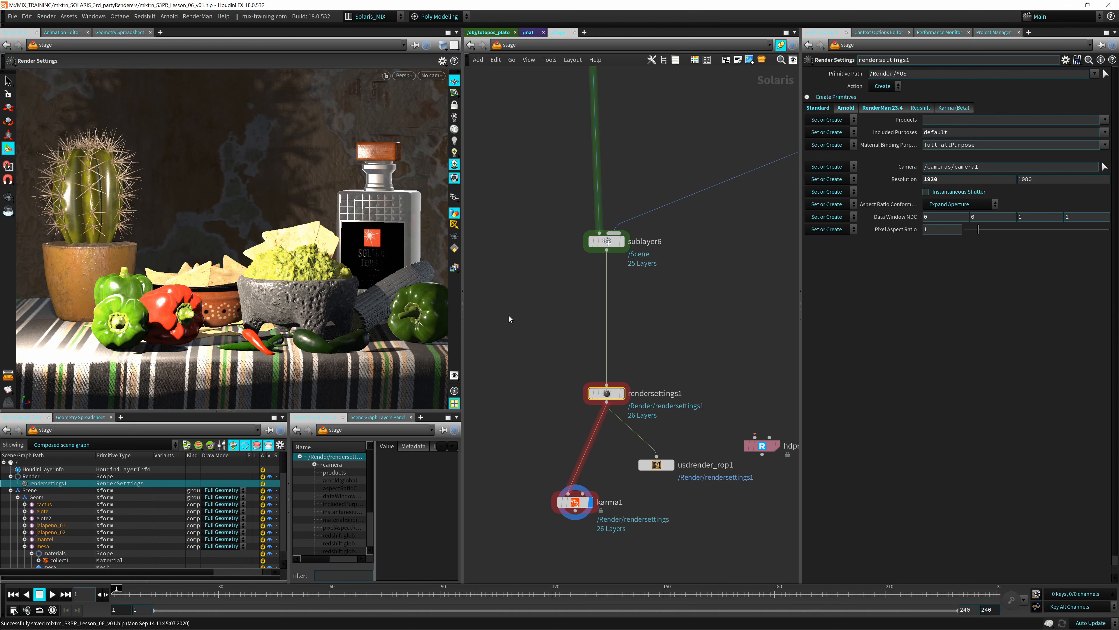
Step: Insert a Render Var node between sublayer6 and rendersettings1, spacing it slightly below sublayer6
left_click(605, 244)
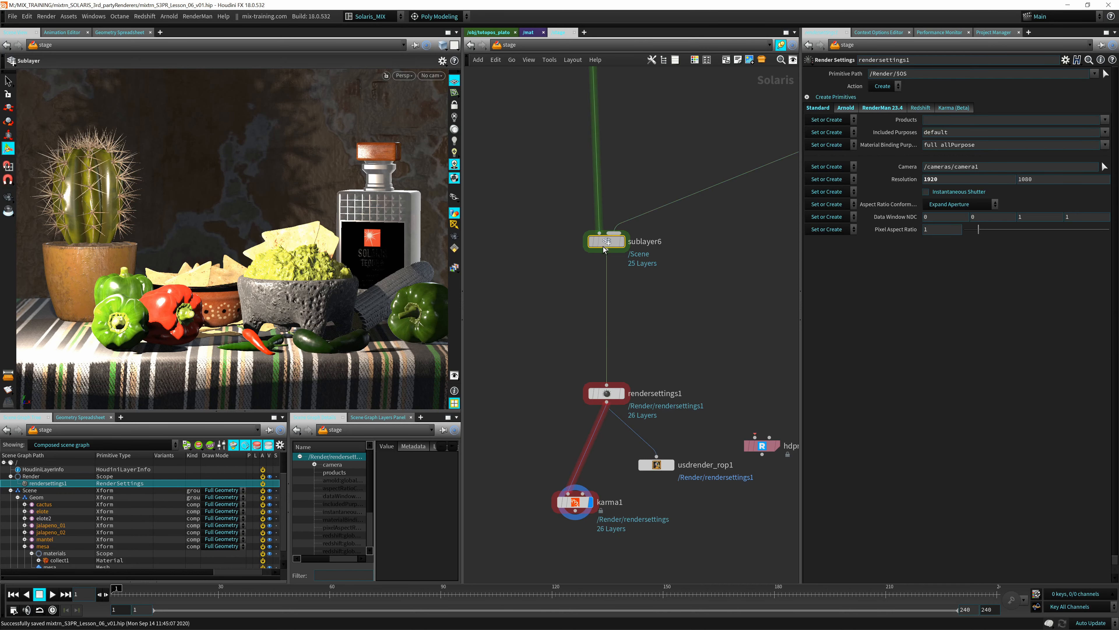
key("Tab")
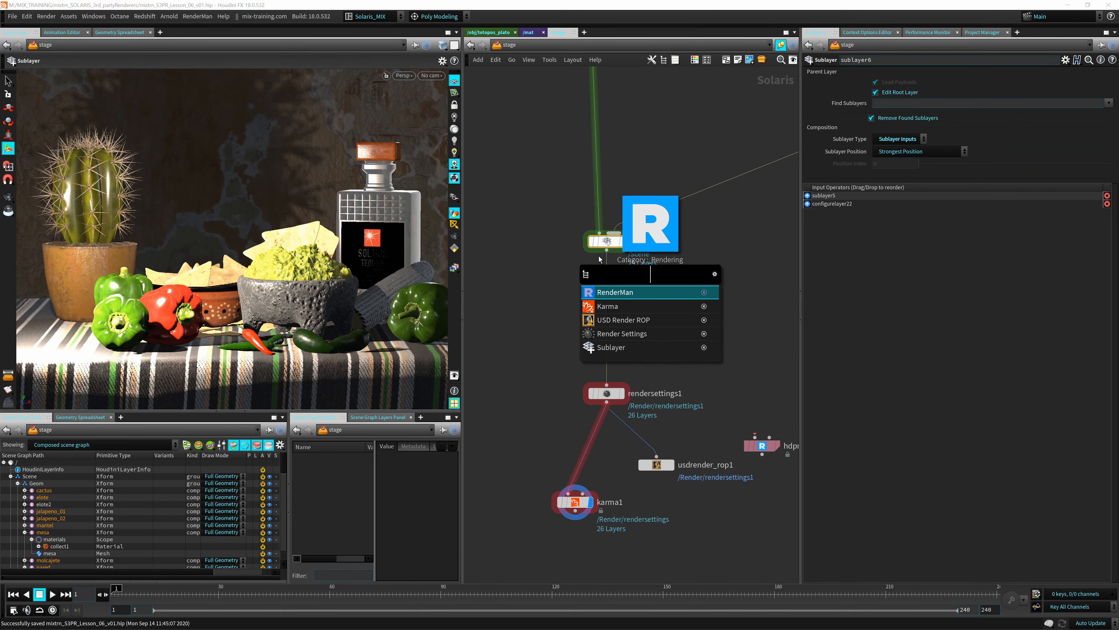
type("redner")
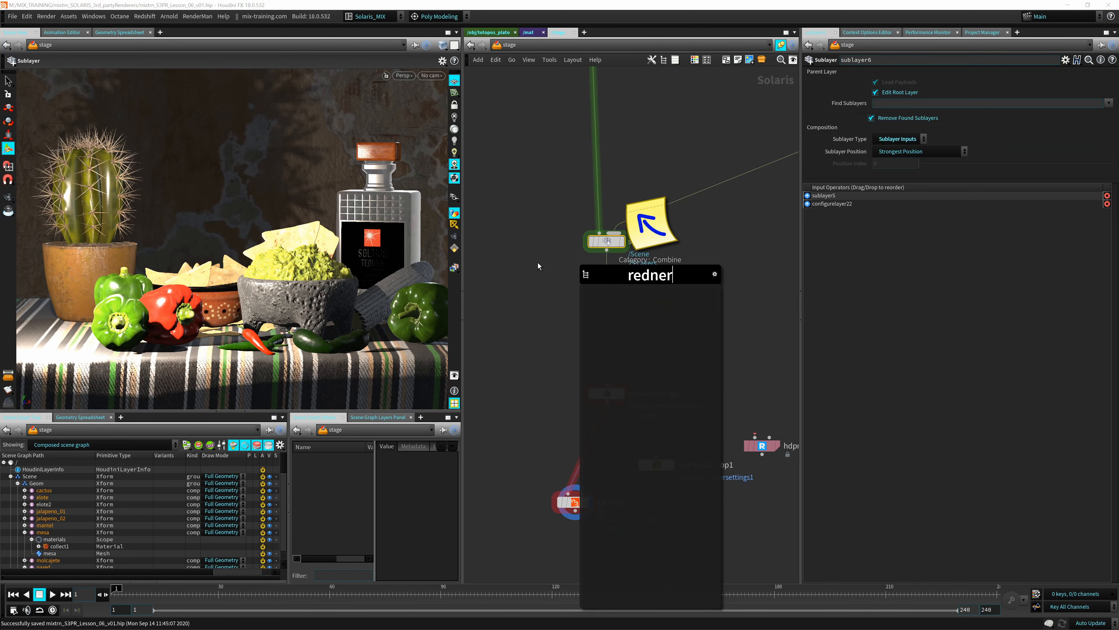
key("BackSpace")
key("BackSpace")
key("BackSpace")
key("BackSpace")
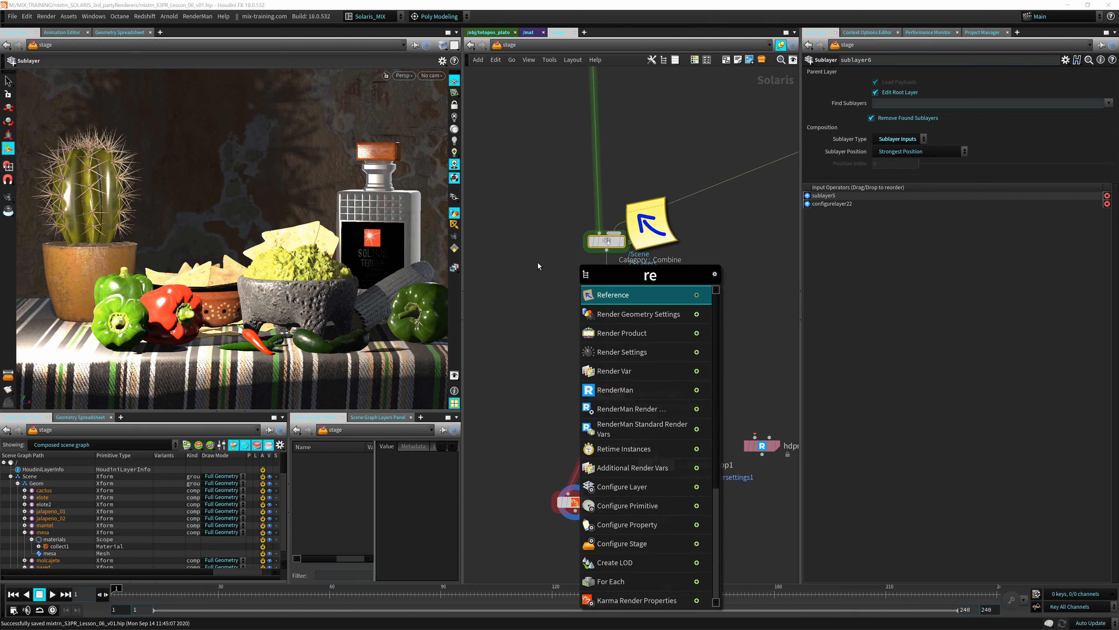
type("nder")
key("Down")
key("Down")
key("Down")
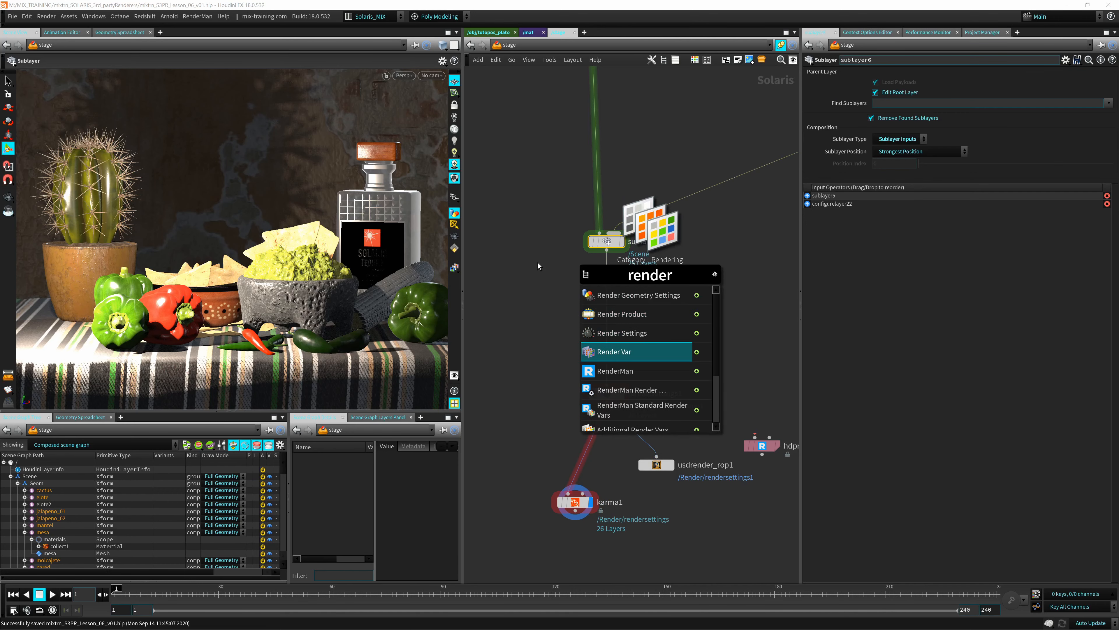
key("Return")
left_click(602, 277)
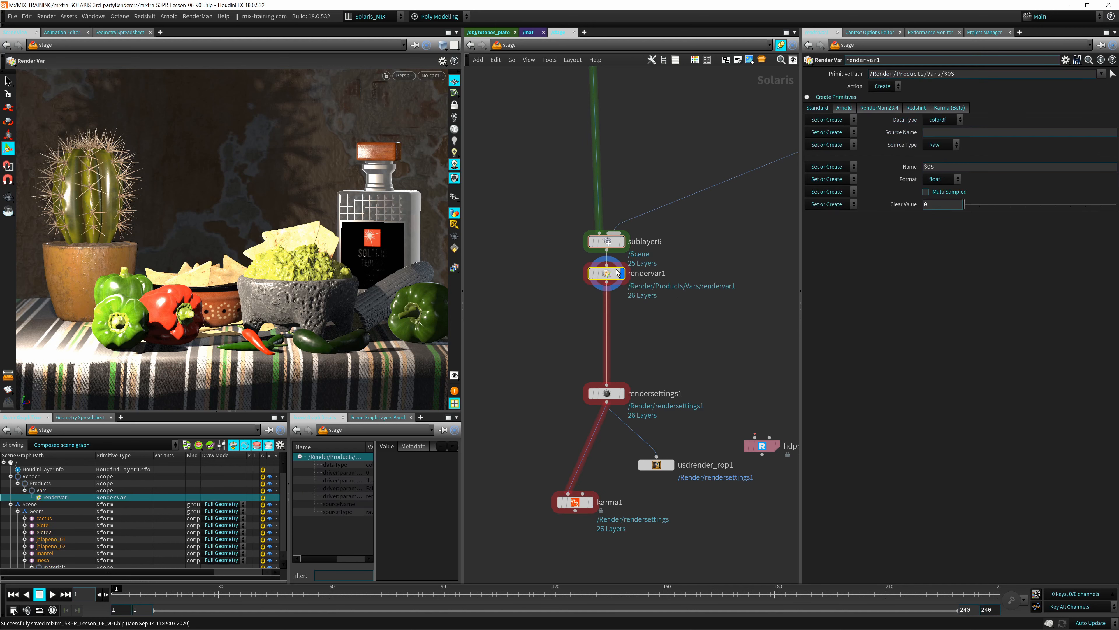
left_click_drag(600, 278, 601, 287)
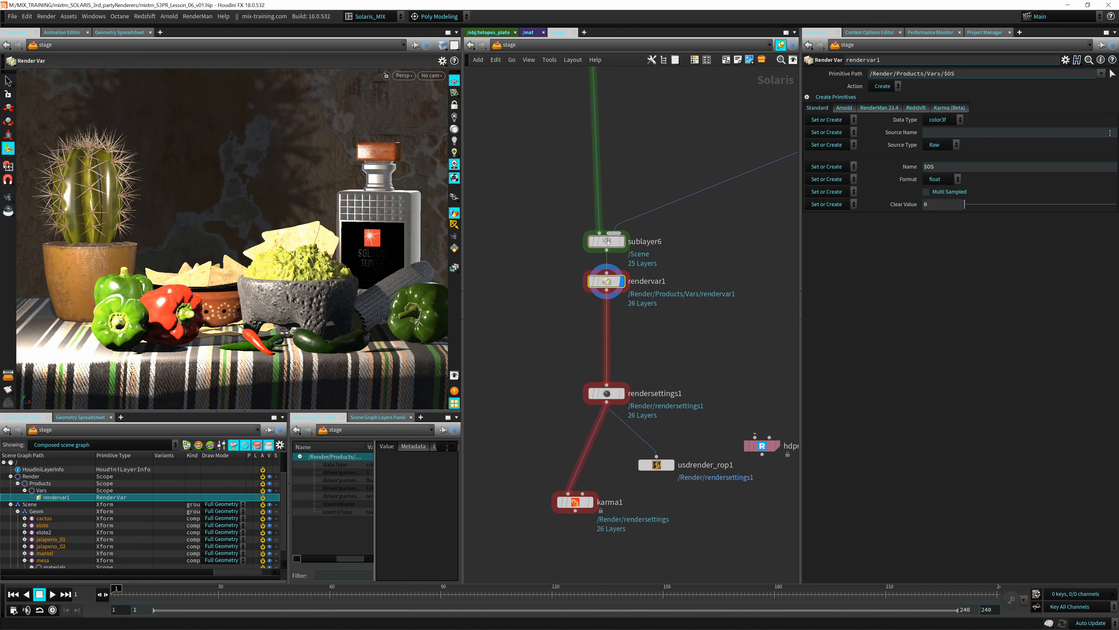
left_click_drag(605, 287, 605, 297)
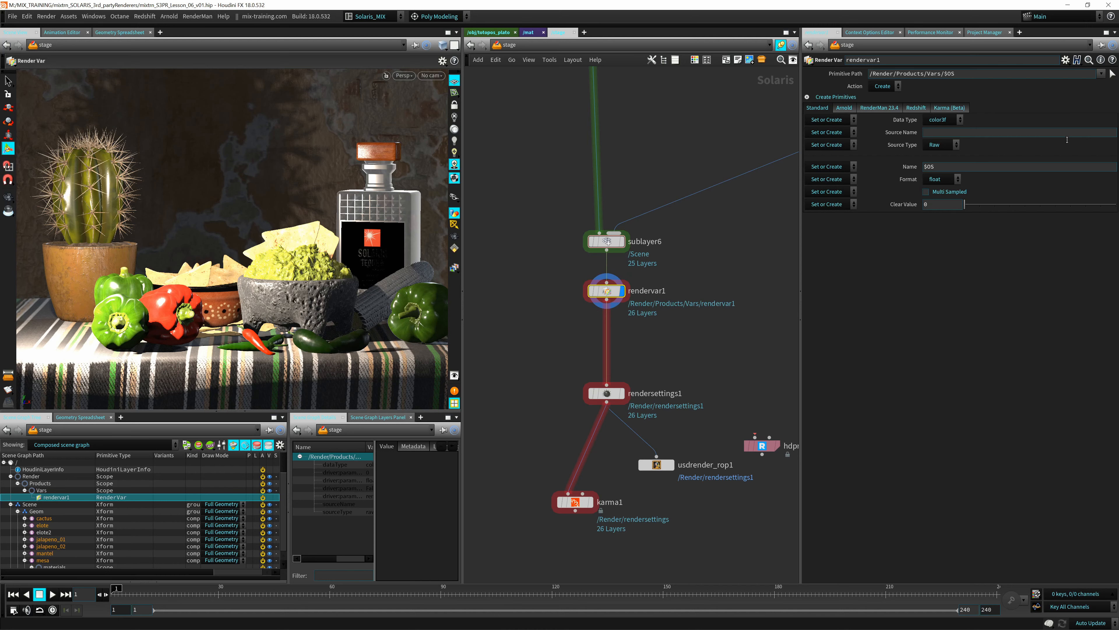
Step: Examine the Render Var's renderer-specific settings, including Arnold, Redshift and Karma, and return to its Standard settings
left_click(844, 107)
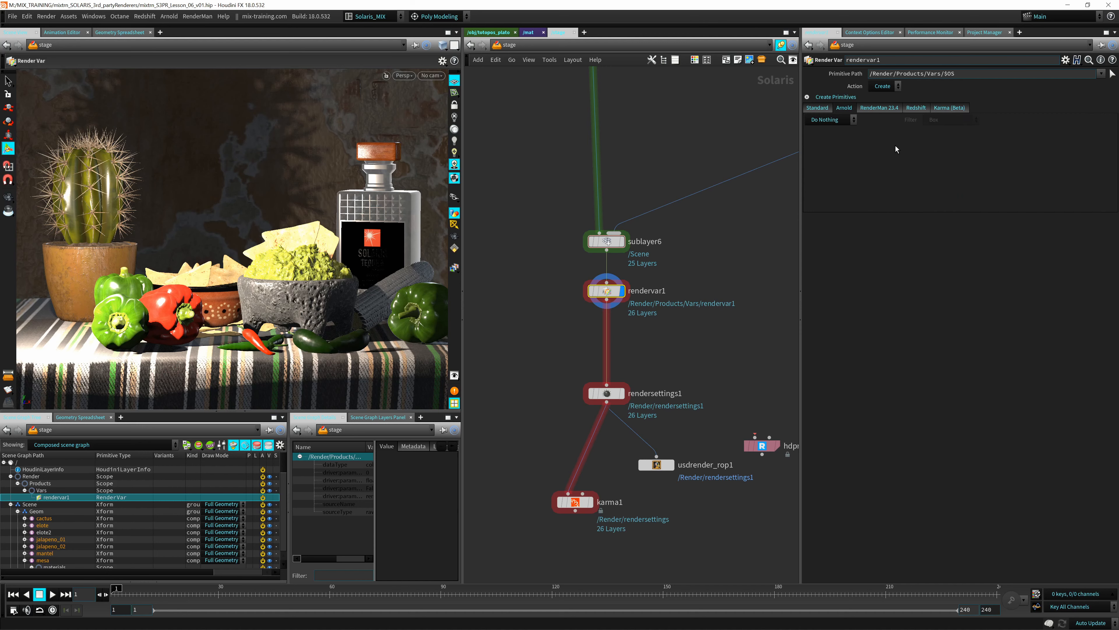
left_click(818, 108)
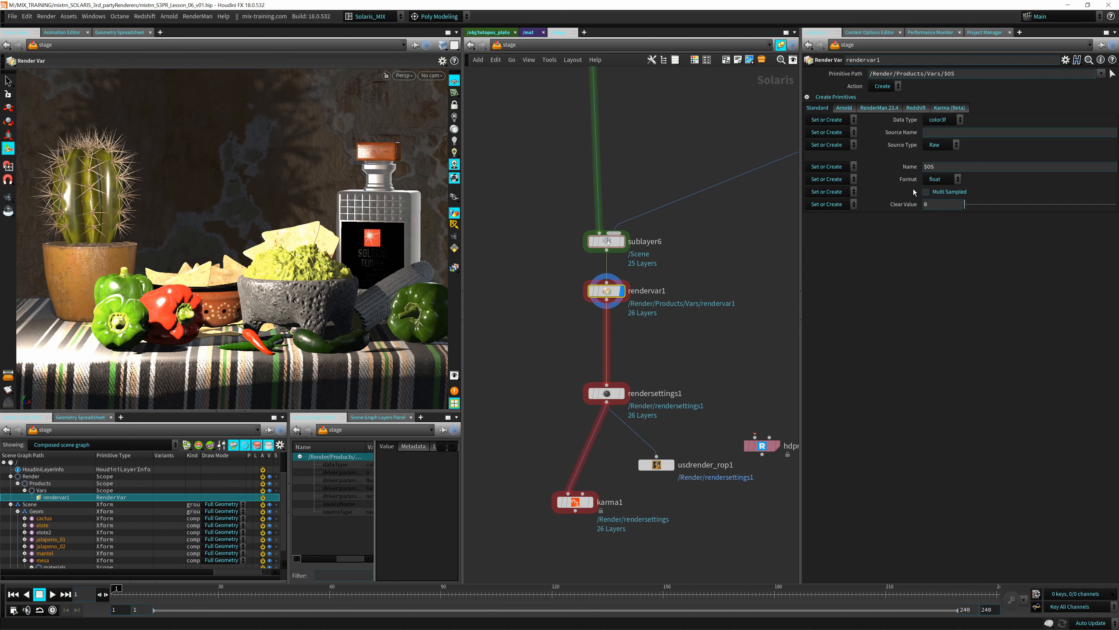
left_click(844, 108)
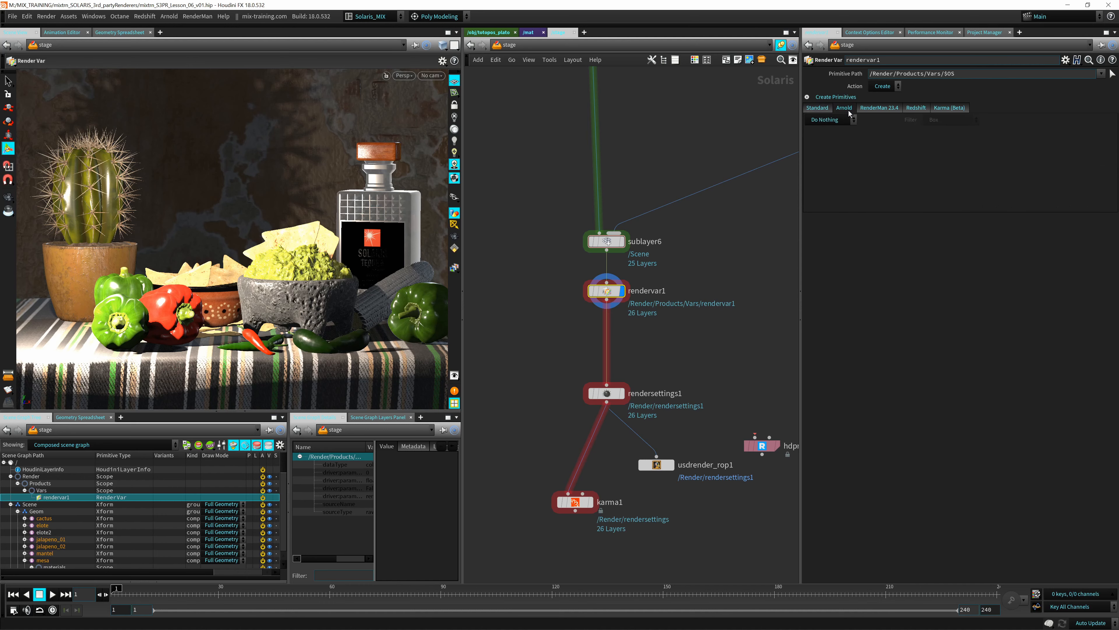
left_click(919, 108)
left_click(953, 108)
left_click(918, 108)
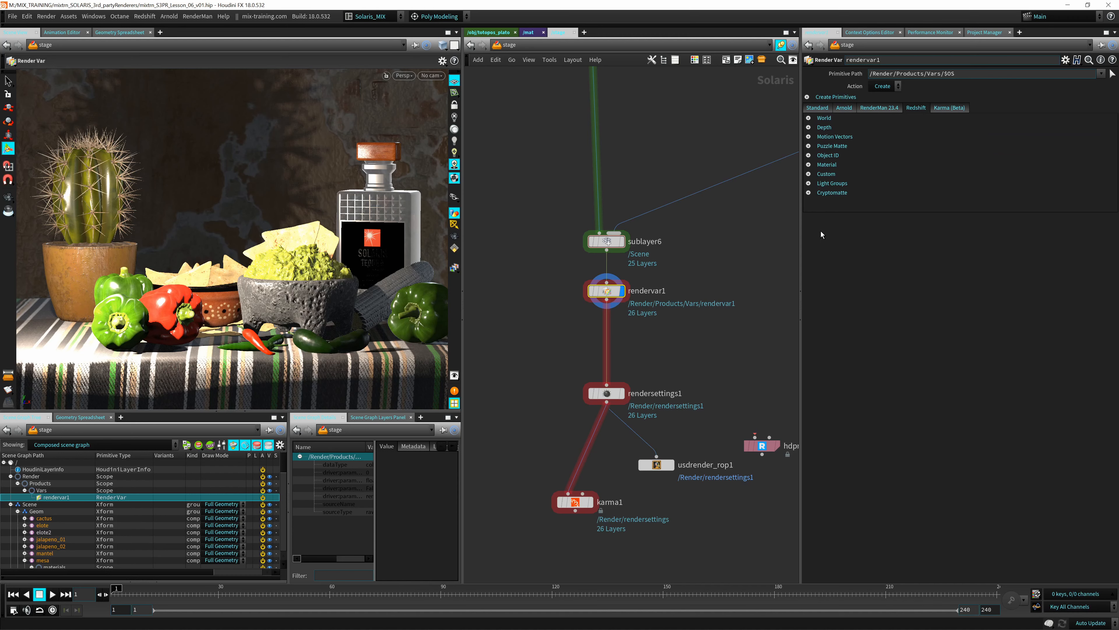
left_click(883, 111)
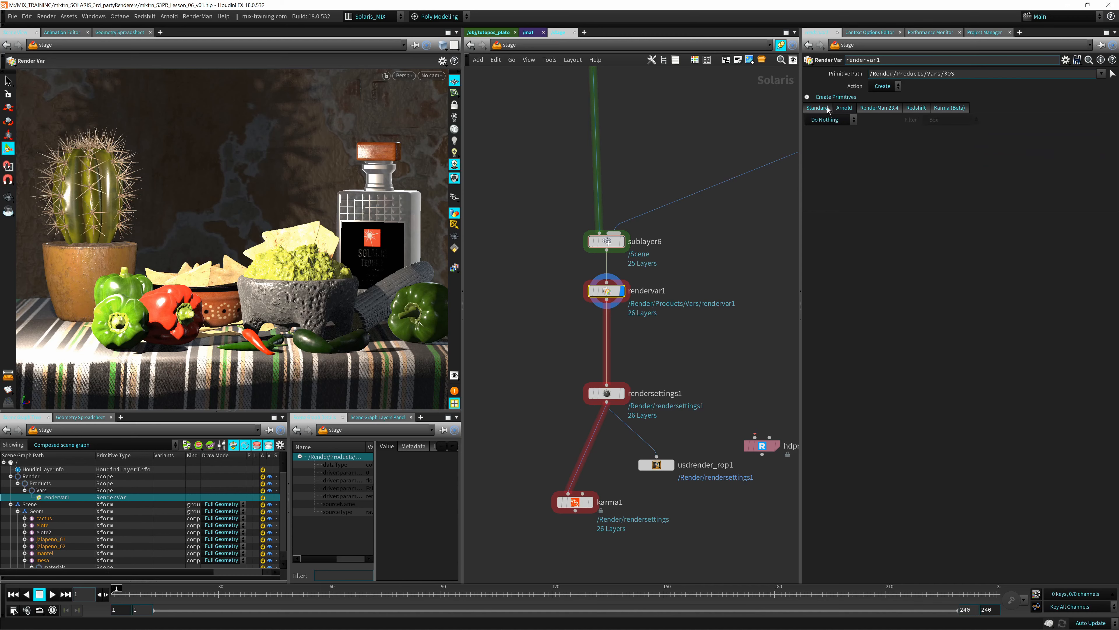
left_click(821, 110)
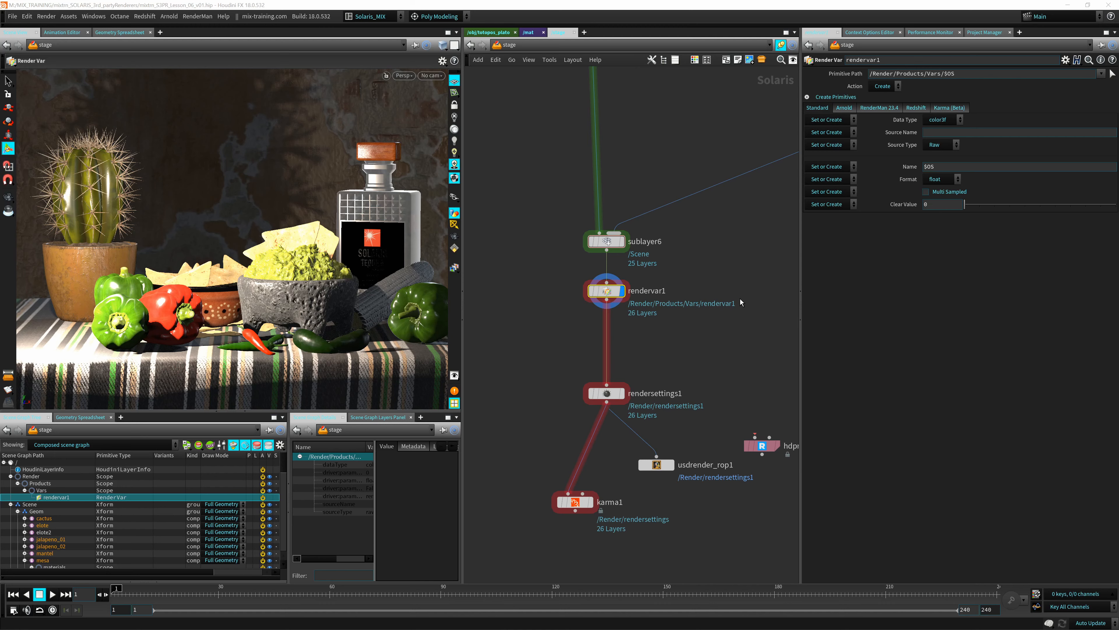
Step: Rename the Render Var node as beauty
middle_click_drag(698, 373, 720, 358)
left_click_drag(569, 252, 700, 346)
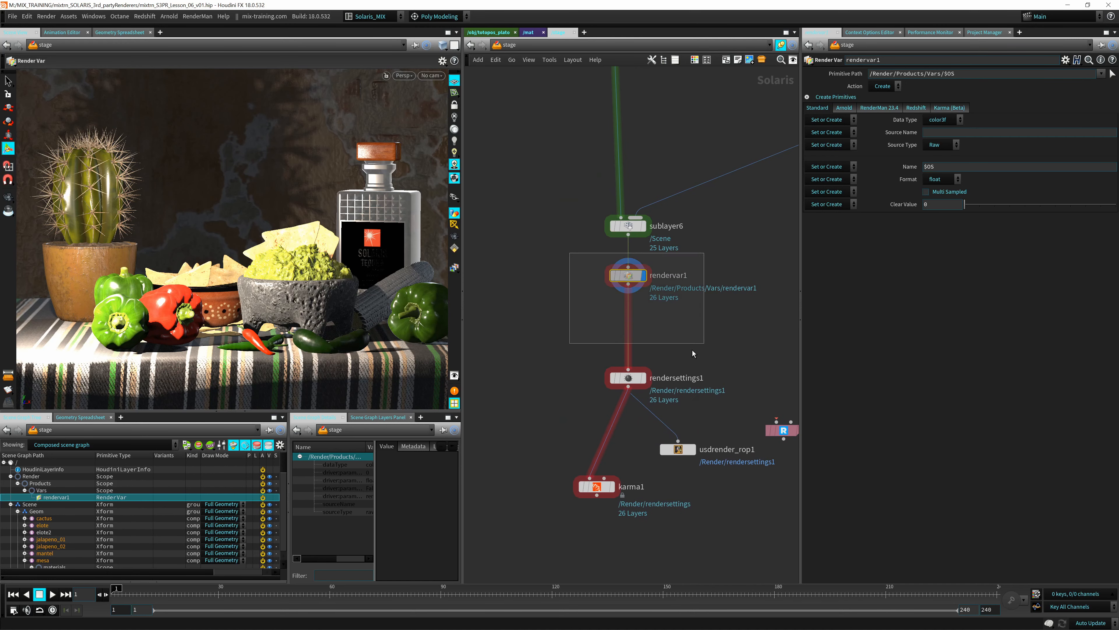
middle_click_drag(693, 350, 646, 322)
left_click(622, 248)
type("b")
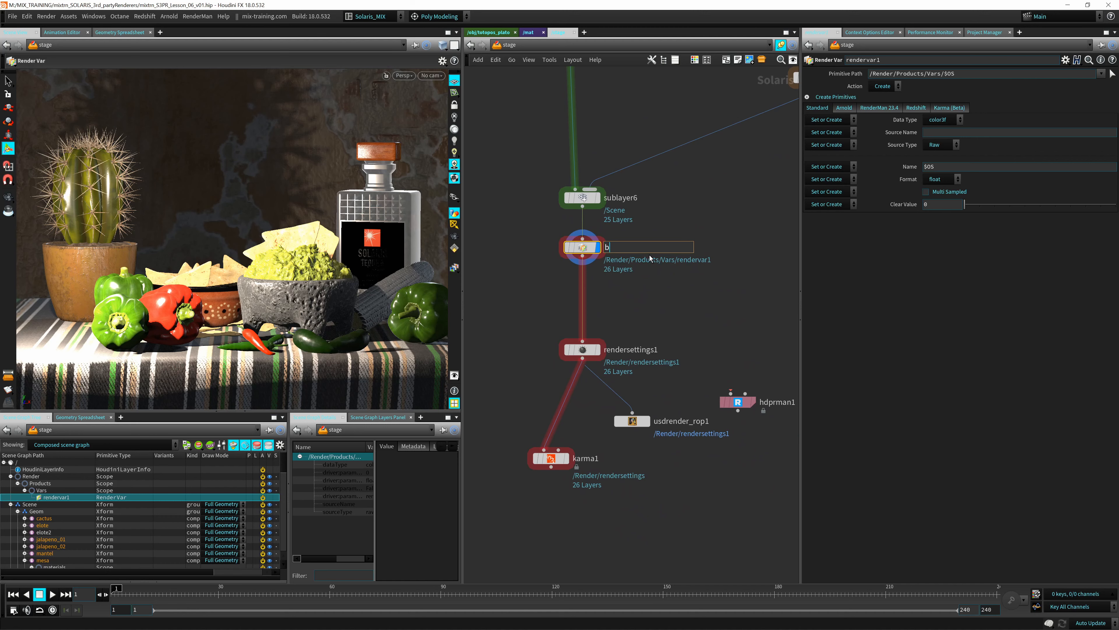
type("euty")
key("Return")
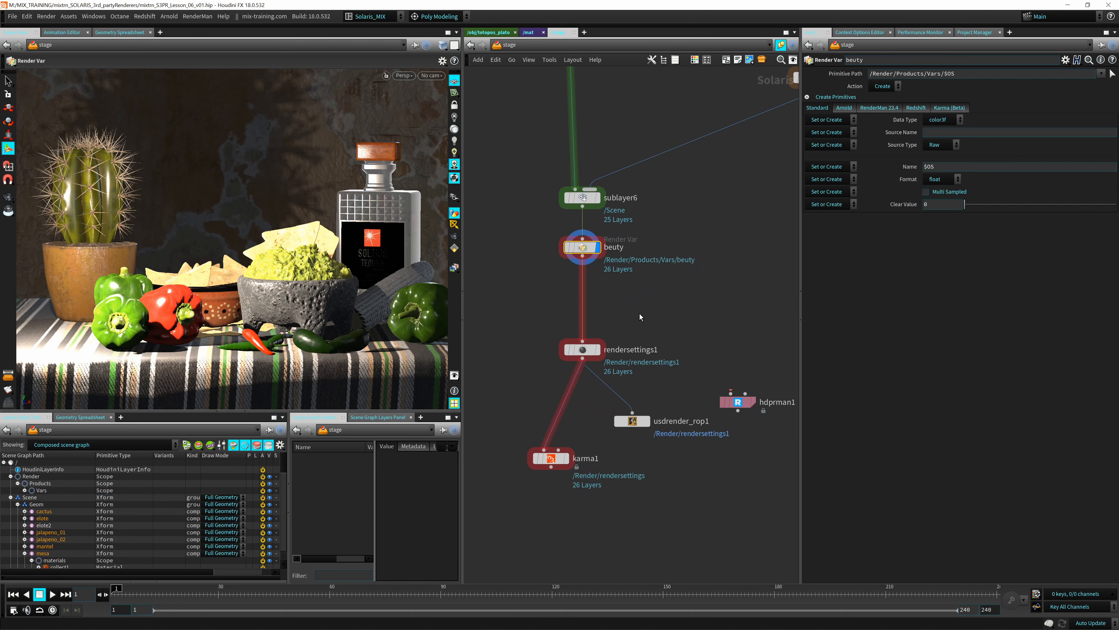
left_click(609, 247)
mouse_move(603, 254)
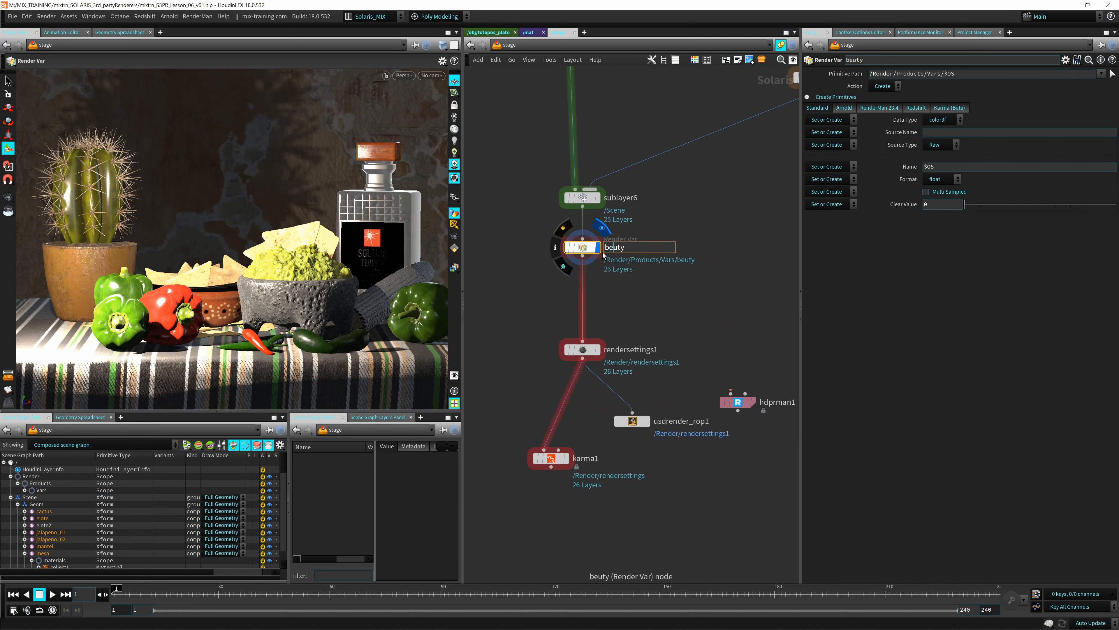
type("a")
key("Return")
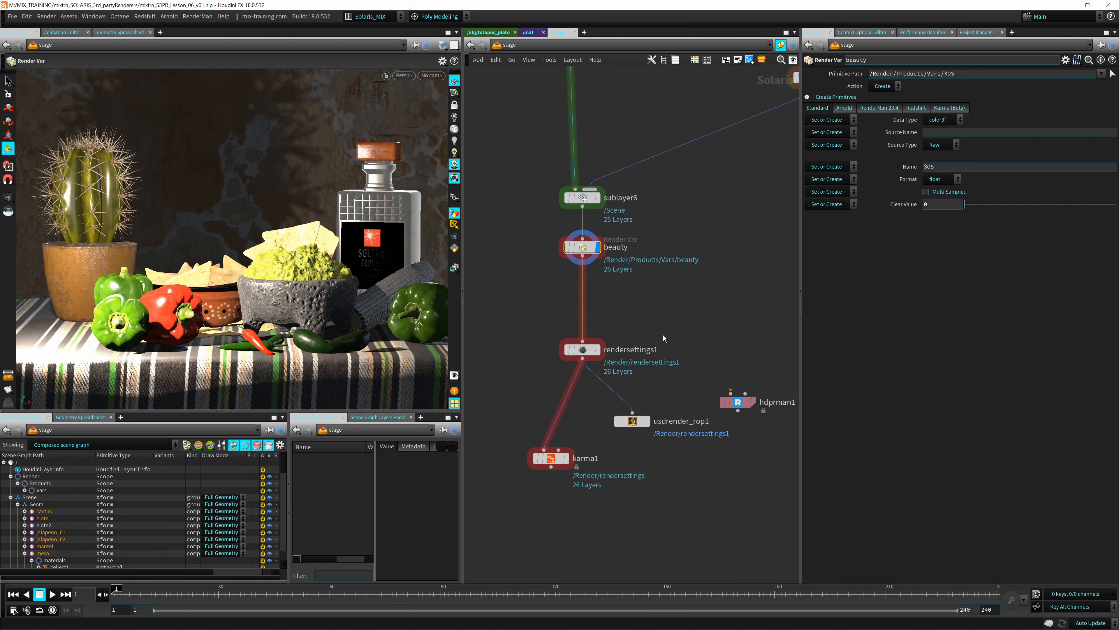
Step: Set the beauty node's Source Type to LPE and its Source Name to C.*
left_click_drag(593, 249, 593, 242)
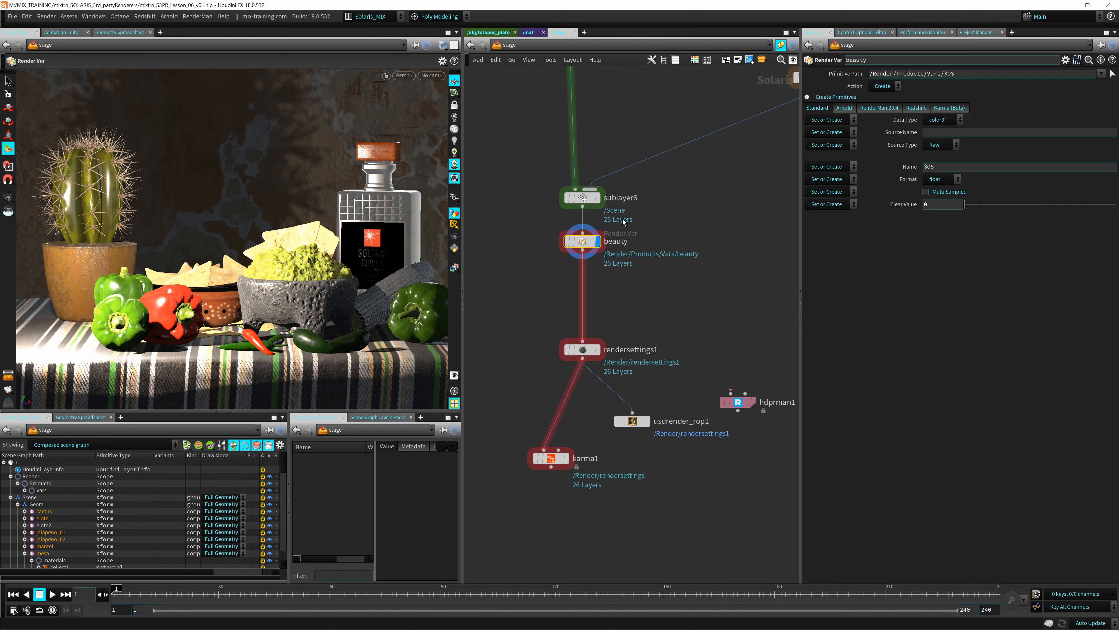
mouse_move(586, 246)
left_click_drag(586, 246, 586, 258)
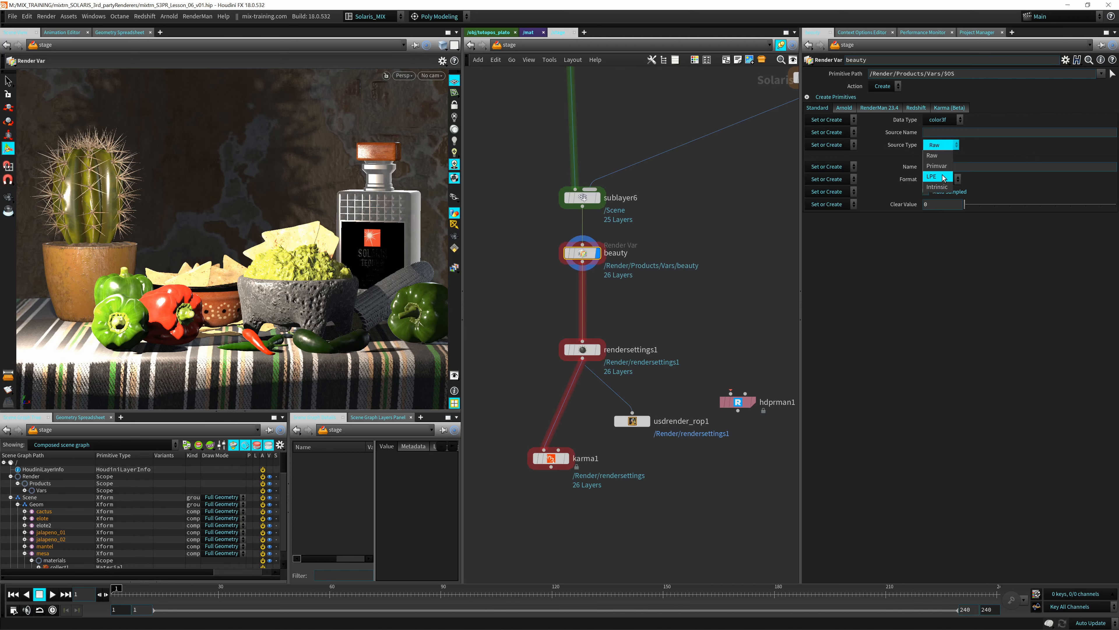
left_click(943, 176)
left_click(949, 136)
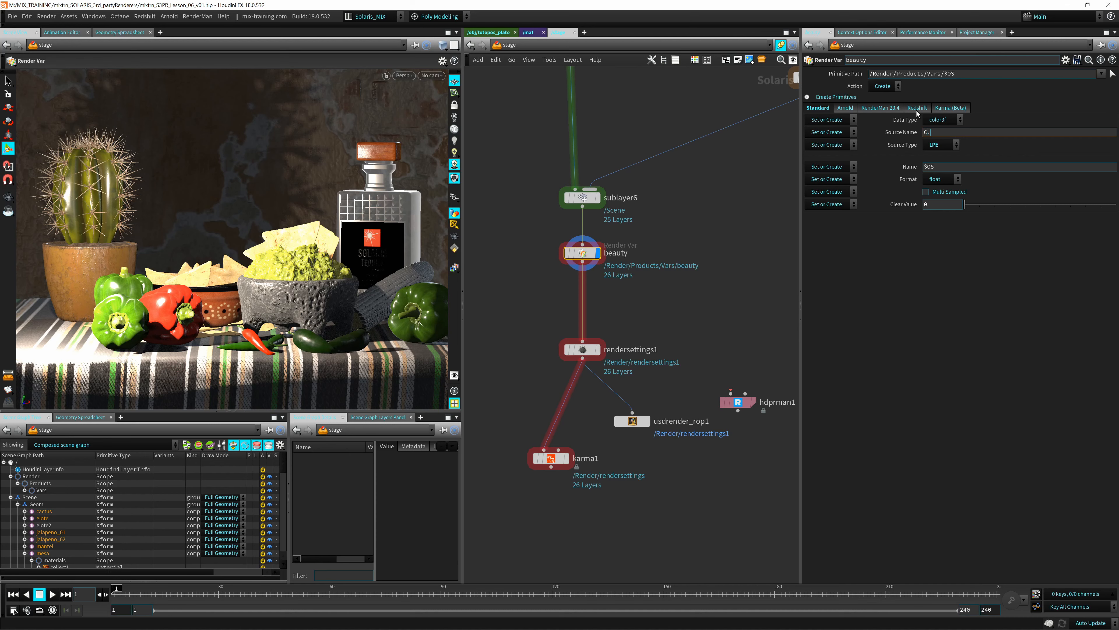
key("Return")
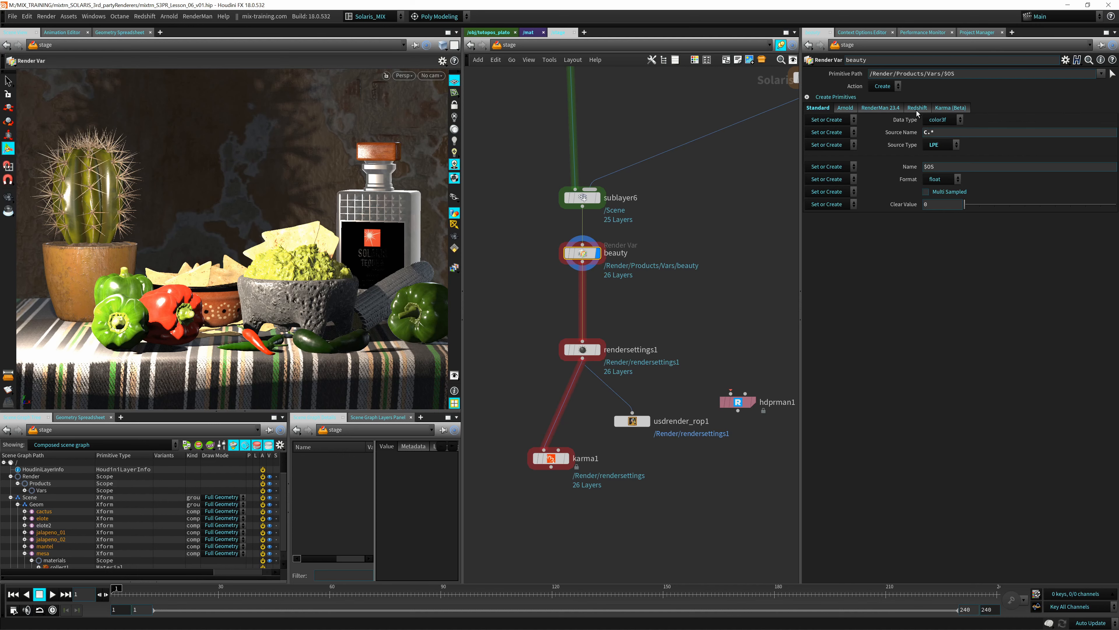
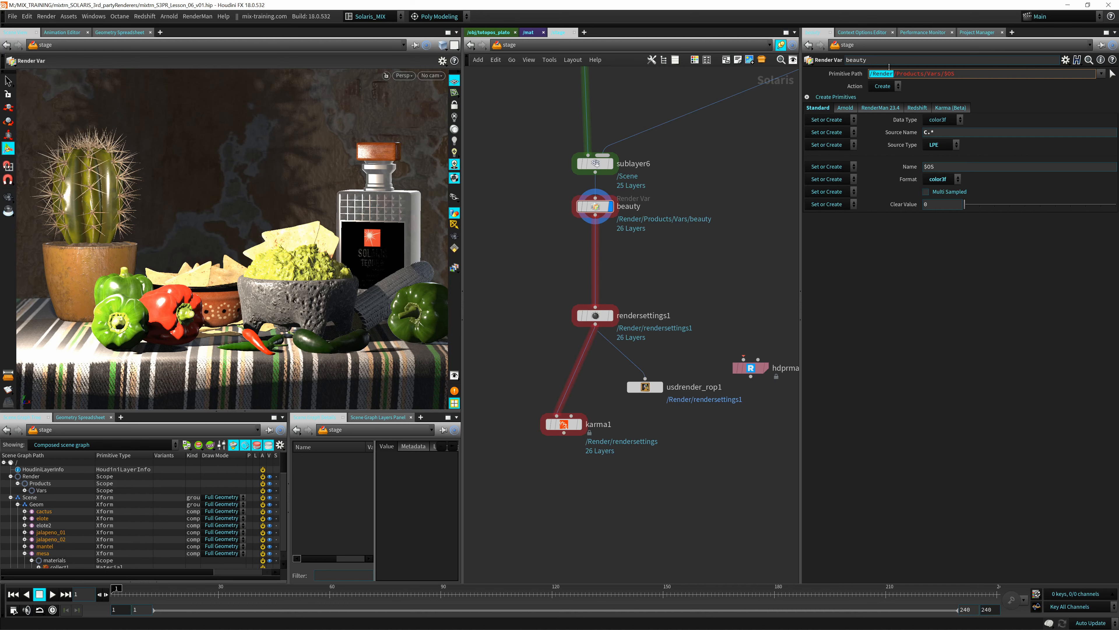
Step: Expand Vars under Render Products in the scene graph and select the beauty render var
left_click(713, 257)
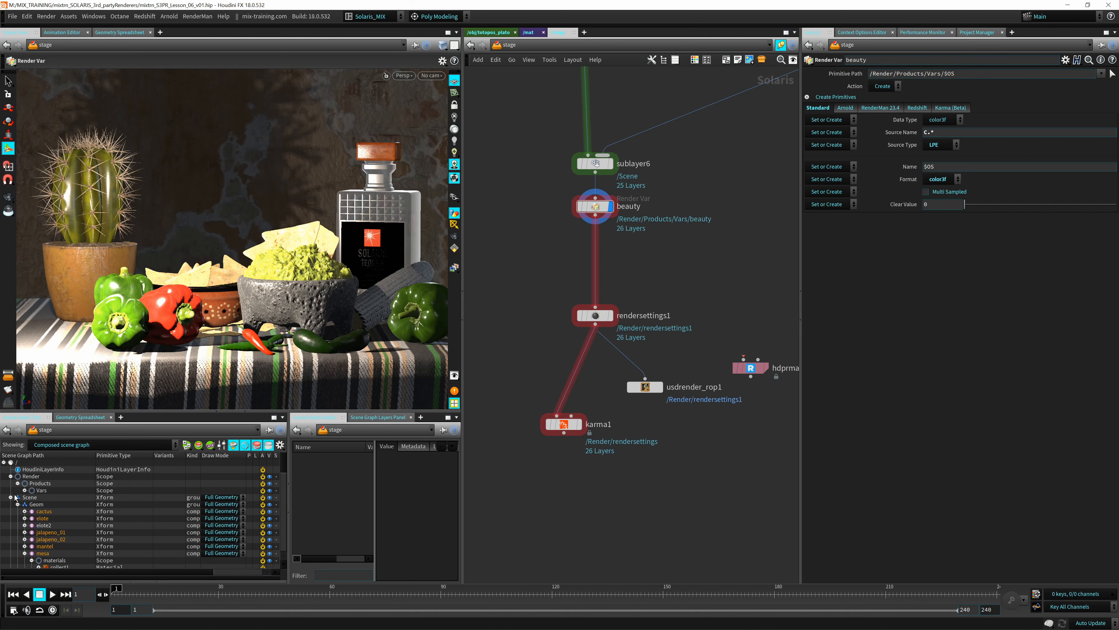
left_click(25, 490)
left_click(83, 498)
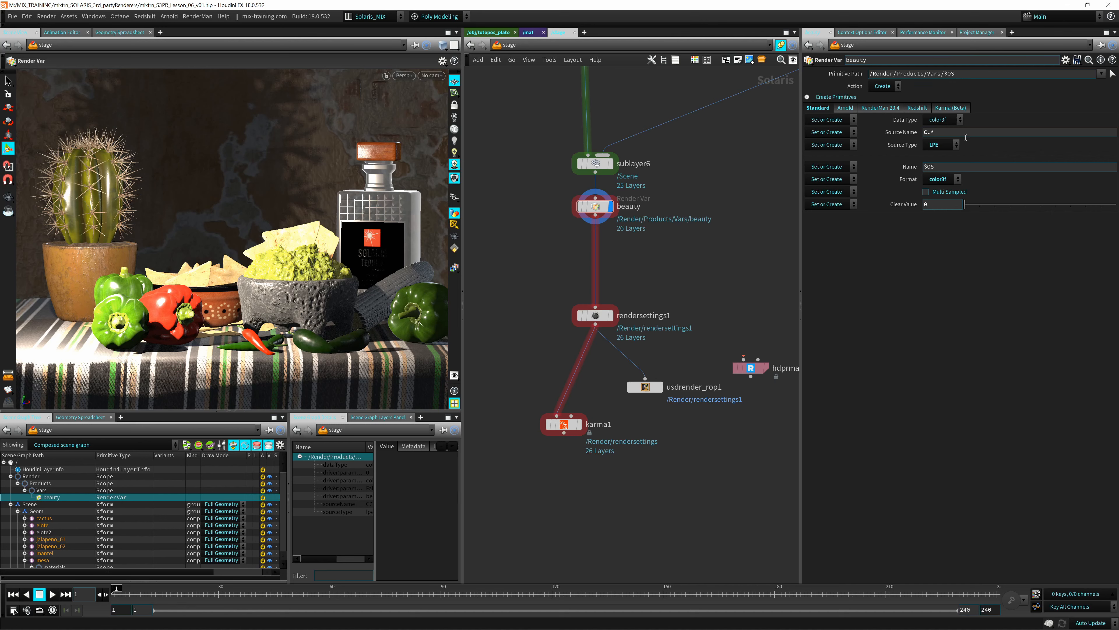
Step: Switch the viewport renderer to Arnold and save the scene
left_click(402, 76)
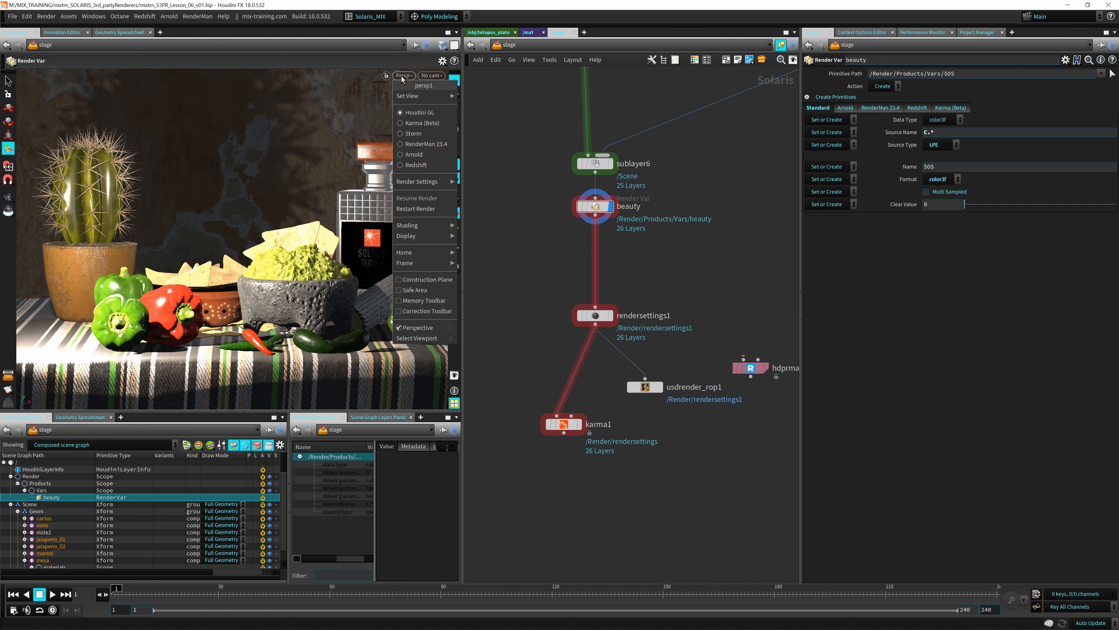
left_click(415, 155)
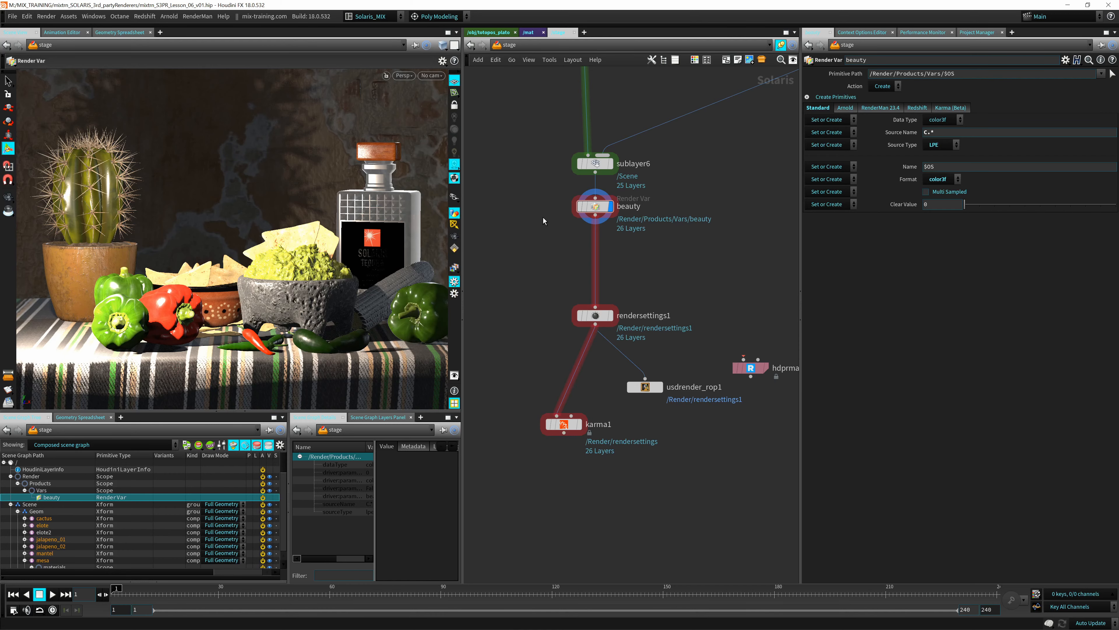
key("ctrl+s")
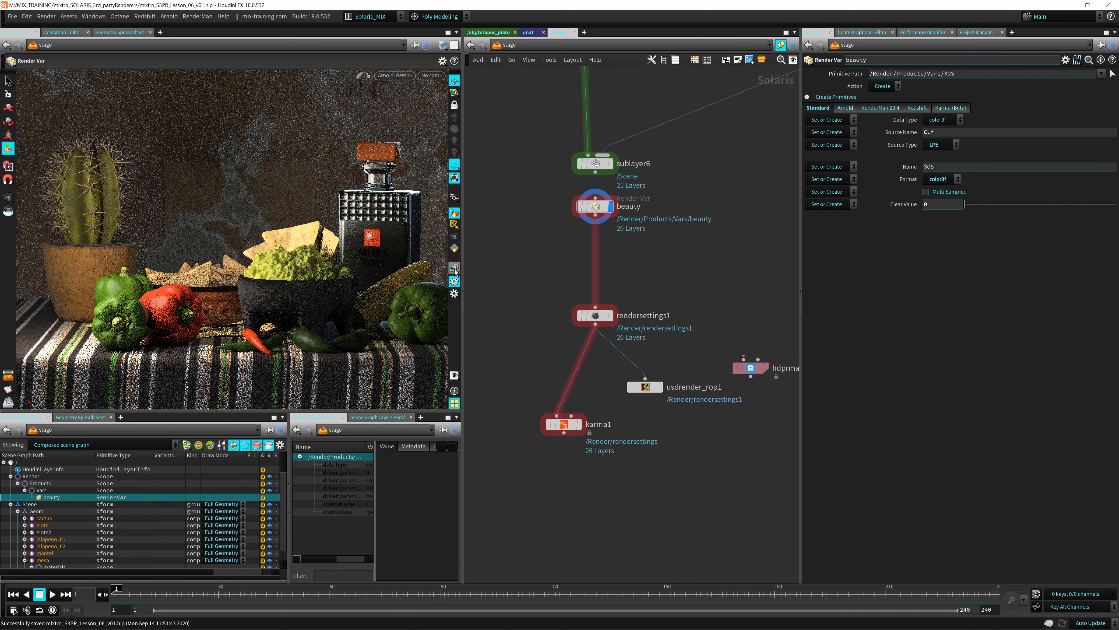
Step: Check the viewport's available render outputs and keep color as the displayed one
left_click(454, 268)
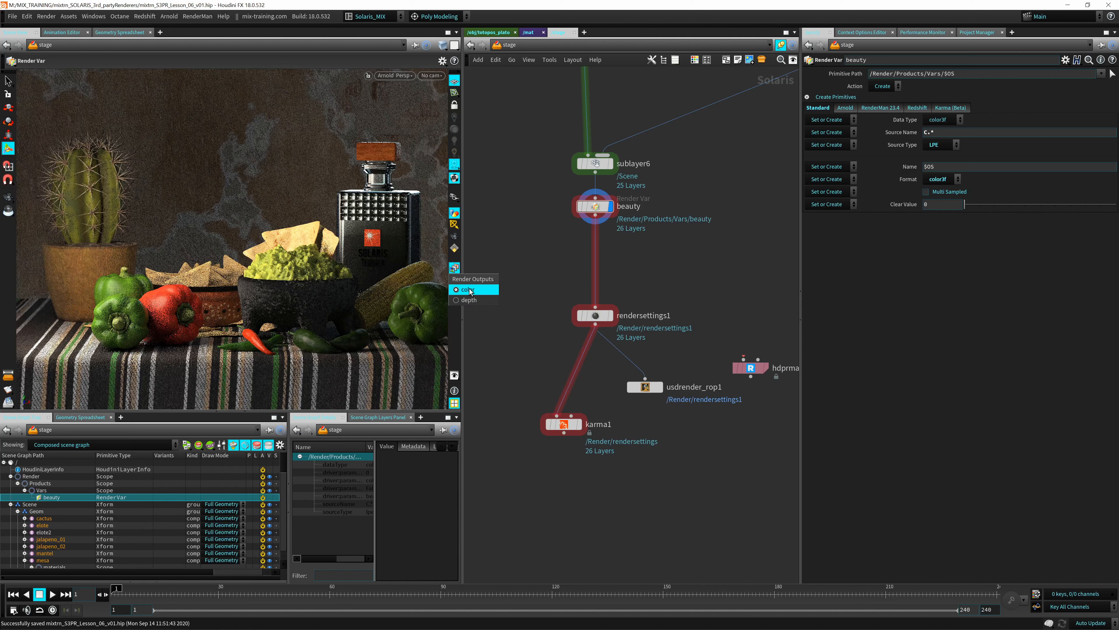
left_click(470, 292)
left_click(455, 268)
left_click(470, 291)
Step: Shift the beauty node slightly down and make rendersettings1 the displayed node
left_click_drag(610, 206, 610, 217)
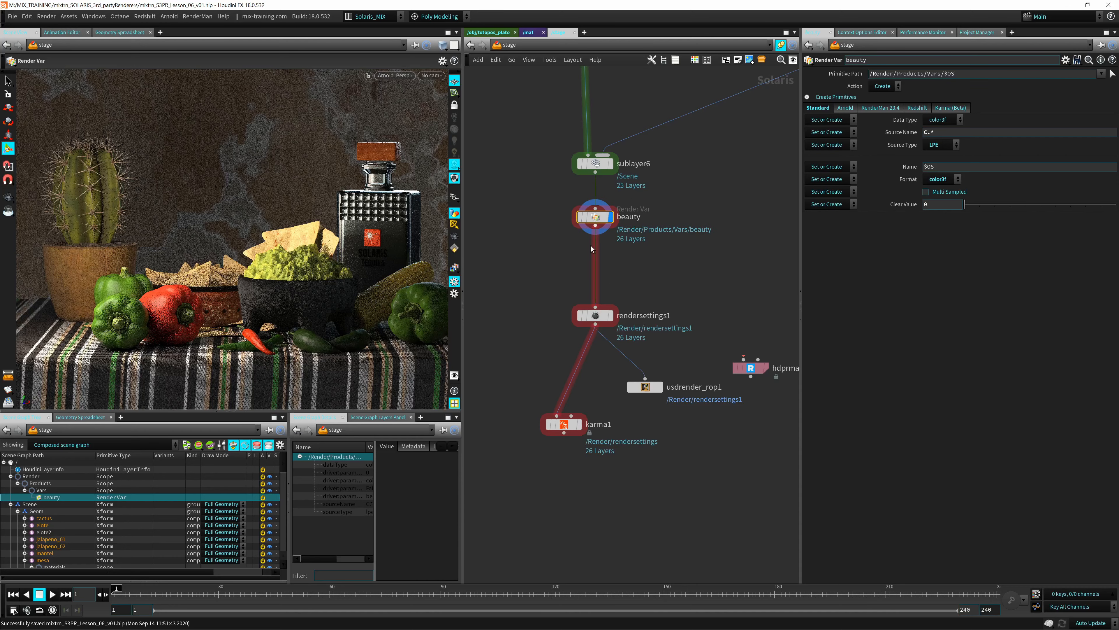
left_click(610, 314)
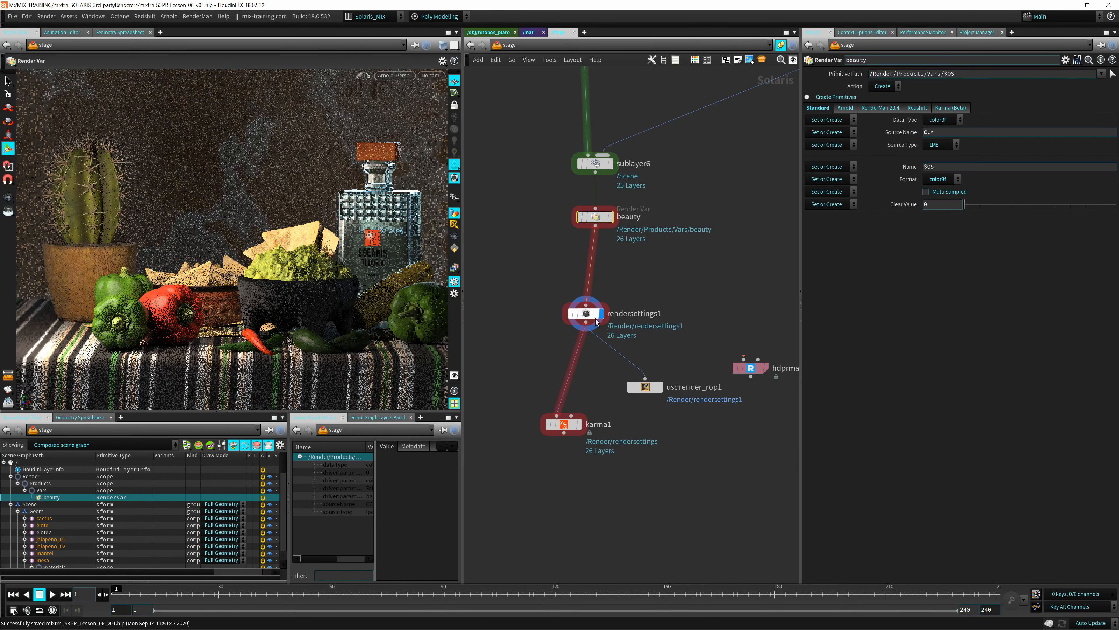
Step: Move rendersettings1 up directly beneath the beauty node and keep rendersettings1 as the displayed node
left_click_drag(596, 309, 594, 267)
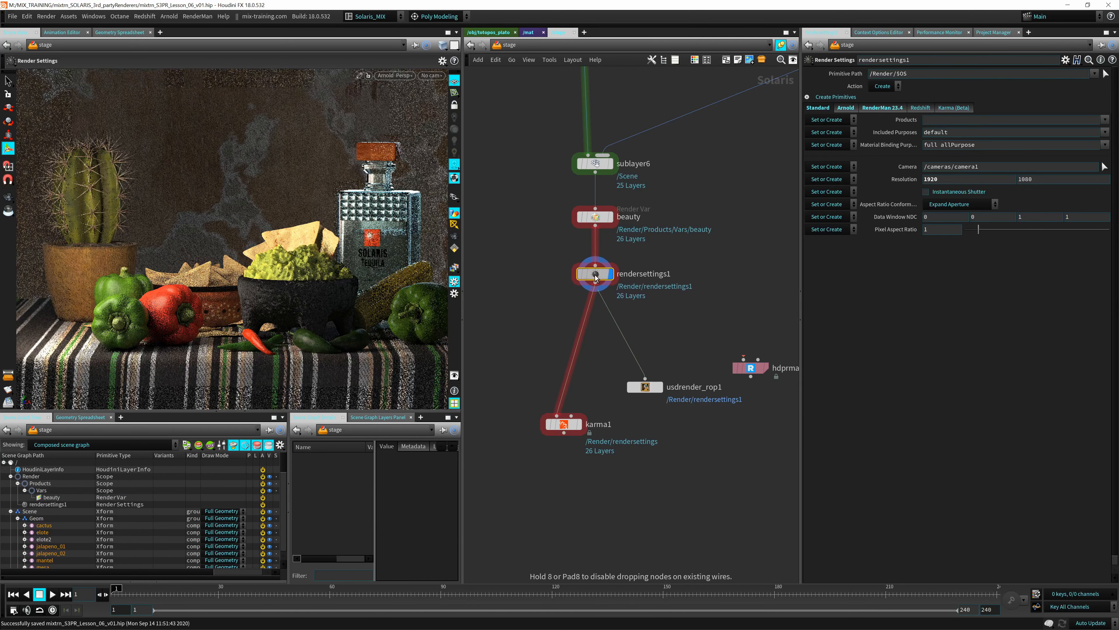
left_click(596, 217)
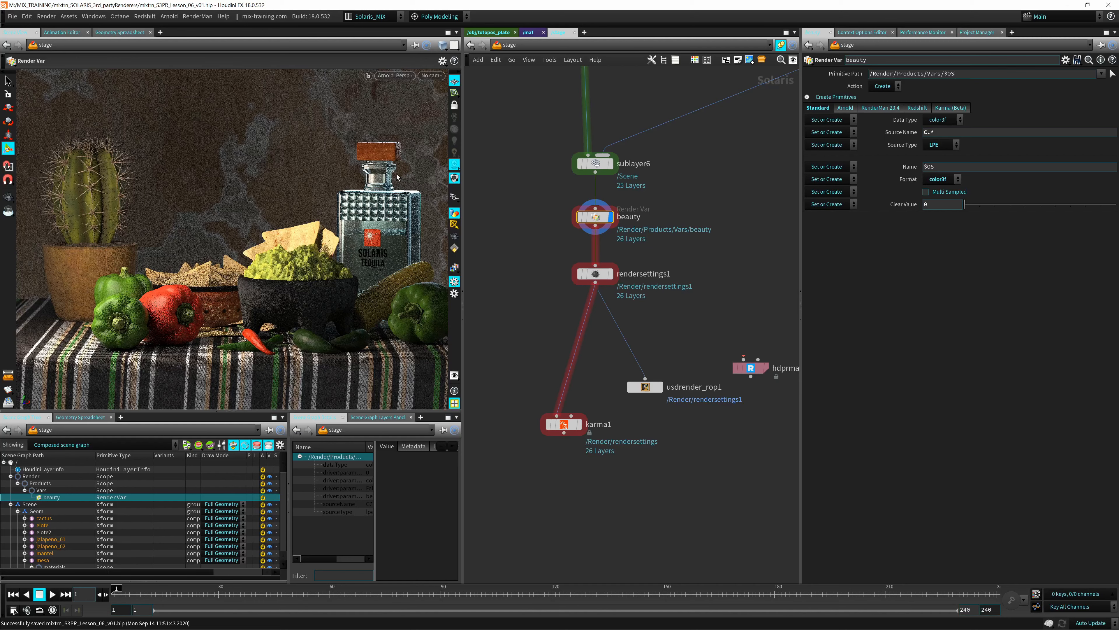
left_click(602, 273)
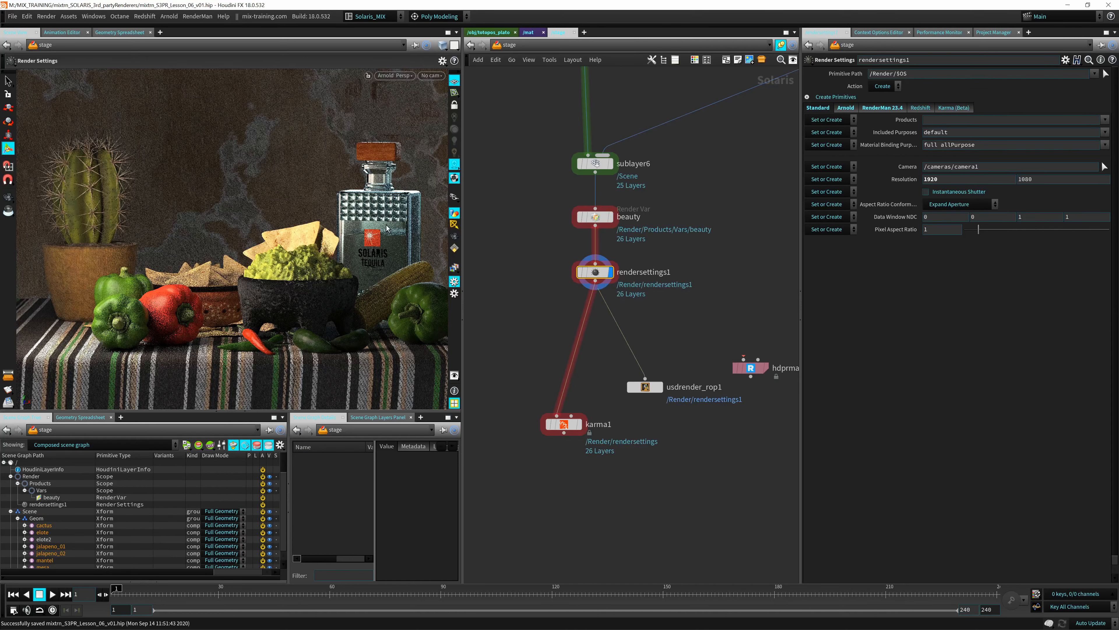
Step: Check the viewport's available render outputs against the name set on the beauty render var
left_click(458, 272)
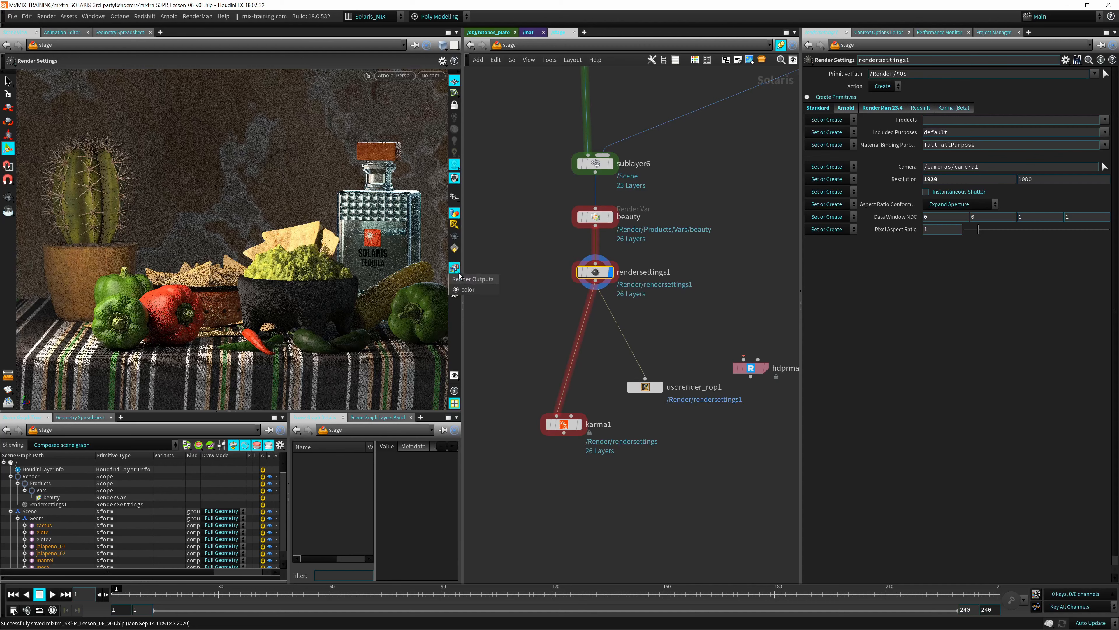
left_click(474, 291)
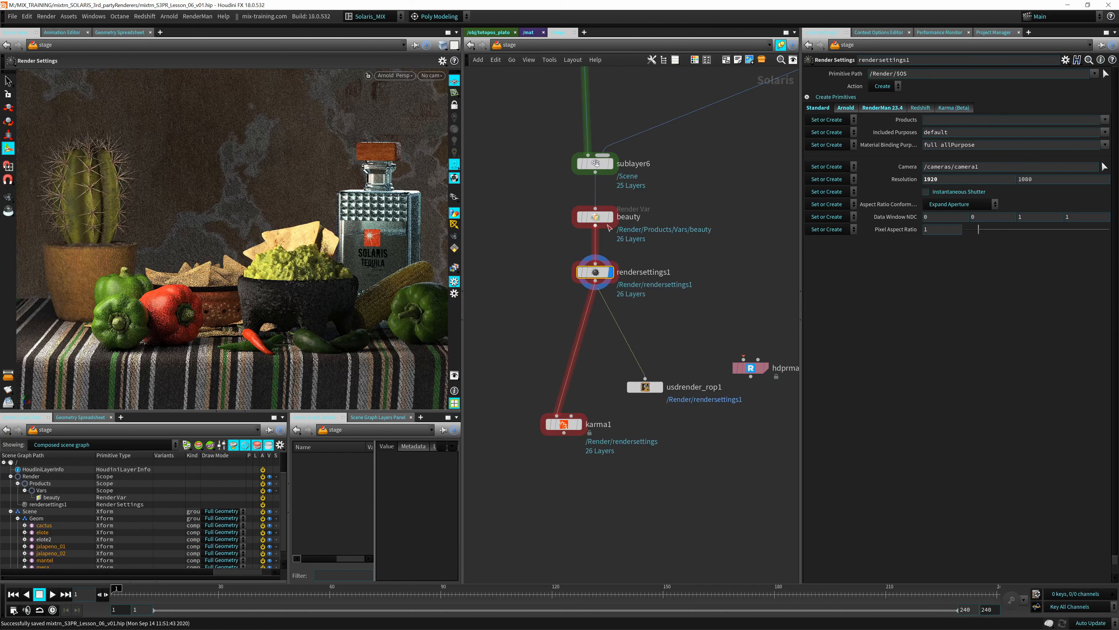
left_click(595, 216)
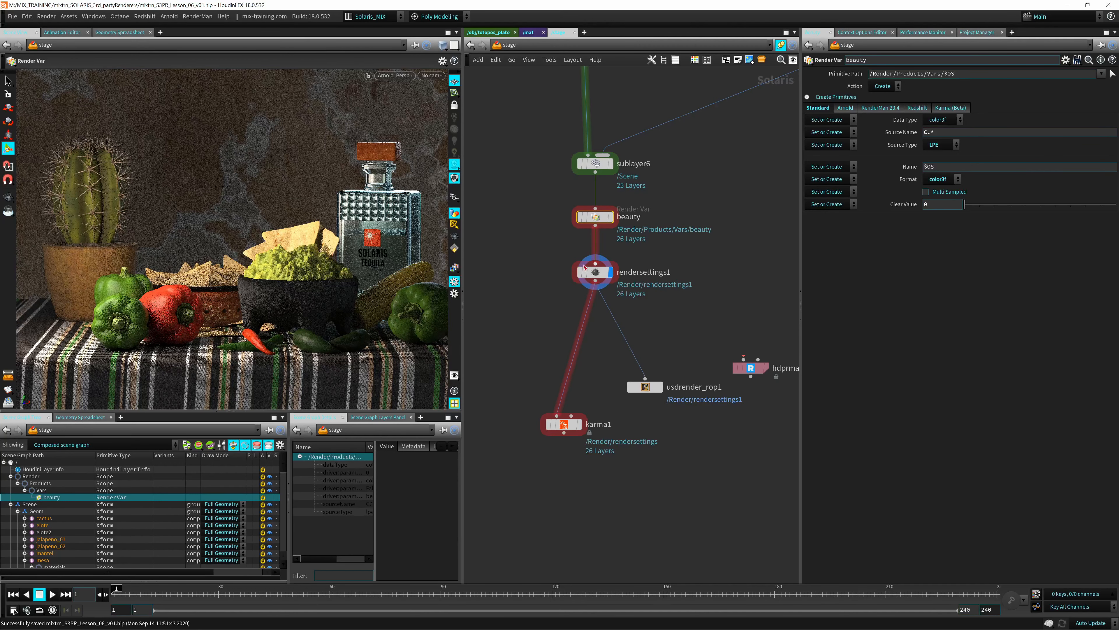
left_click(456, 271)
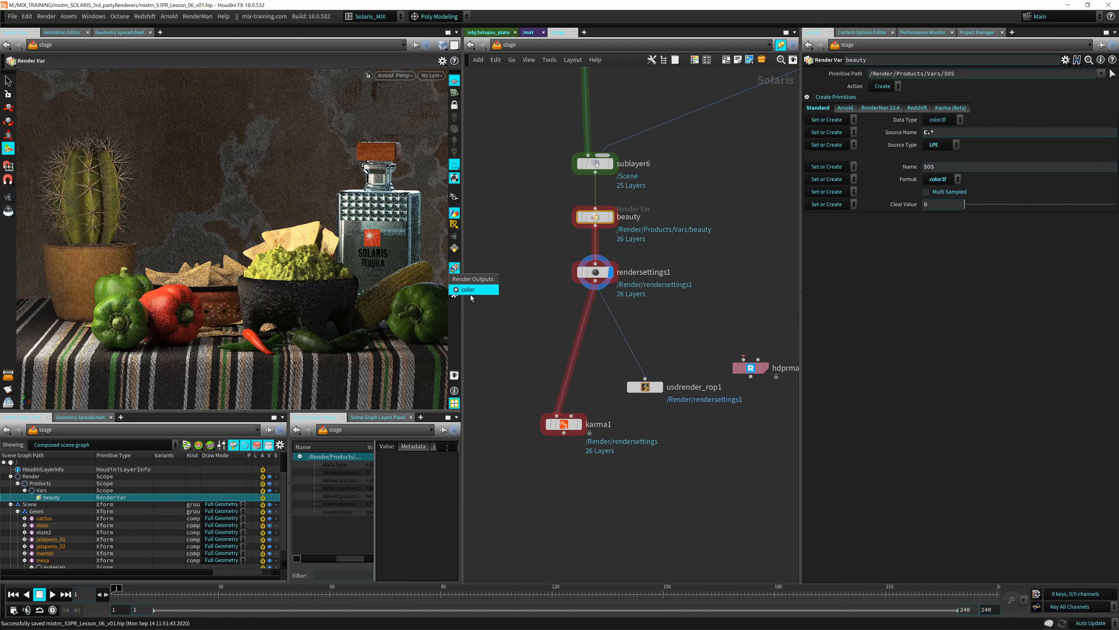
left_click(731, 207)
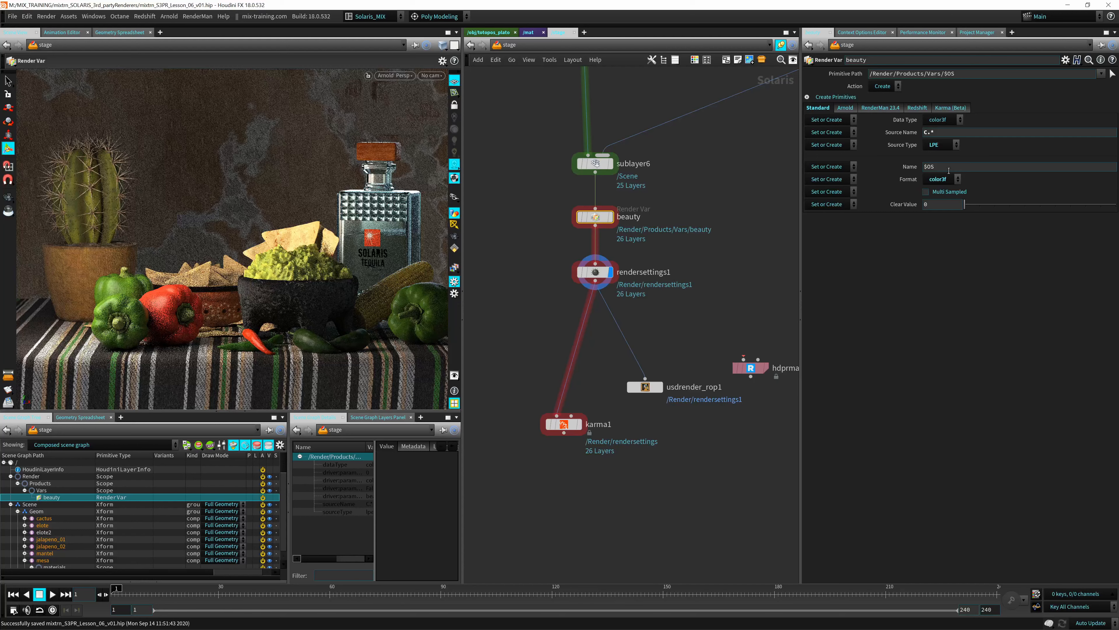
left_click_drag(949, 169, 922, 168)
left_click(902, 169)
left_click(912, 167)
Step: Insert a Render Product node between beauty and rendersettings1, spacing the nodes apart to make room for it
mouse_move(599, 222)
left_click_drag(600, 222, 600, 213)
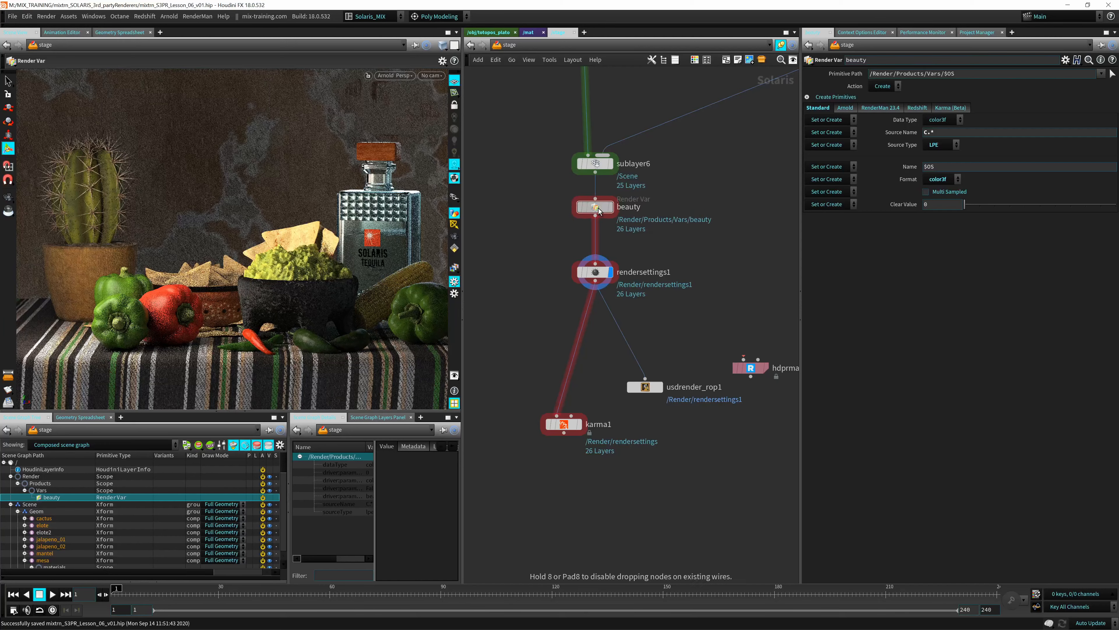
mouse_move(600, 274)
left_click_drag(600, 273, 600, 292)
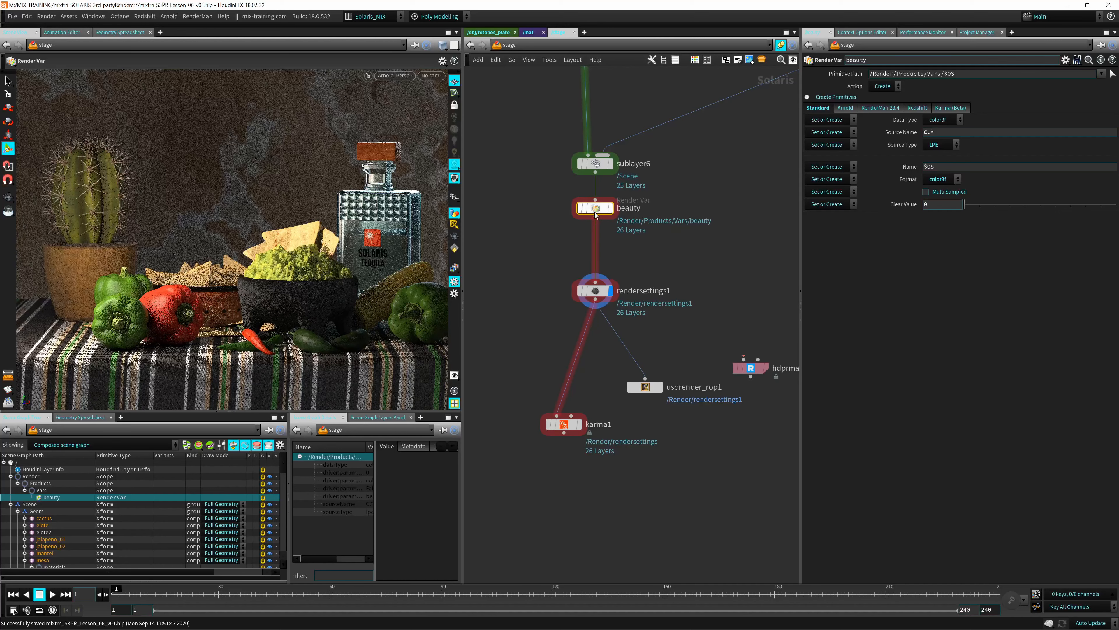
key("Tab")
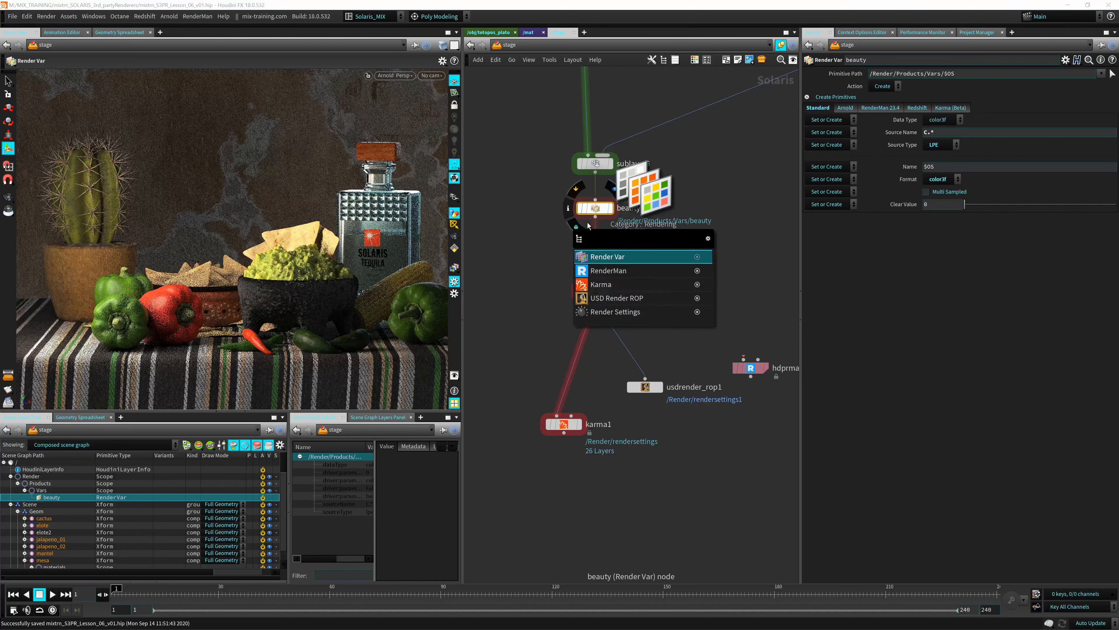
type("produ")
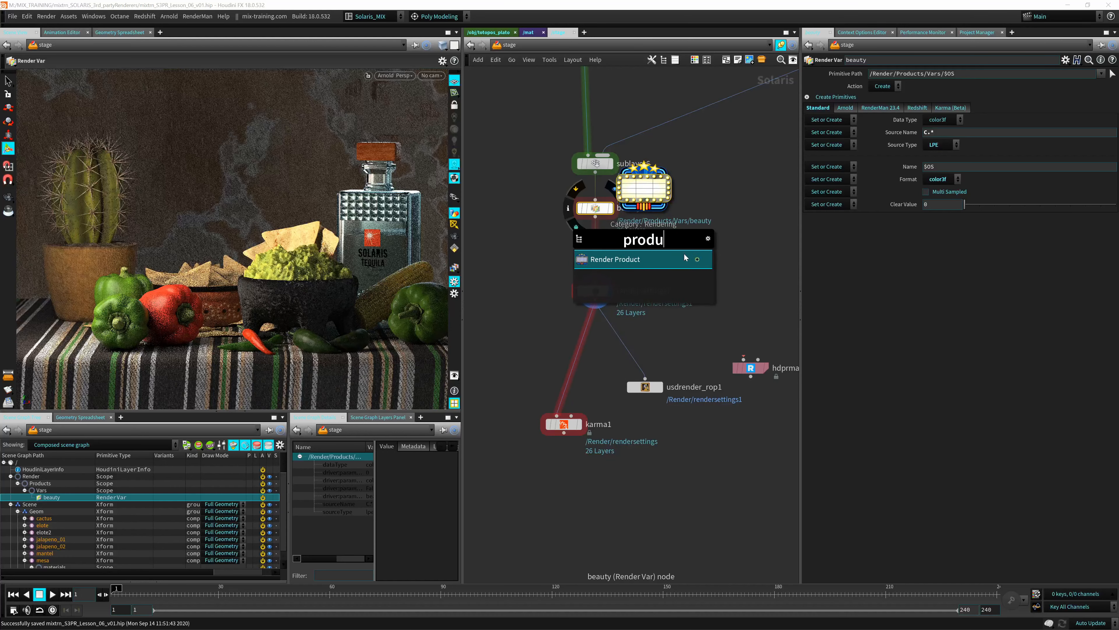
left_click(685, 258)
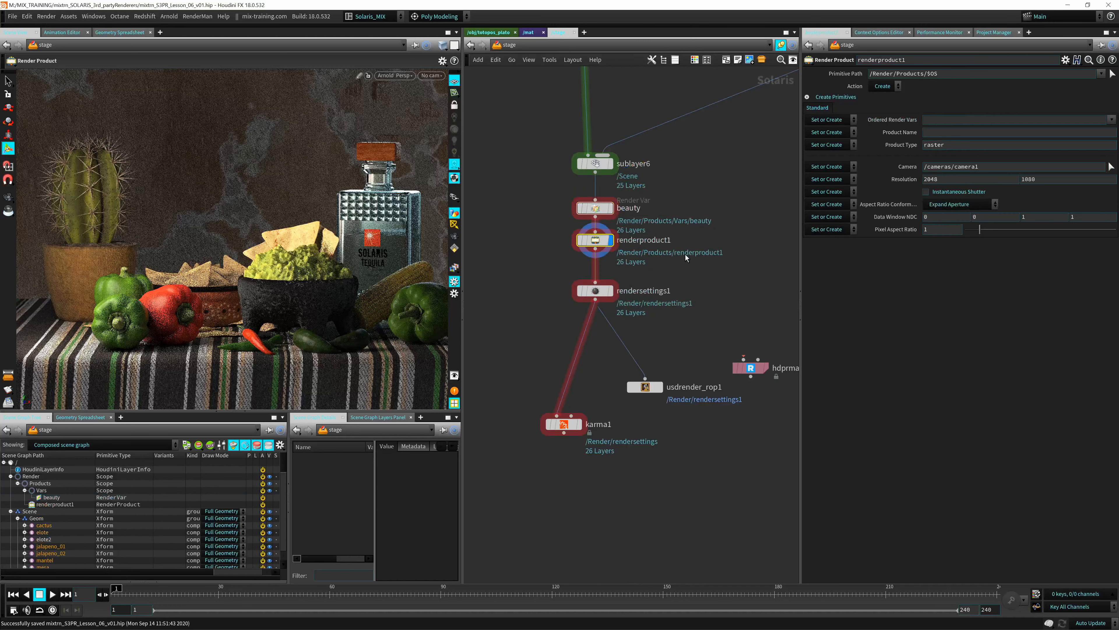
left_click_drag(587, 239, 588, 249)
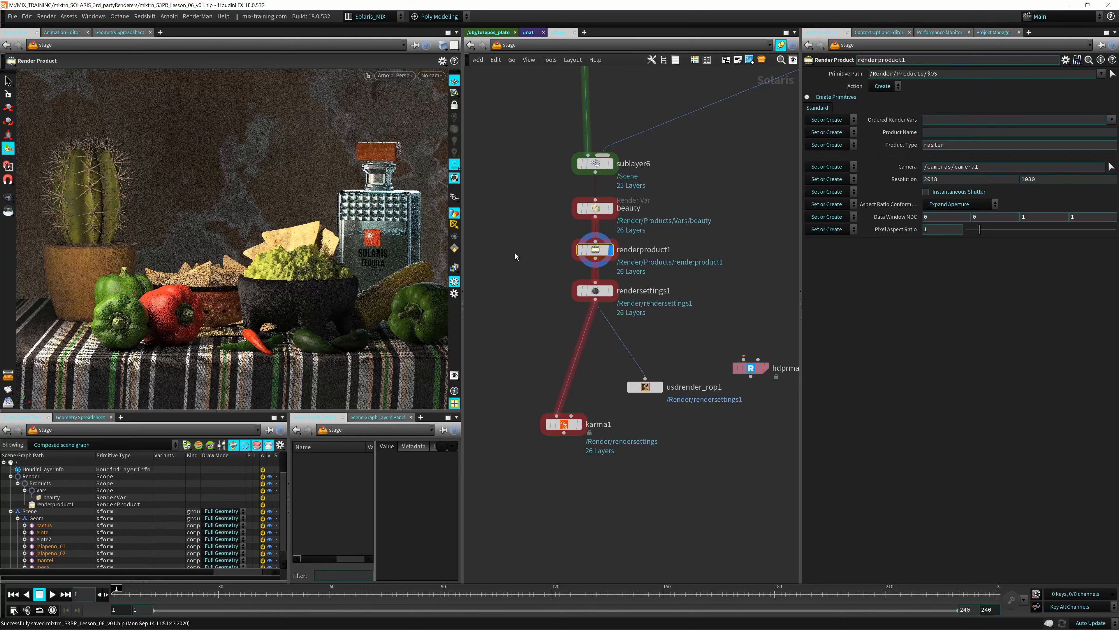
left_click_drag(595, 304, 594, 313)
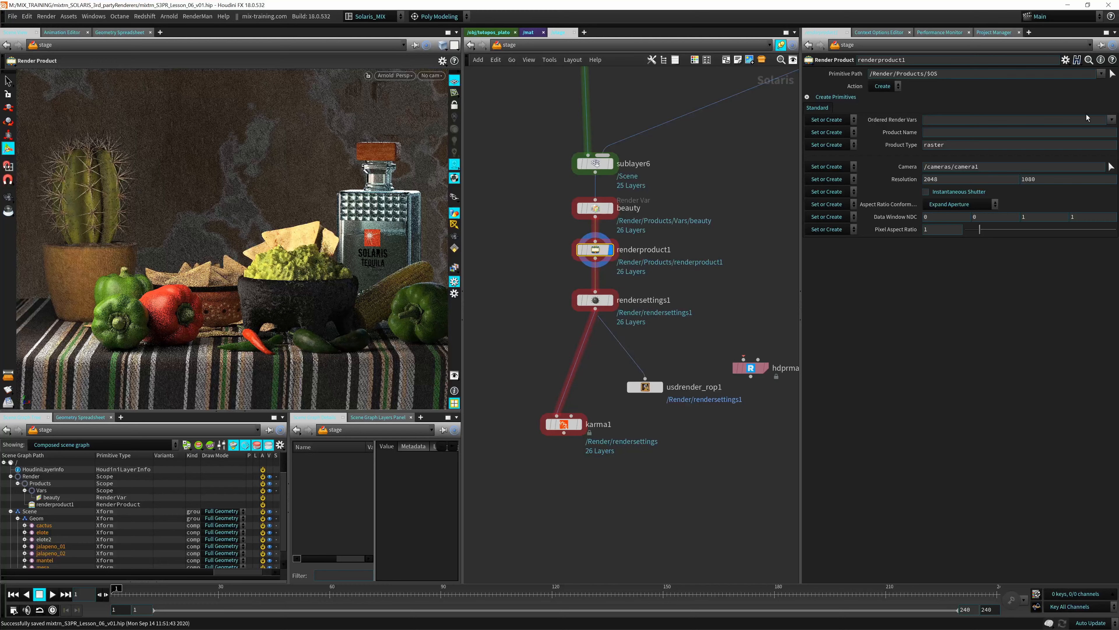
Step: Set the render product's ordered render vars to /Render/Products/Vars/beauty and its product name to passes
left_click(1112, 121)
left_click(1083, 131)
left_click(939, 133)
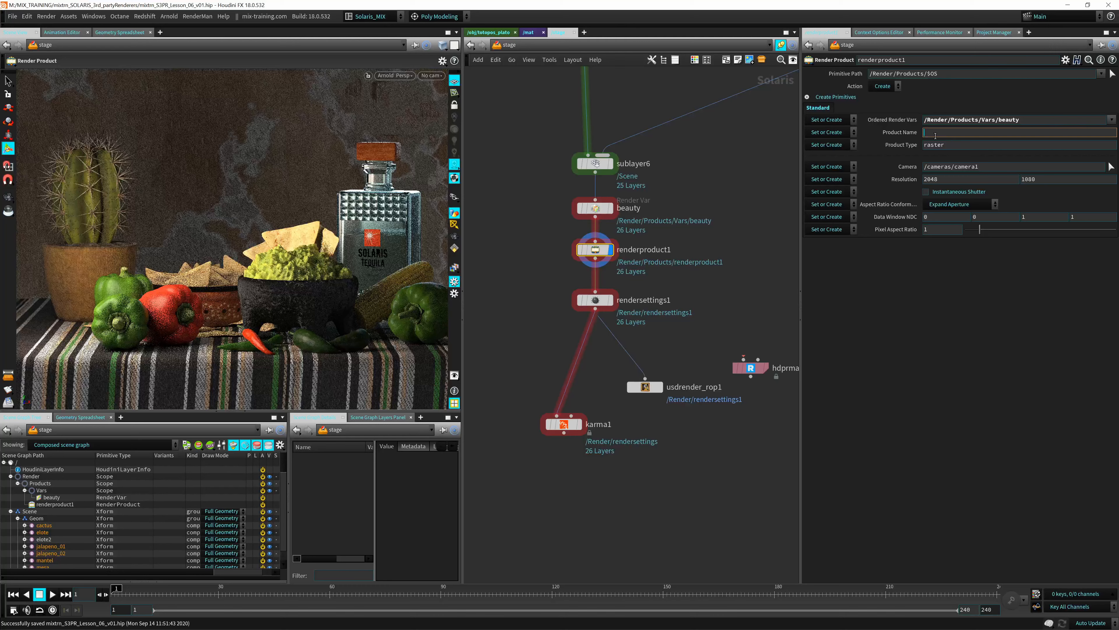
type("passes")
key("Return")
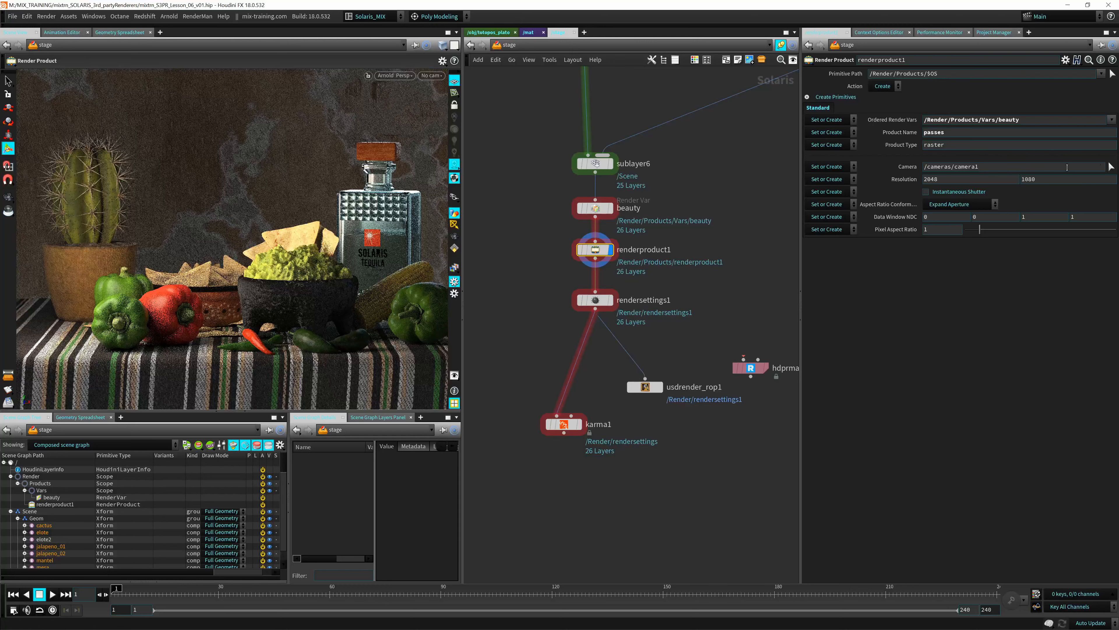
Step: Set the render product's camera to /cameras/camera2 and its horizontal resolution to 1920
left_click(1027, 169)
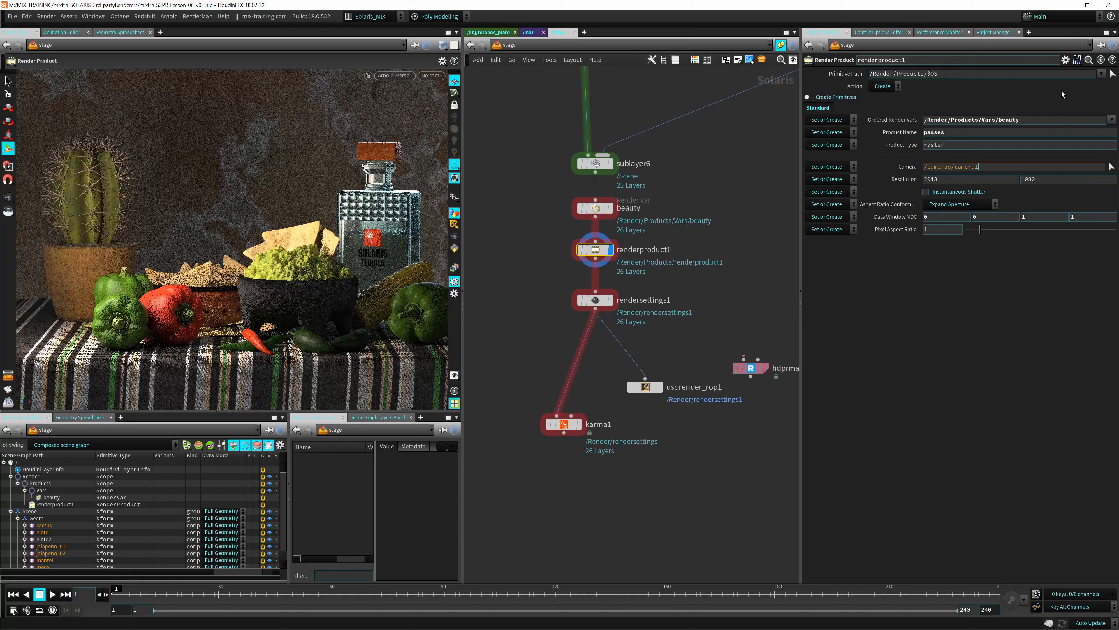
key("BackSpace")
type("2")
key("Return")
left_click_drag(947, 179, 887, 175)
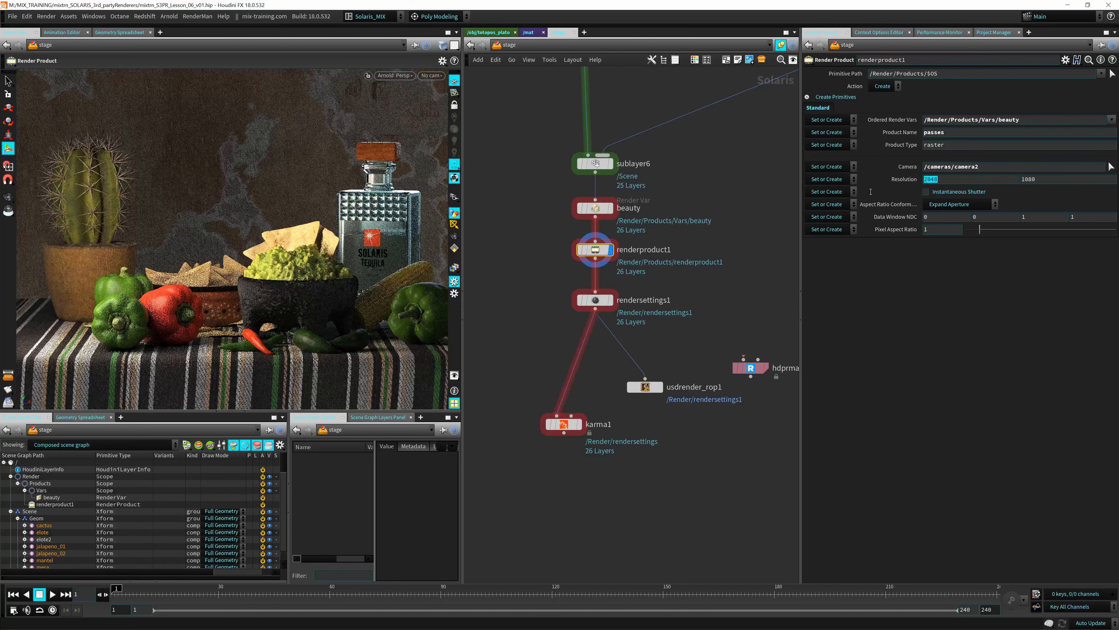
type("1920")
key("Return")
Step: Look through /cameras/camera2 in the viewport and save the scene
left_click(431, 75)
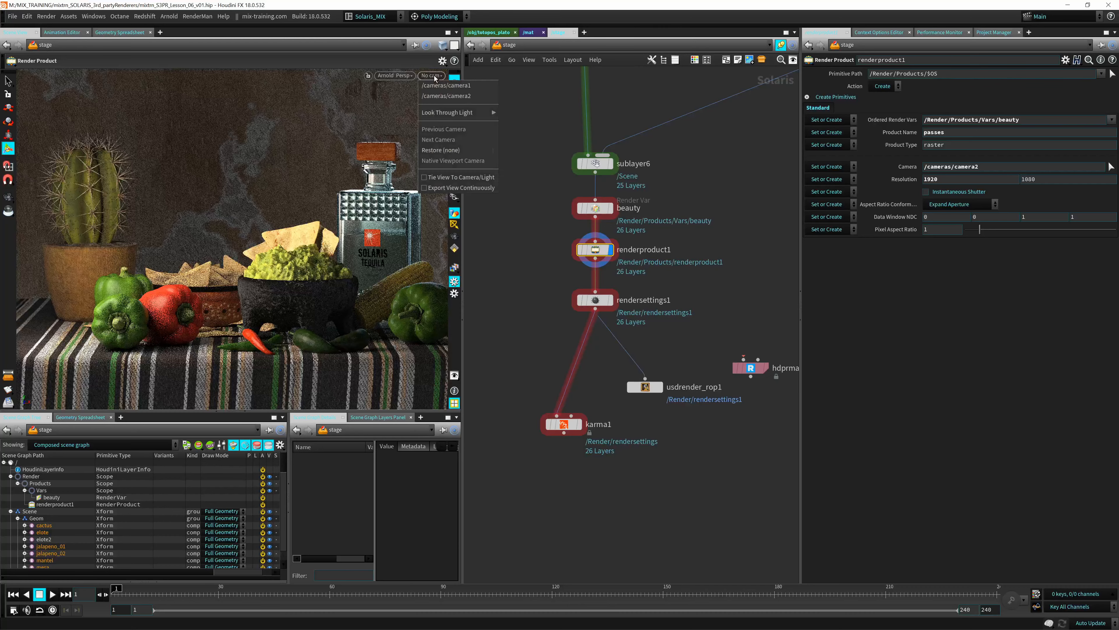
left_click(444, 98)
key("ctrl+s")
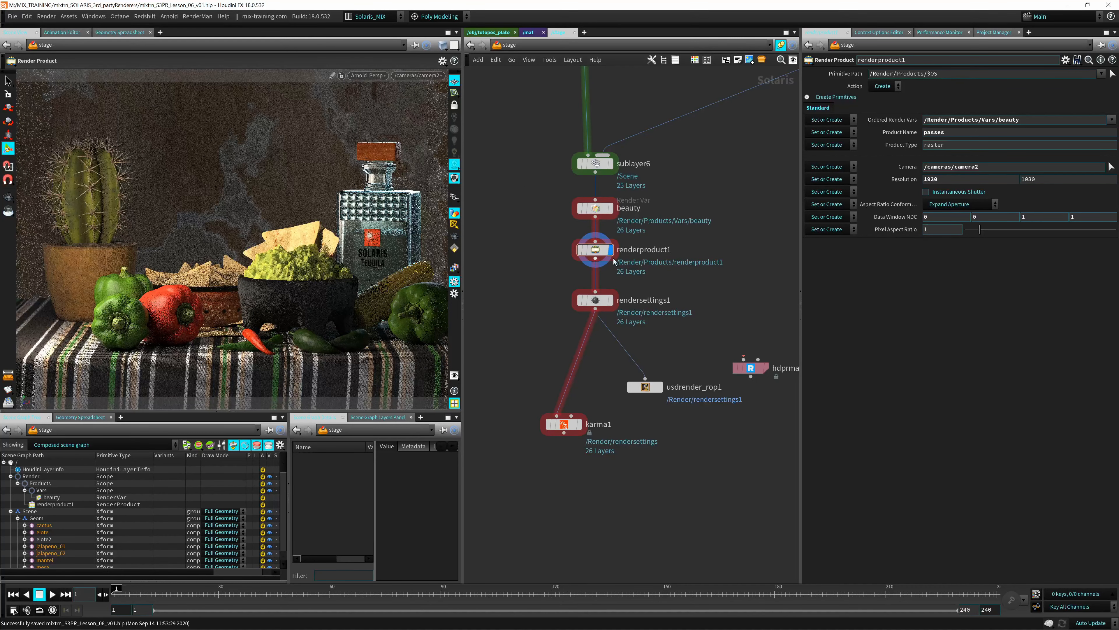
Step: Assign /Render/Products/renderproduct1 as the product of rendersettings1 and make rendersettings1 the displayed node
left_click(1049, 120)
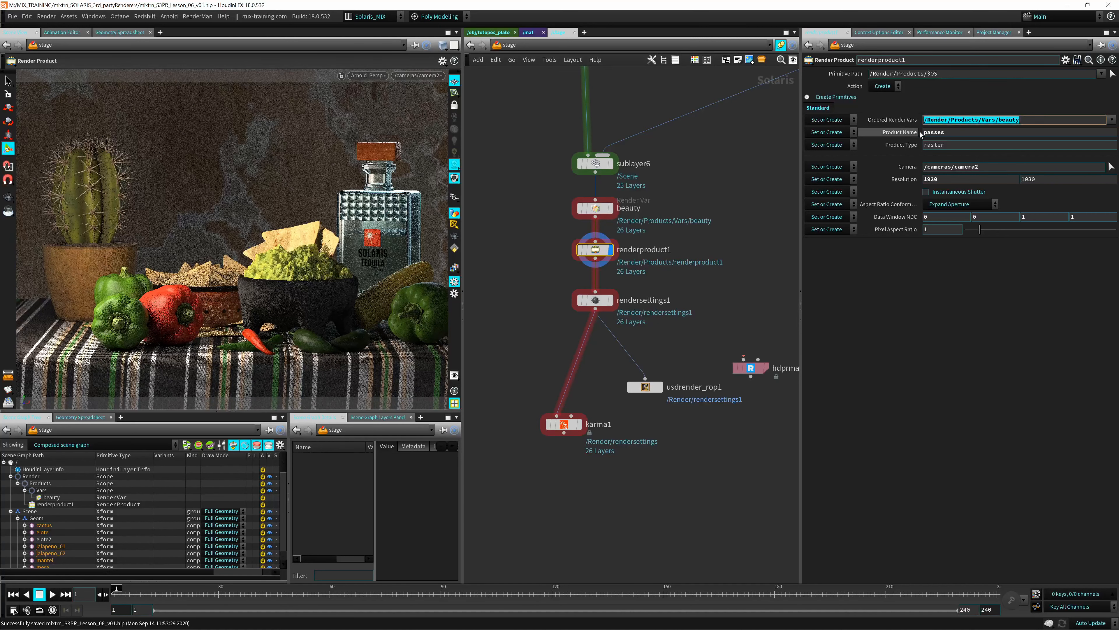
left_click(583, 304)
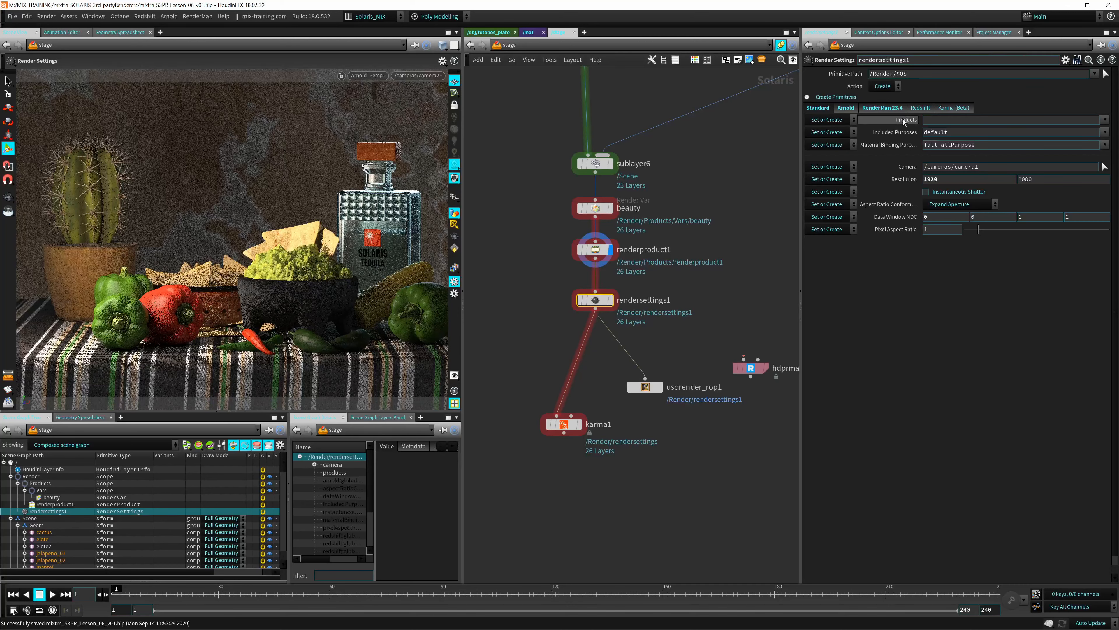
left_click(1105, 119)
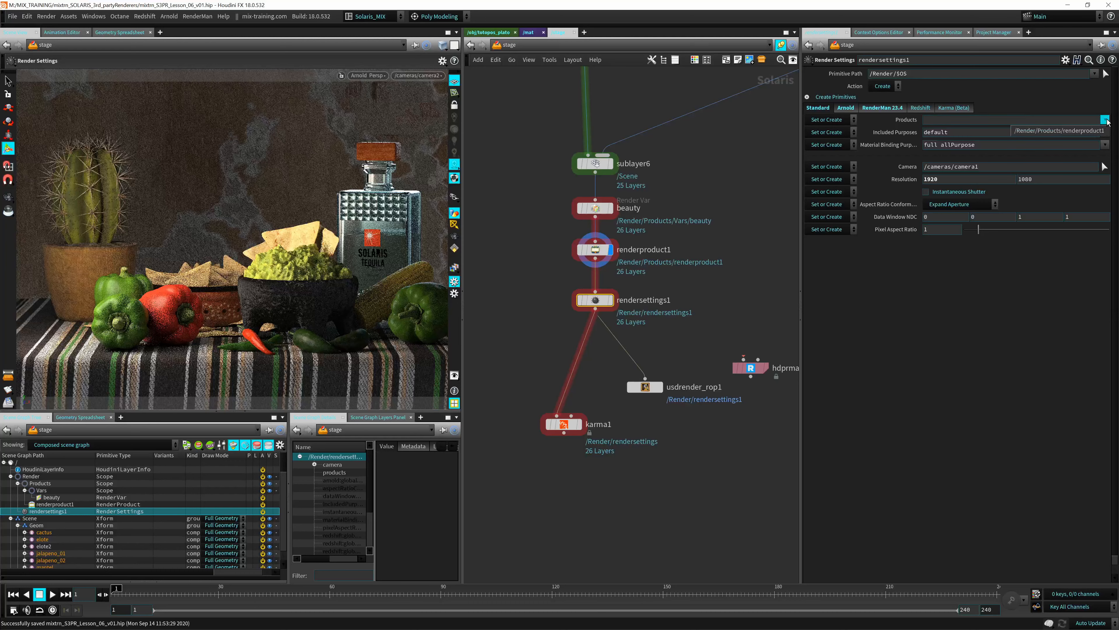
left_click(1084, 131)
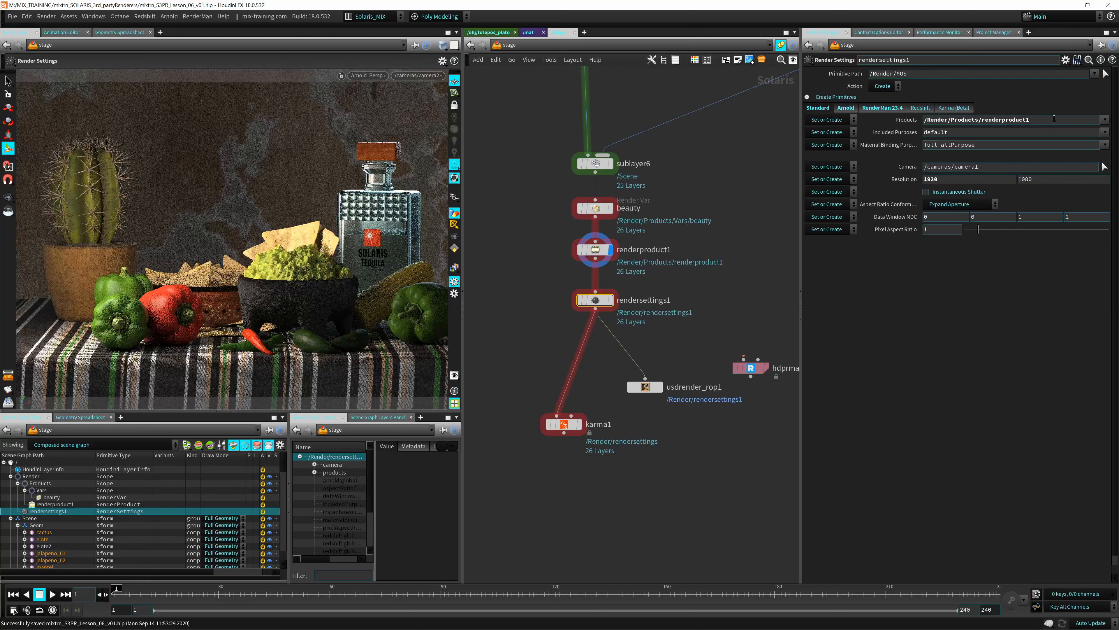
left_click(595, 300)
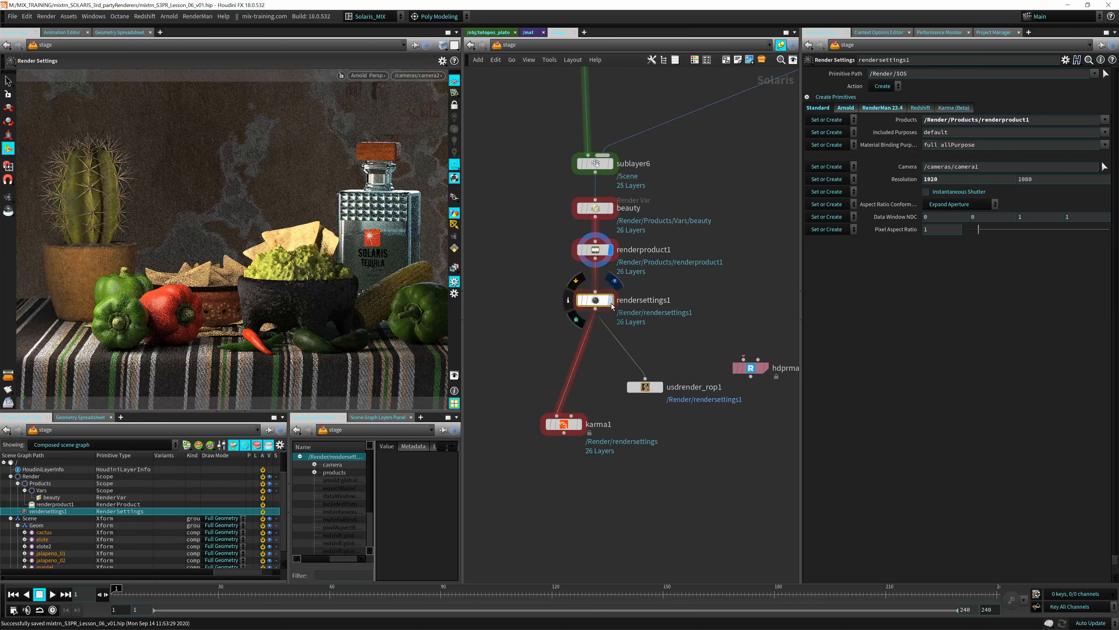
left_click(454, 268)
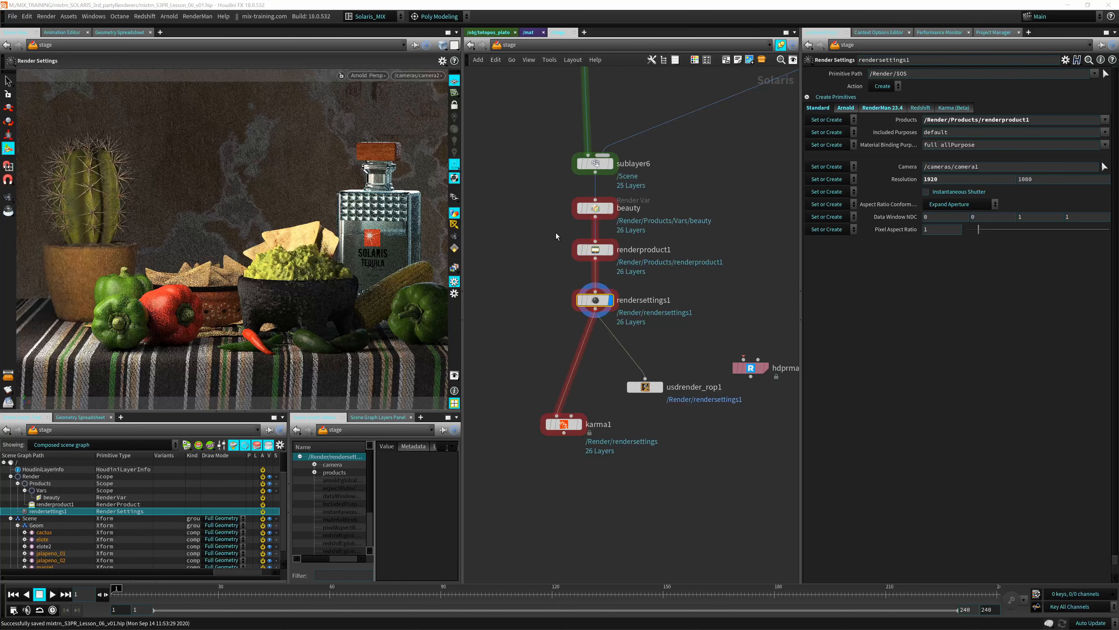
Step: Move renderproduct1 and all nodes below it down together to free space beneath the beauty node
left_click(585, 211)
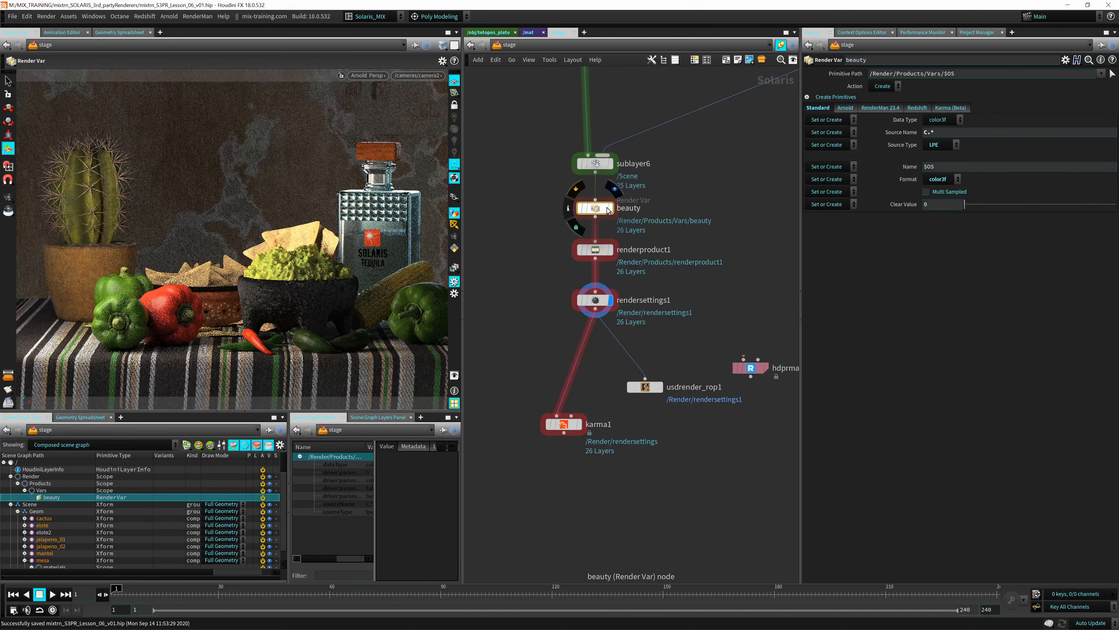
left_click_drag(593, 211, 596, 206)
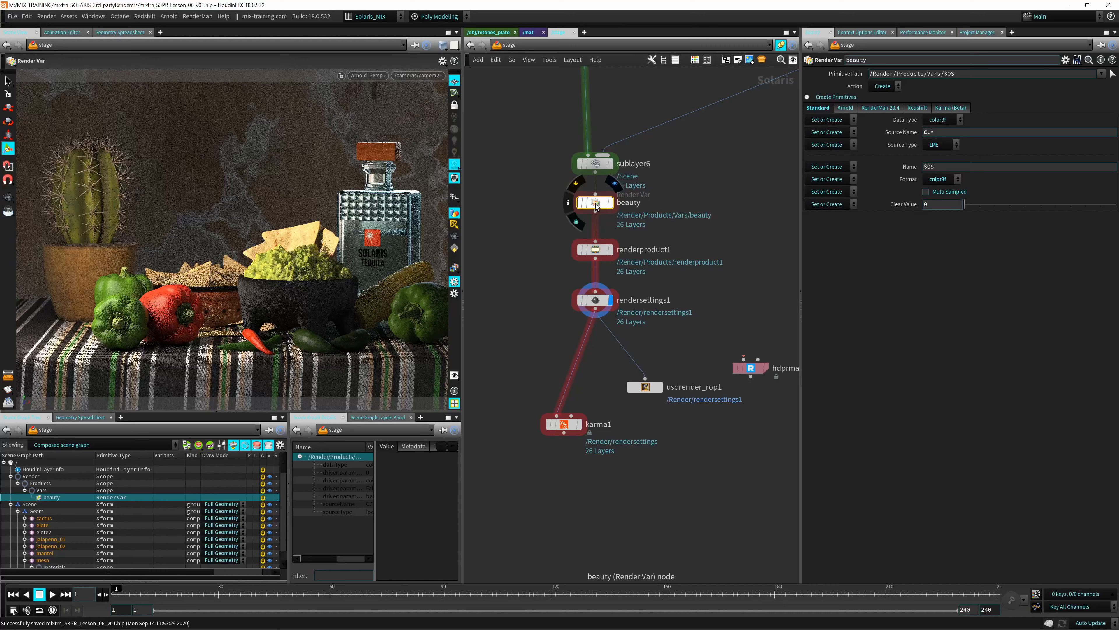
middle_click_drag(549, 250, 541, 272)
left_click_drag(486, 486, 745, 286)
left_click_drag(478, 475, 767, 270)
left_click_drag(575, 271, 582, 364)
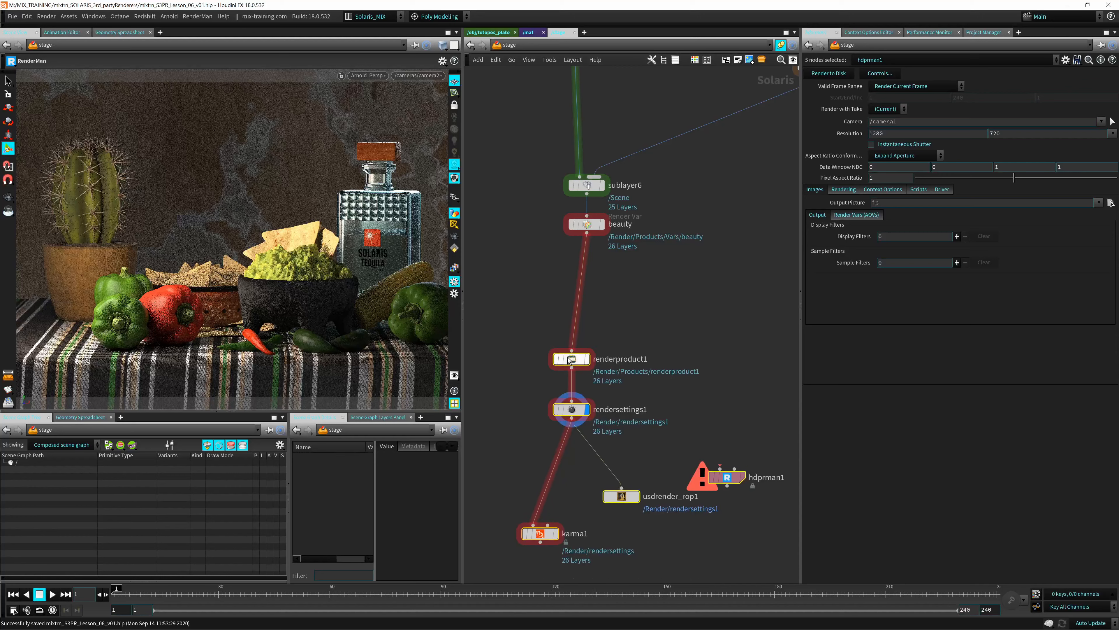
left_click(563, 335)
Step: Duplicate the beauty render var directly below the original and rename the copy diffuseAlbedo
left_click_drag(594, 228, 590, 269, "alt")
double_click(621, 261)
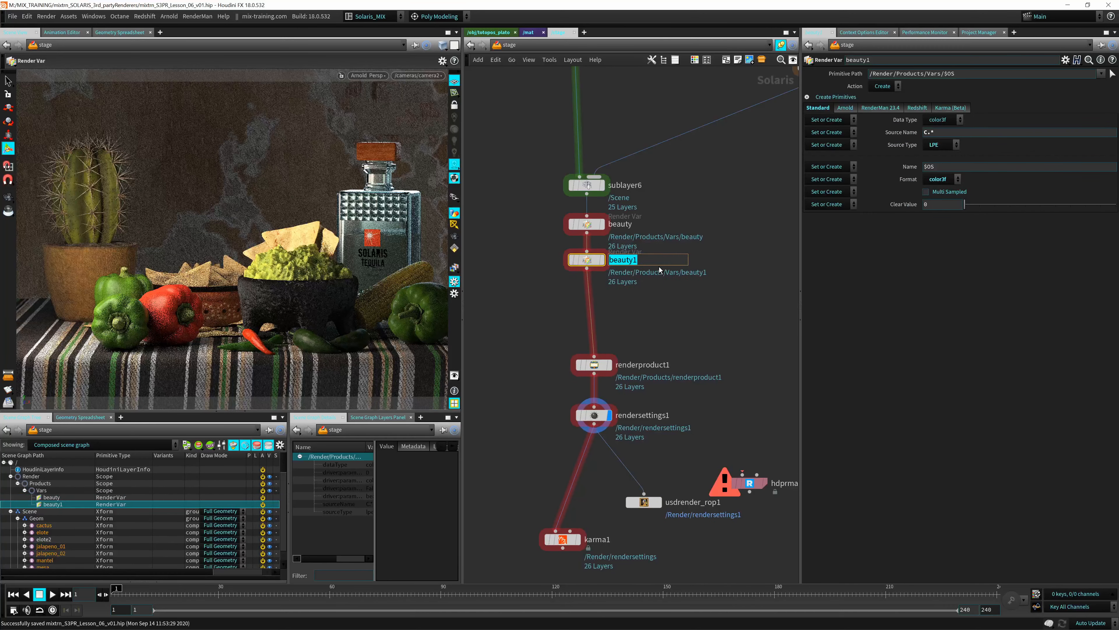
type("diffuseAlbedo")
key("Return")
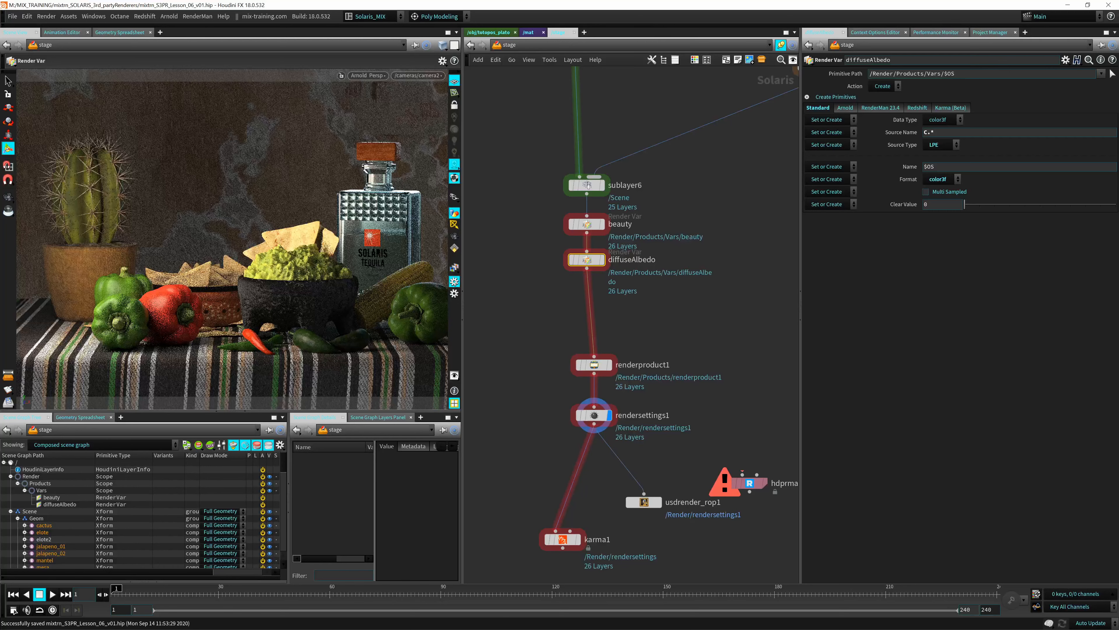
Step: Set the source name of the diffuseAlbedo render var to the light path expression C<RD>
left_click_drag(957, 132, 866, 133)
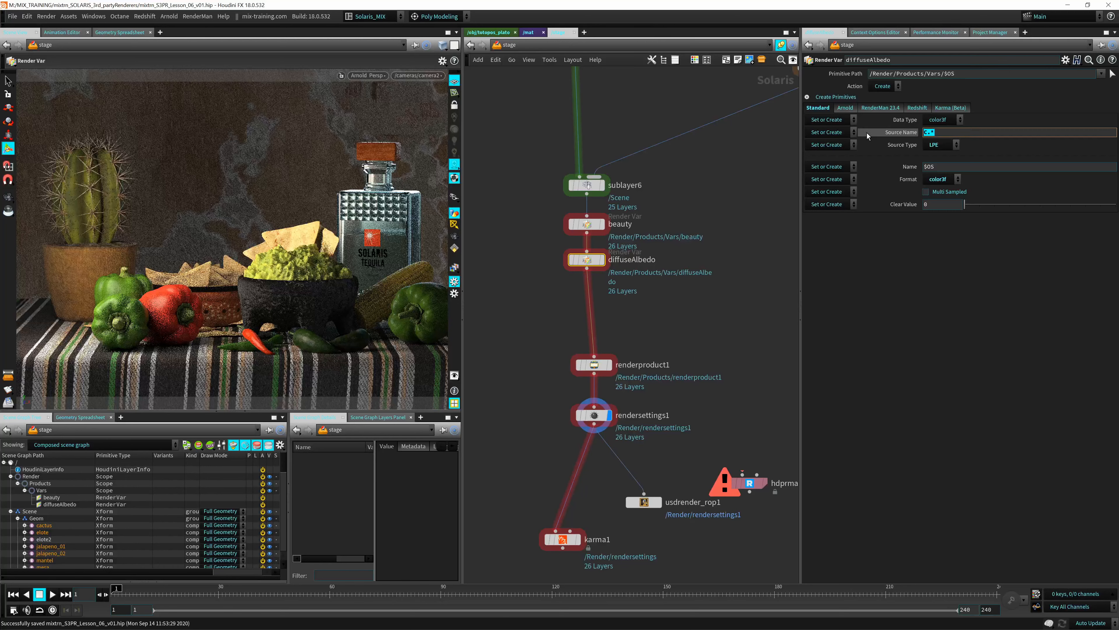
type("C")
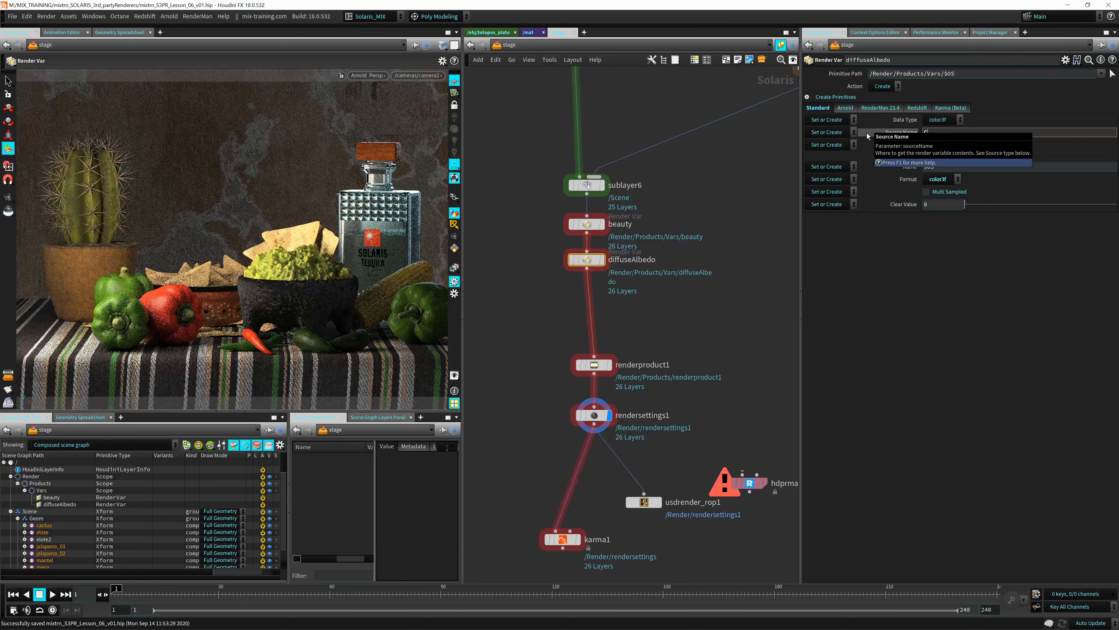
type("<RD>")
key("Return")
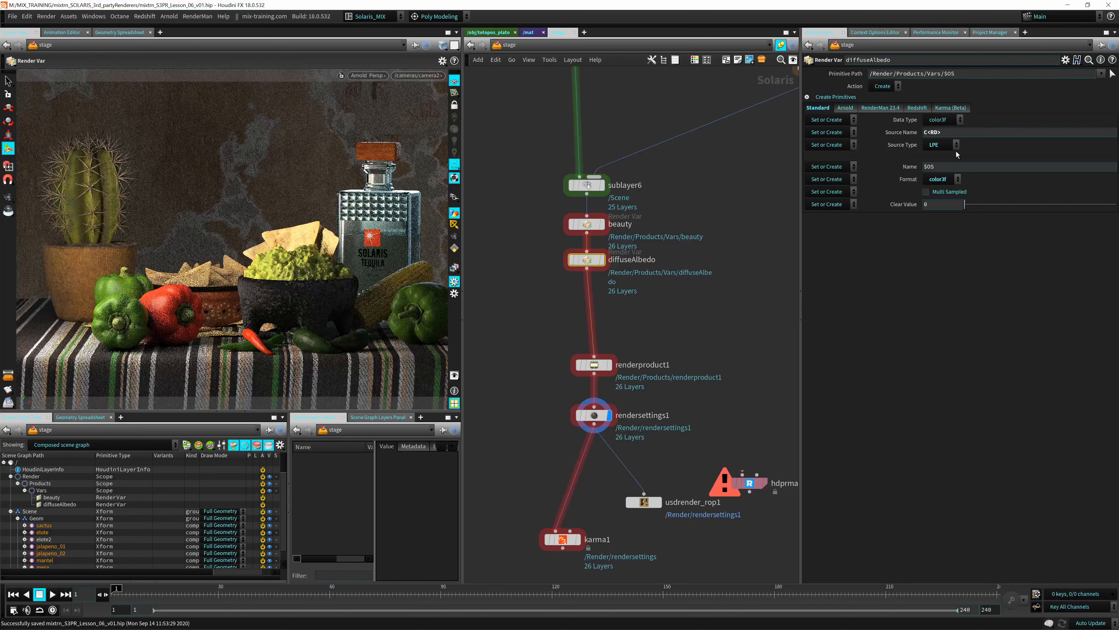
Step: Change the diffuseAlbedo render var's source name to C<RD>A and restart the Arnold viewport render
left_click(972, 133)
type("A")
key("Return")
middle_click_drag(647, 310, 662, 254)
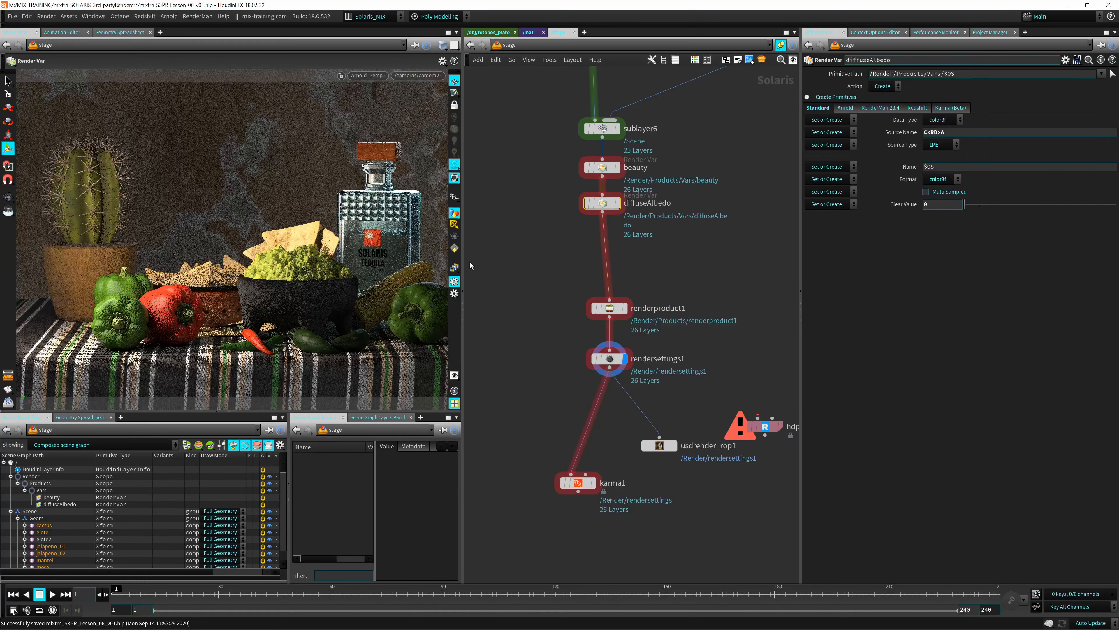
left_click(454, 267)
left_click(368, 76)
left_click(371, 209)
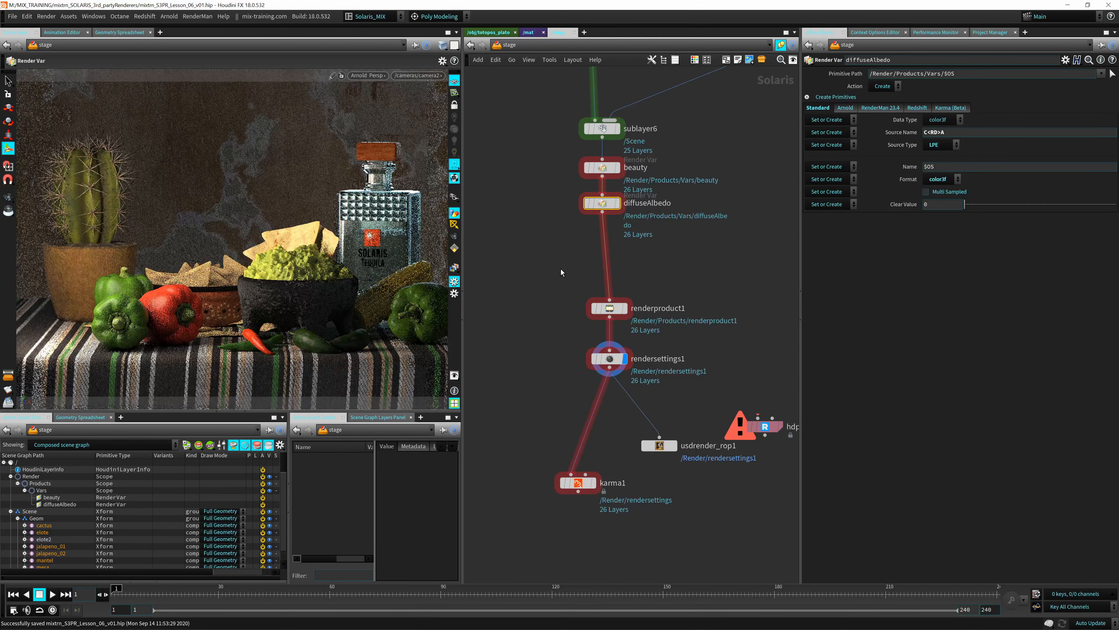
Step: Add /Render/Products/Vars/diffuseAlbedo to the ordered render vars of renderproduct1 alongside beauty
left_click(588, 309)
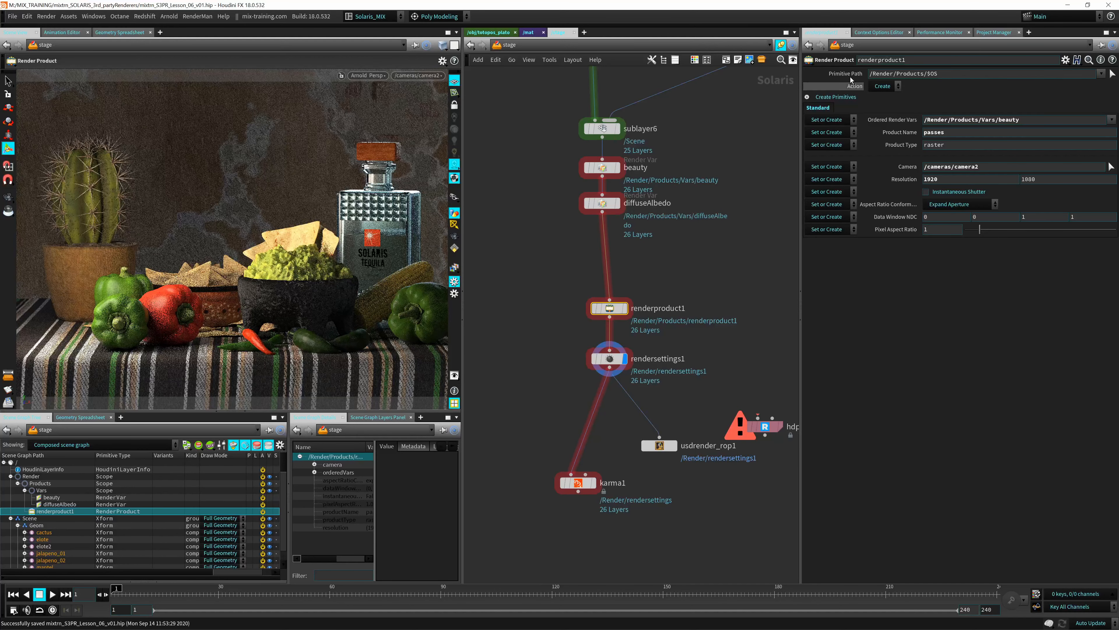
left_click(1111, 120)
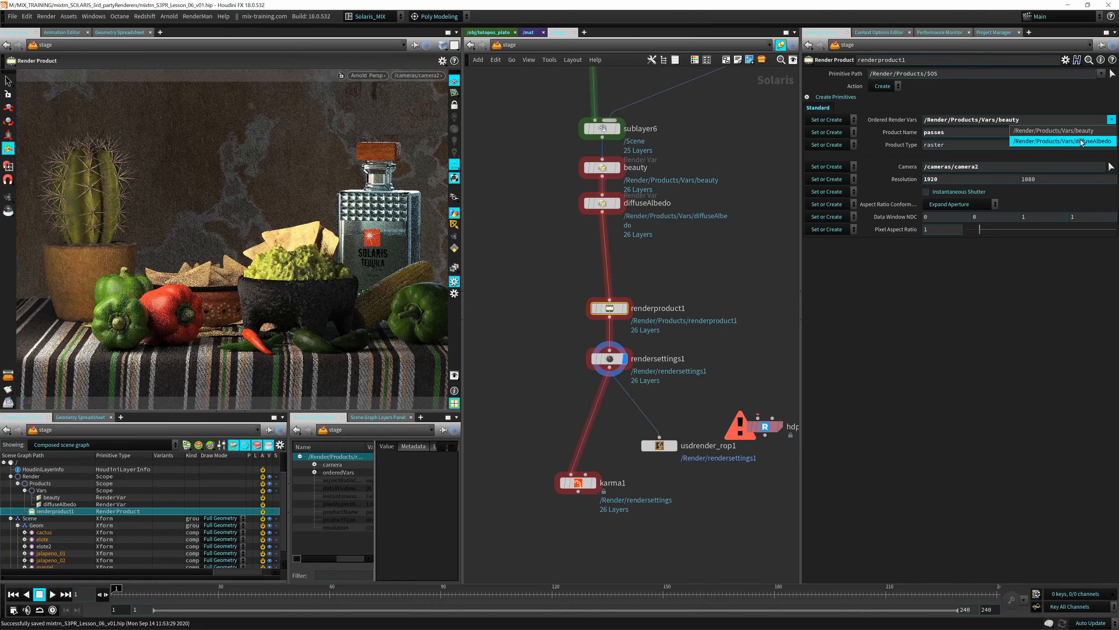
left_click(1071, 137)
Step: Display the diffuseAlbedo render output in the viewport, switch to beauty for comparison, and return to diffuseAlbedo
left_click(455, 266)
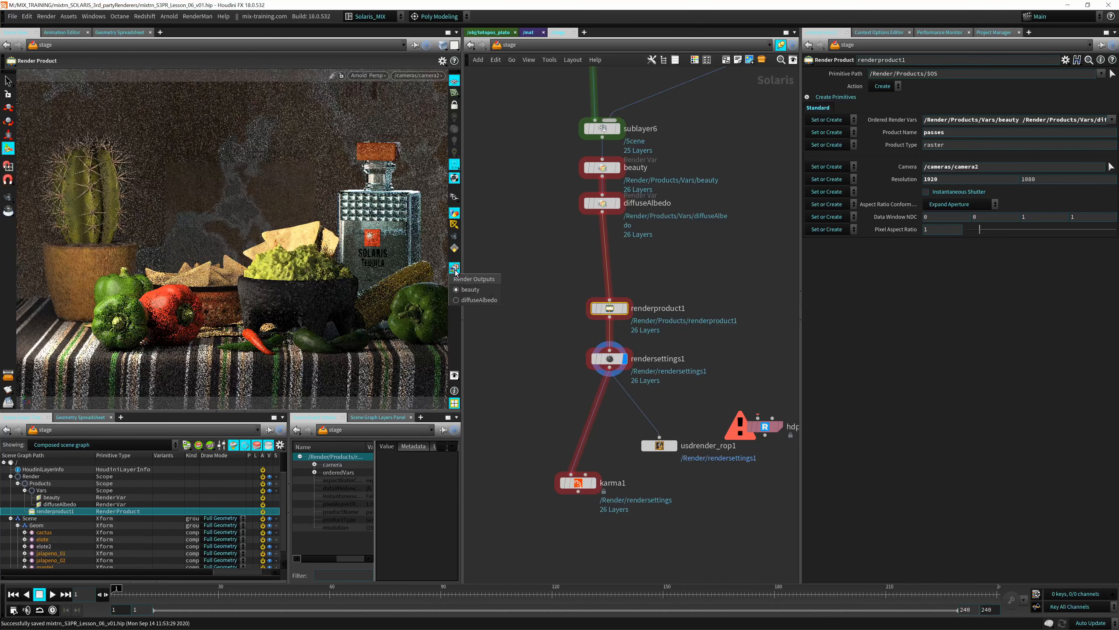
left_click(479, 300)
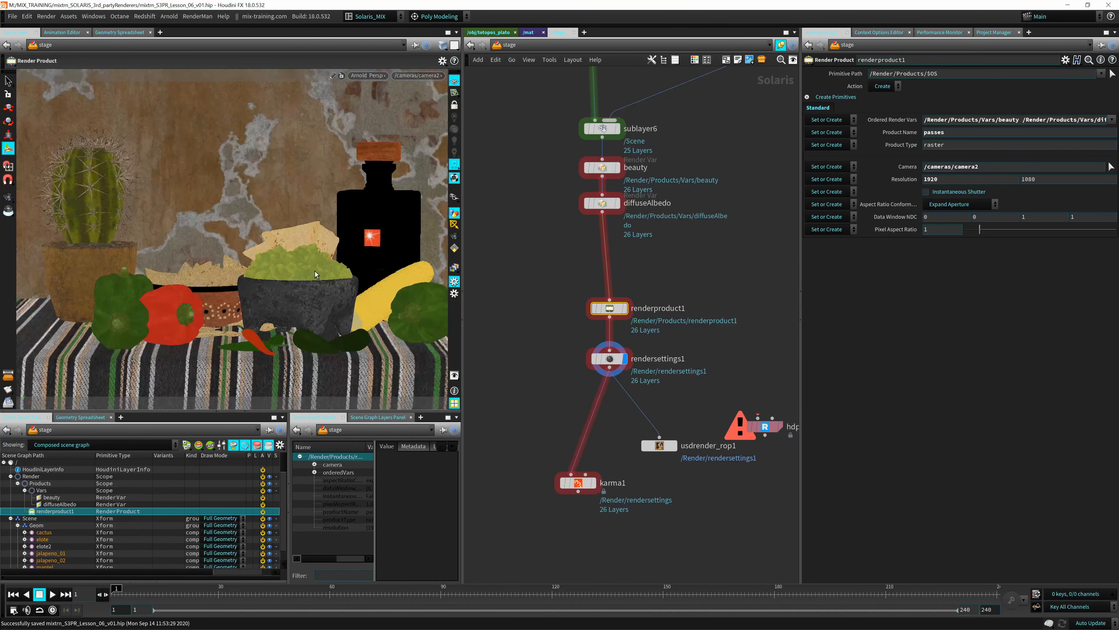
left_click(454, 267)
left_click(468, 289)
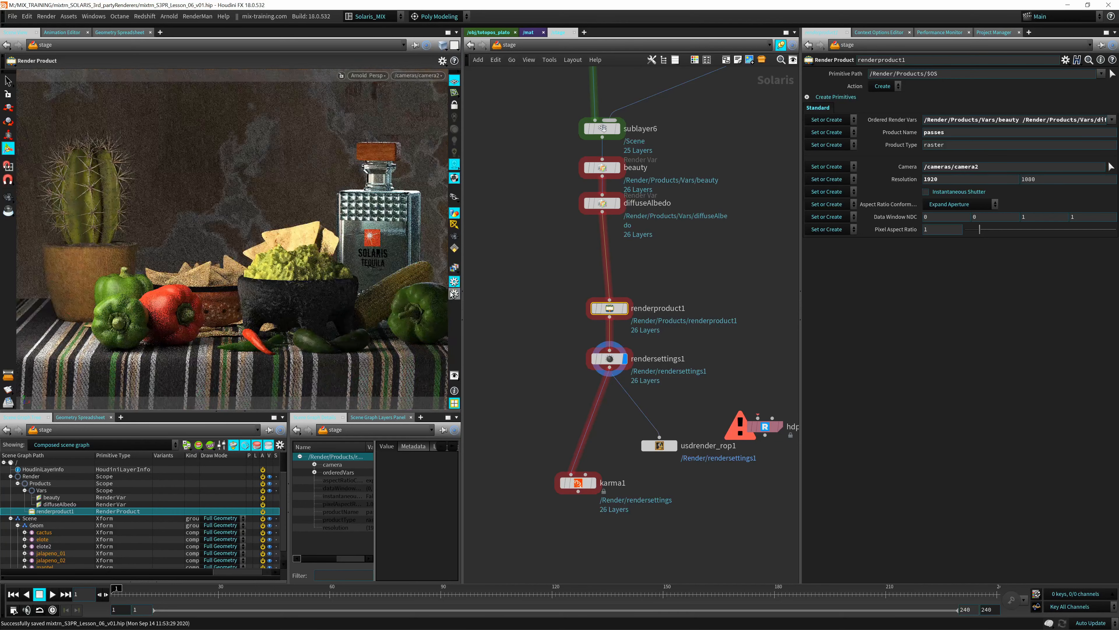
left_click(454, 267)
left_click(466, 302)
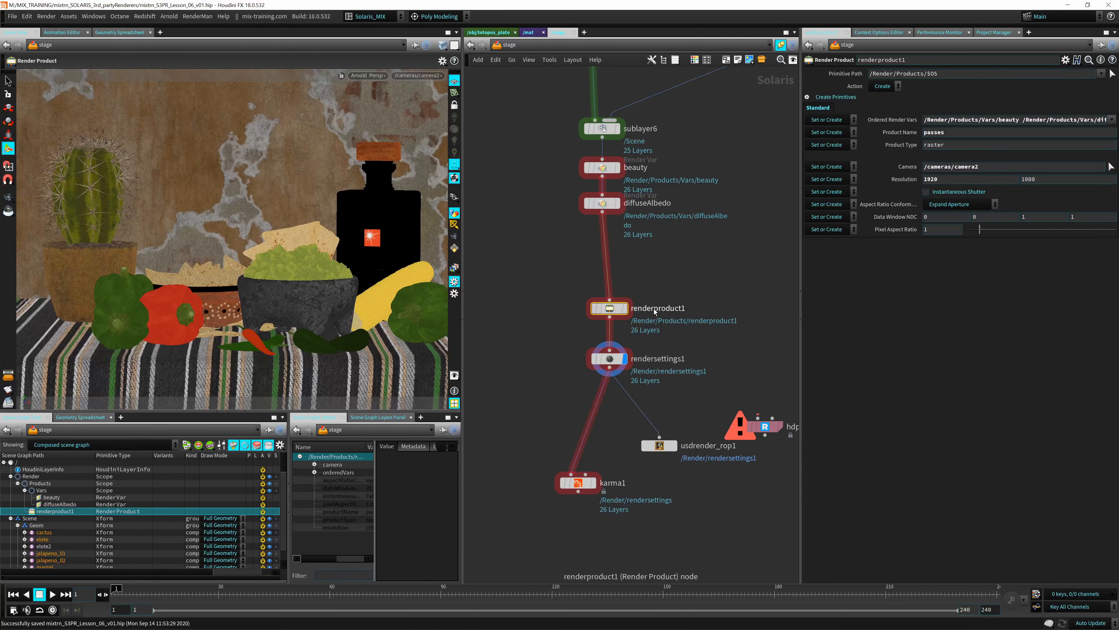
Step: Replace the ordered render vars of renderproduct1 with the wildcard path /Render/Products/Vars/*
left_click_drag(997, 120, 1097, 126)
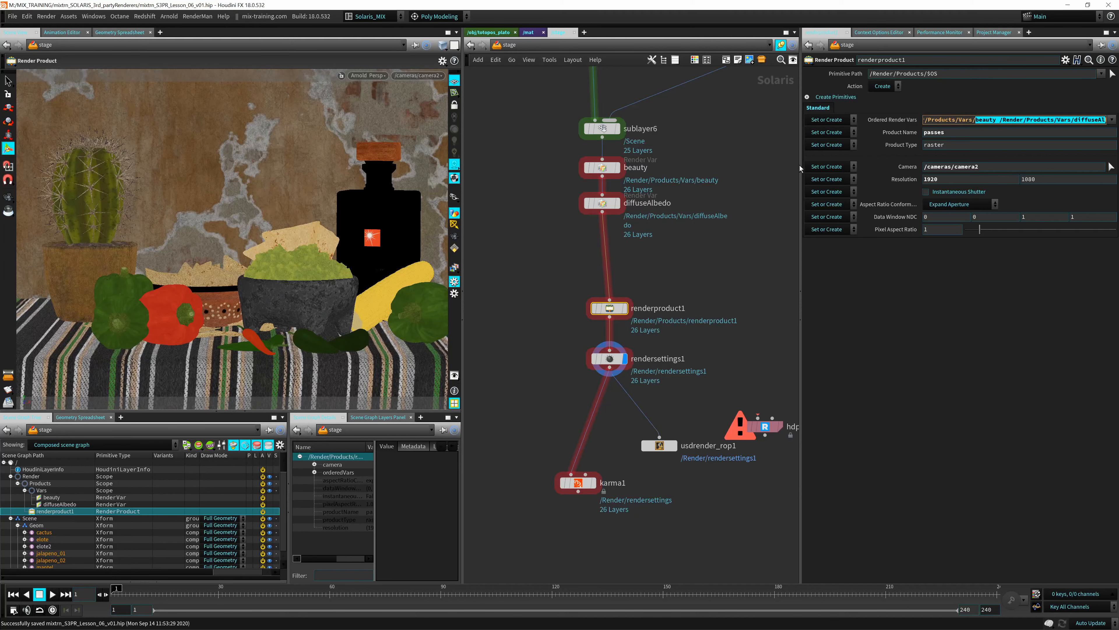
left_click(1039, 121)
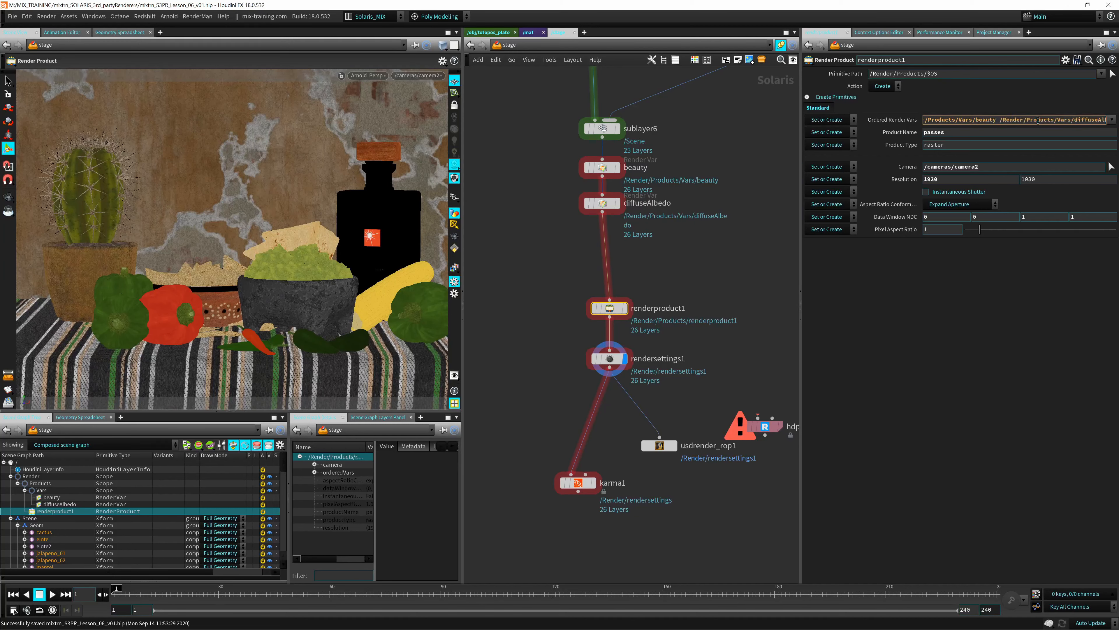
left_click(1112, 120)
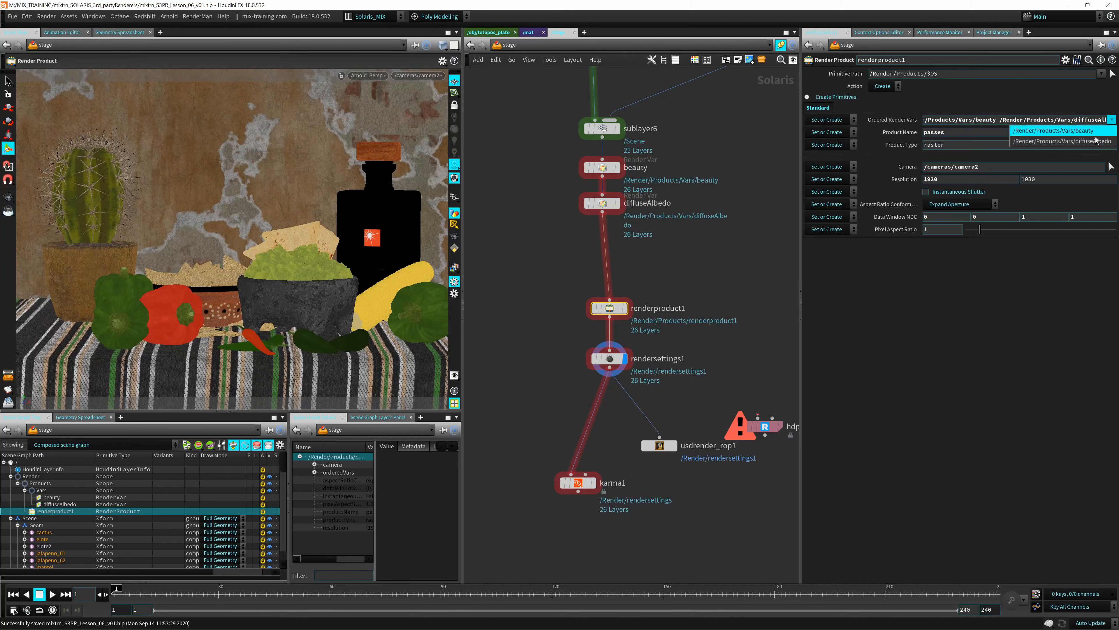
left_click(1081, 130)
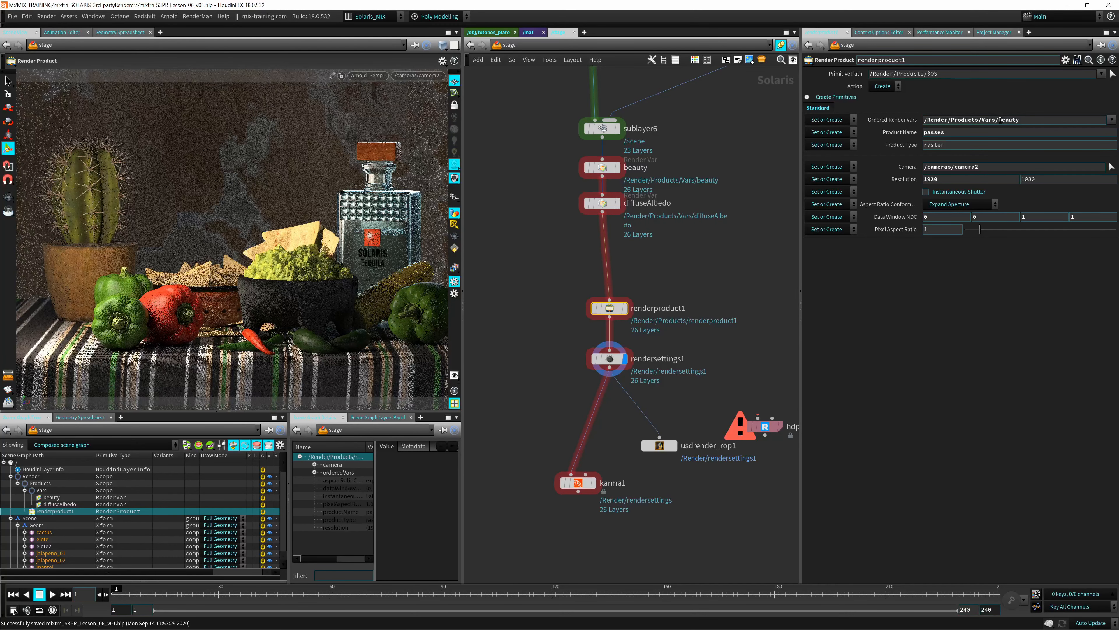
left_click_drag(999, 119, 1020, 120)
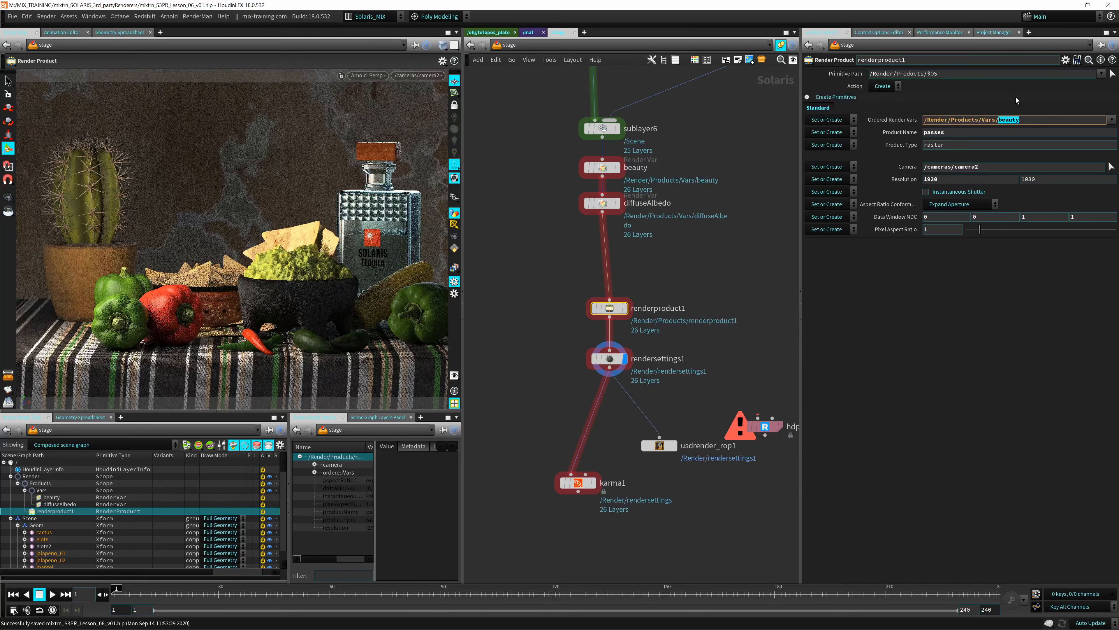
type("*")
key("Return")
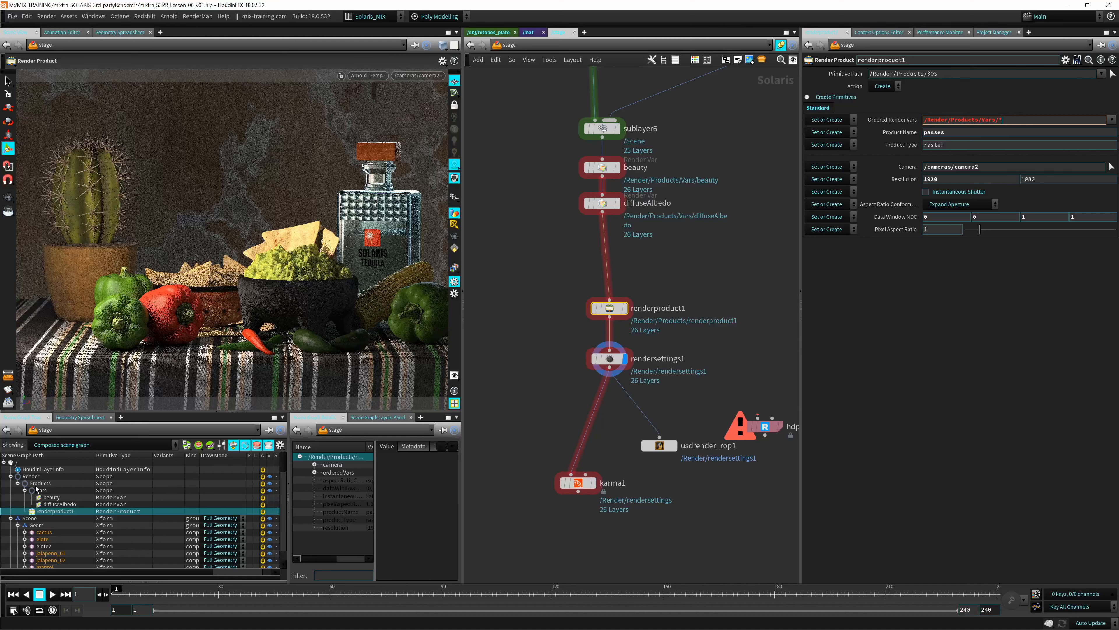
left_click(662, 344)
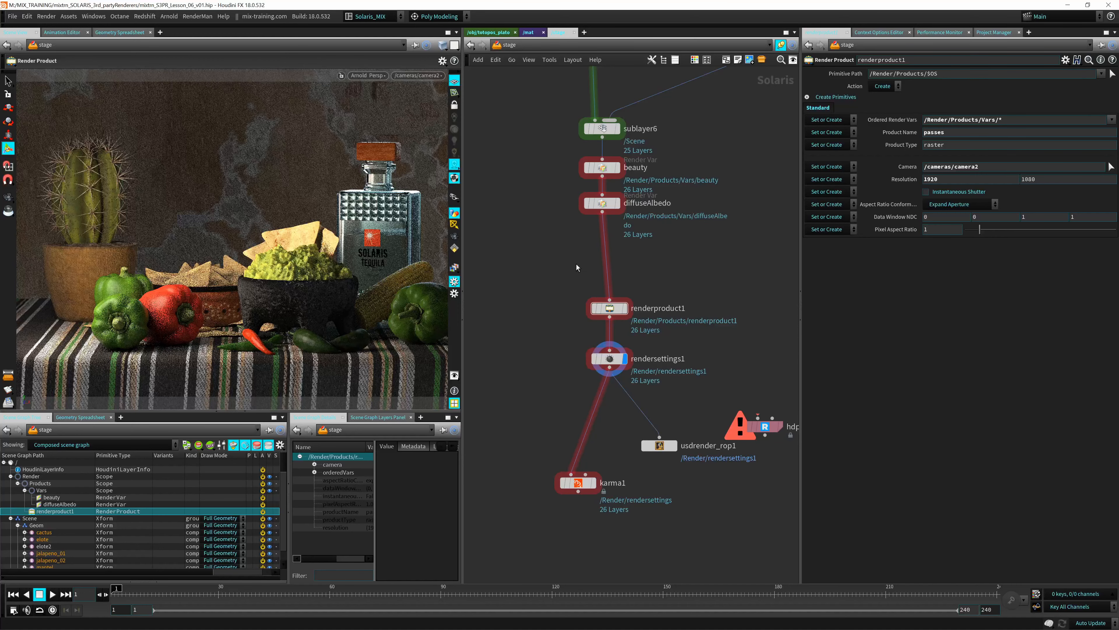
Step: Check the render outputs picked up by the wildcard by viewing diffuseAlbedo and returning to beauty
left_click(455, 268)
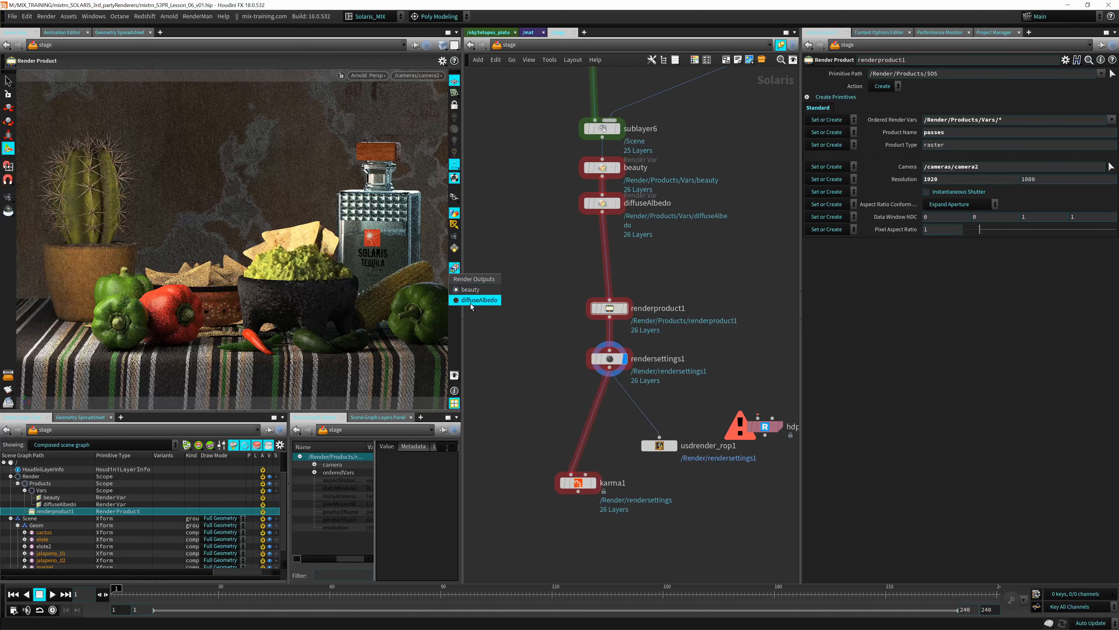
left_click(471, 300)
left_click(454, 267)
left_click(470, 289)
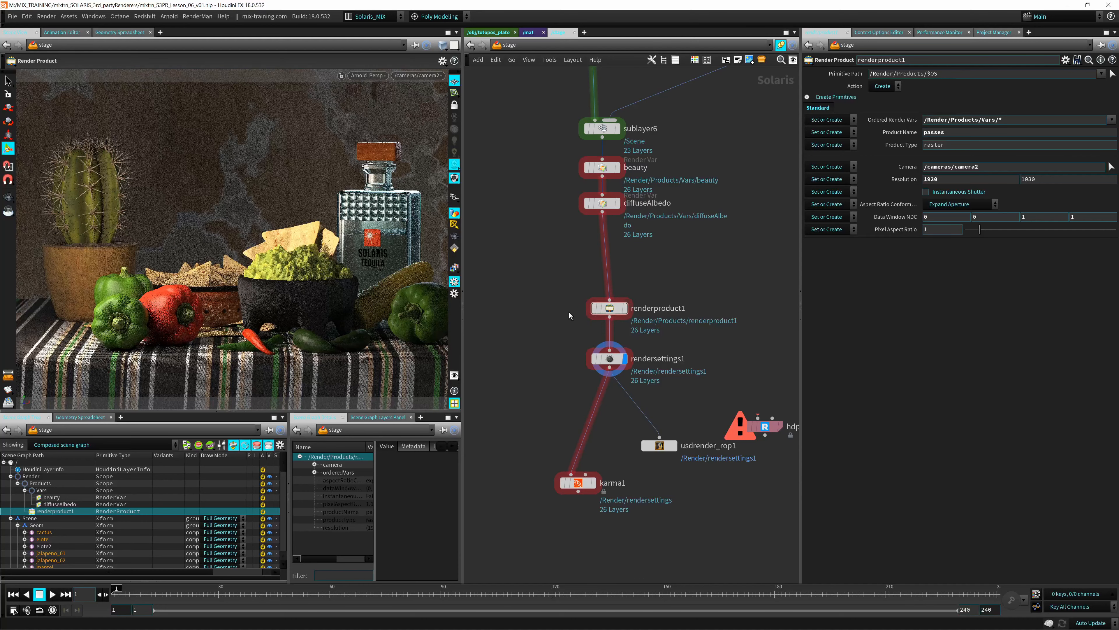
Step: Move renderproduct1 and the nodes below it slightly down and duplicate the diffuseAlbedo render var directly beneath the original
left_click_drag(543, 281, 678, 498)
left_click_drag(609, 310, 593, 321)
left_click(559, 284)
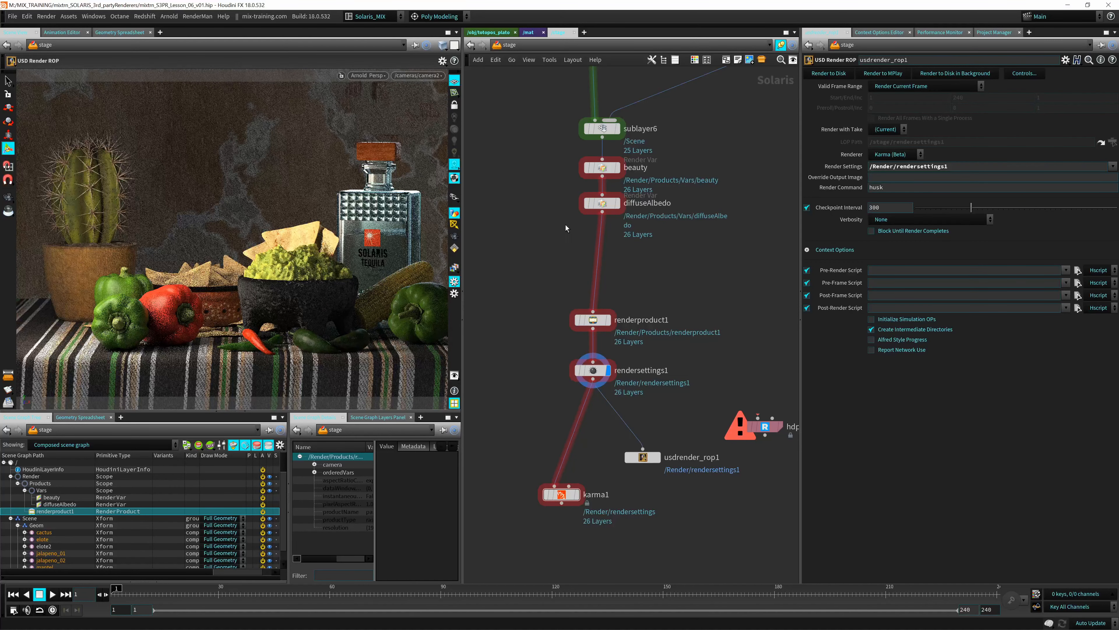
middle_click_drag(544, 244, 537, 268)
left_click_drag(602, 232, 603, 267, "alt")
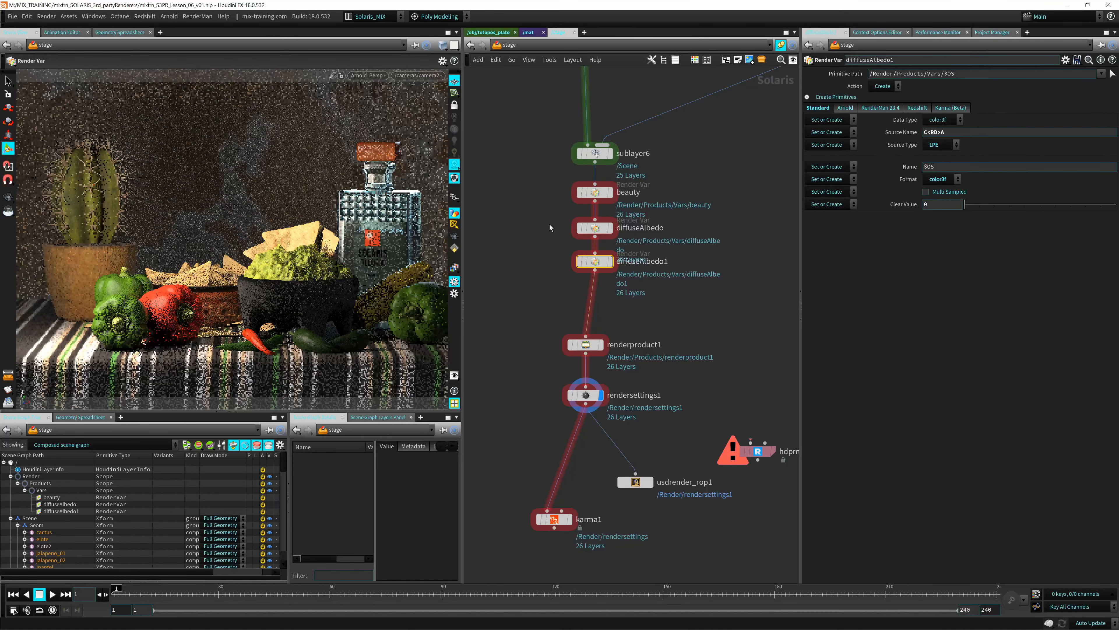
Step: Switch the viewport from Arnold to the standard Houdini GL display and rename the duplicated render var specular
left_click(373, 76)
left_click(376, 100)
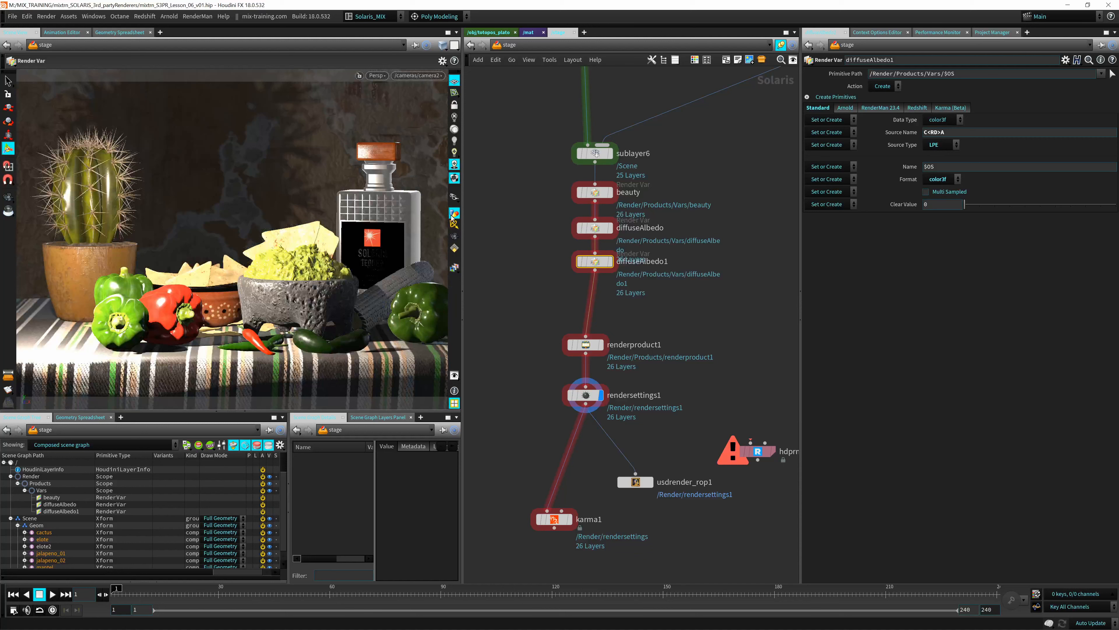
double_click(652, 262)
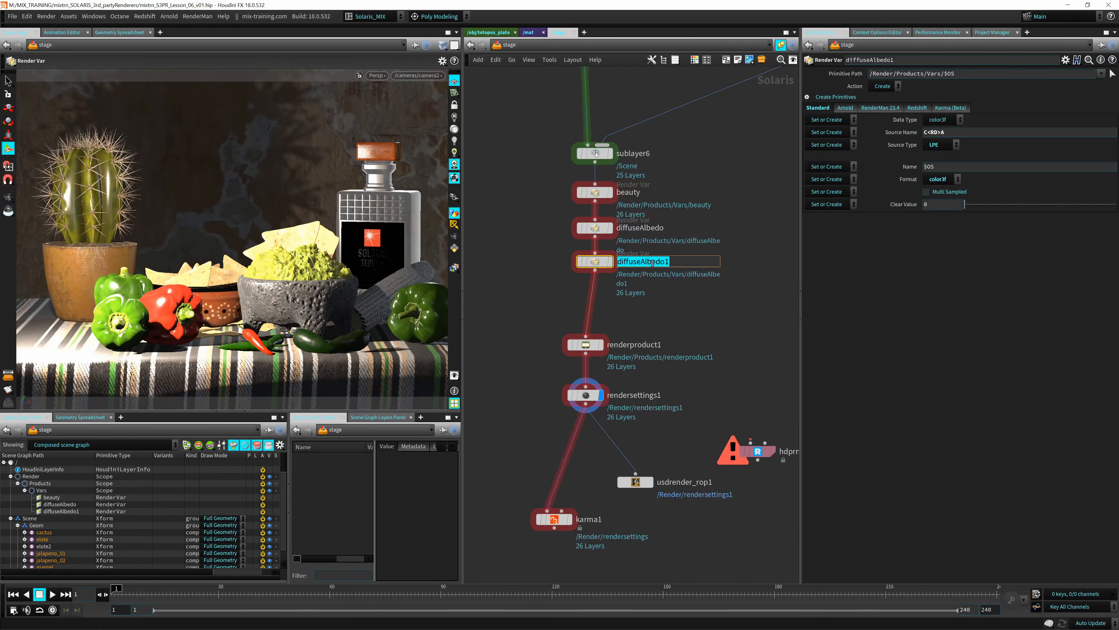
type("specular")
key("Return")
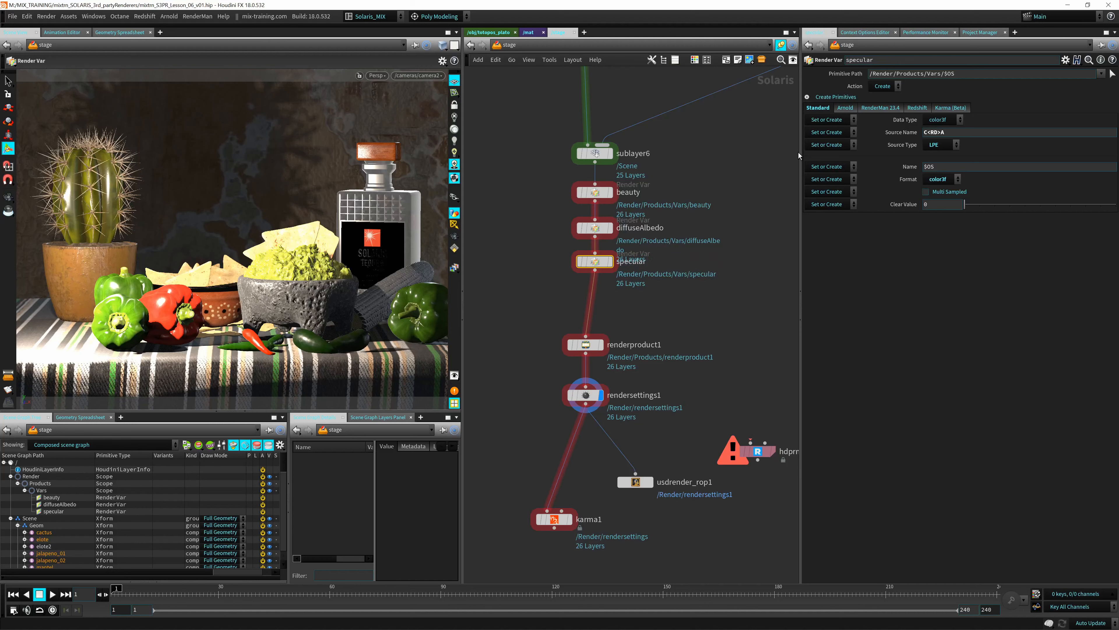
Step: Set the specular render var's data type to float3, its format to half3 and its source name to C<RS>.*
left_click(945, 121)
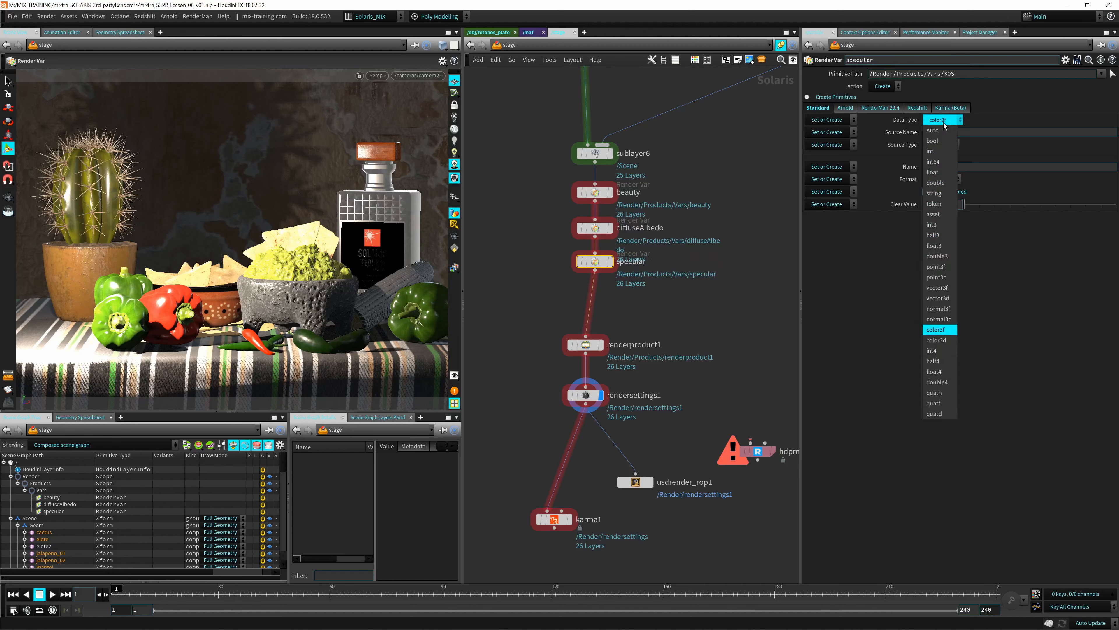
left_click(936, 246)
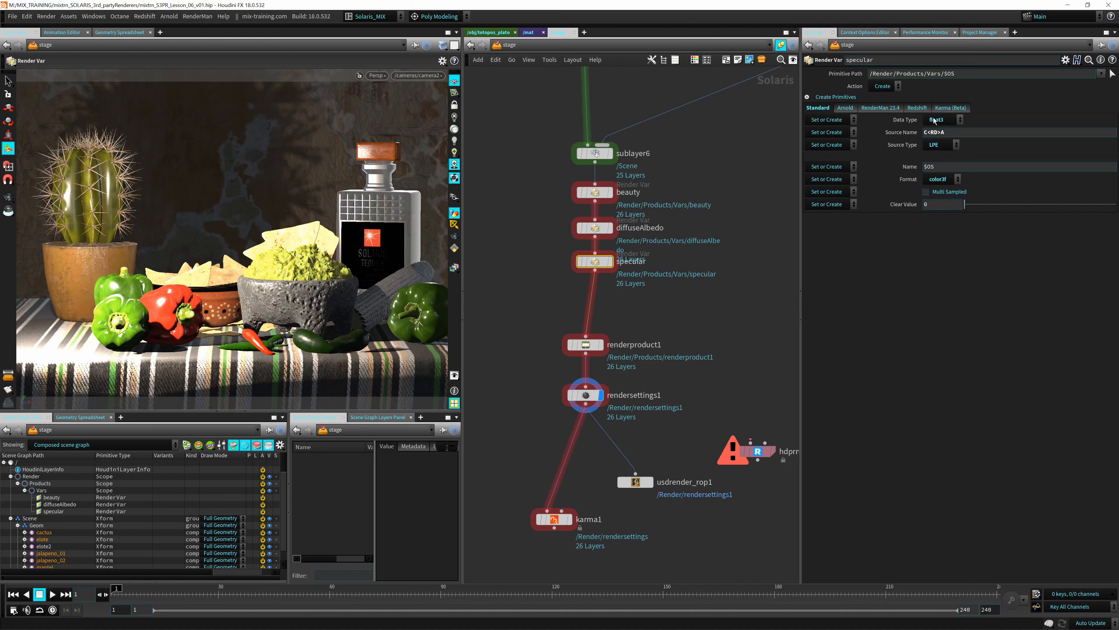
left_click(951, 180)
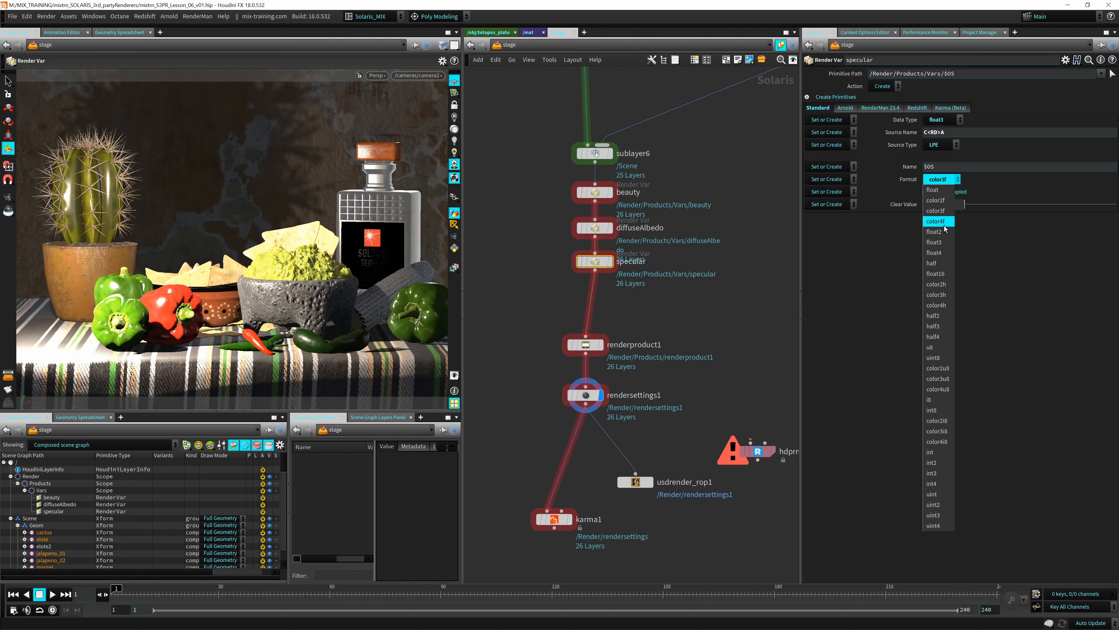
left_click(943, 325)
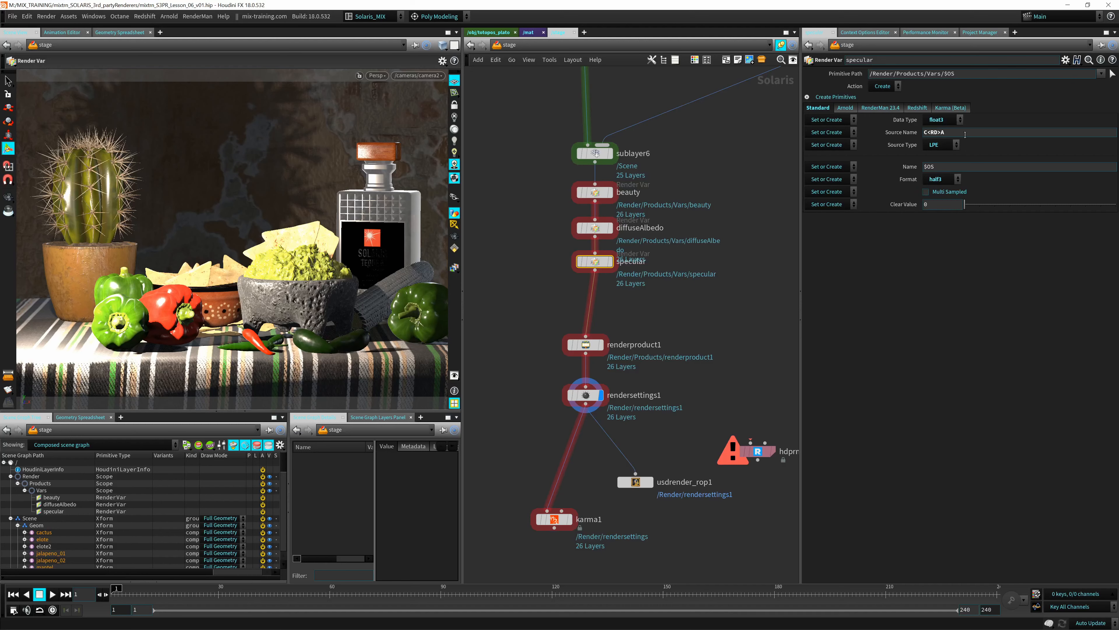
left_click_drag(965, 135, 922, 133)
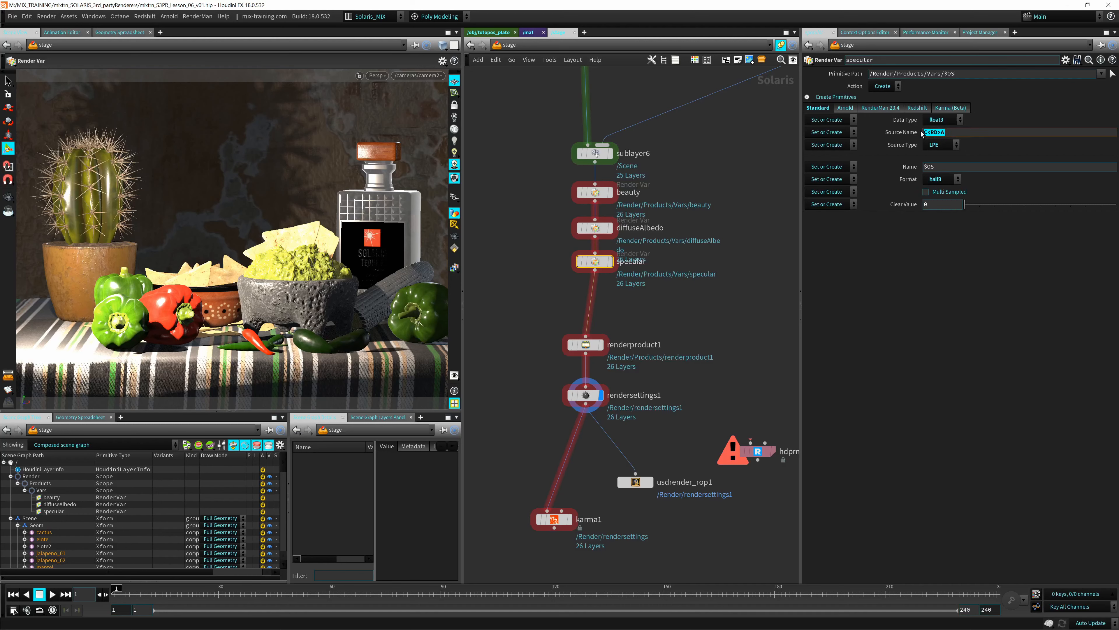
type("C")
key("Return")
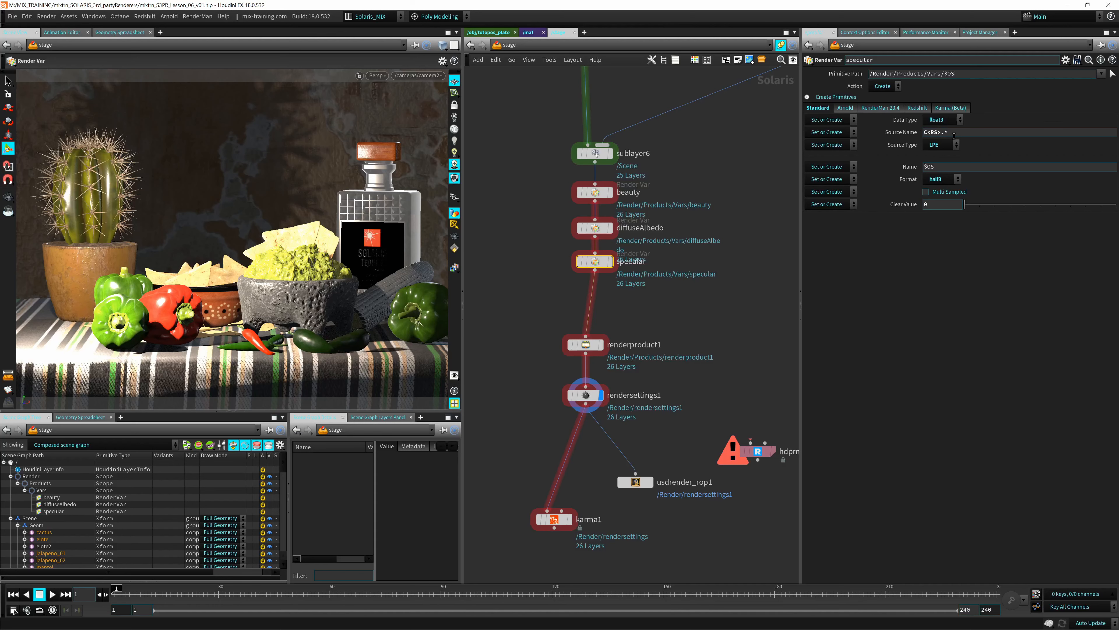
Step: Save the scene and display the specular render output of renderproduct1 in the viewport with Arnold
left_click(592, 351)
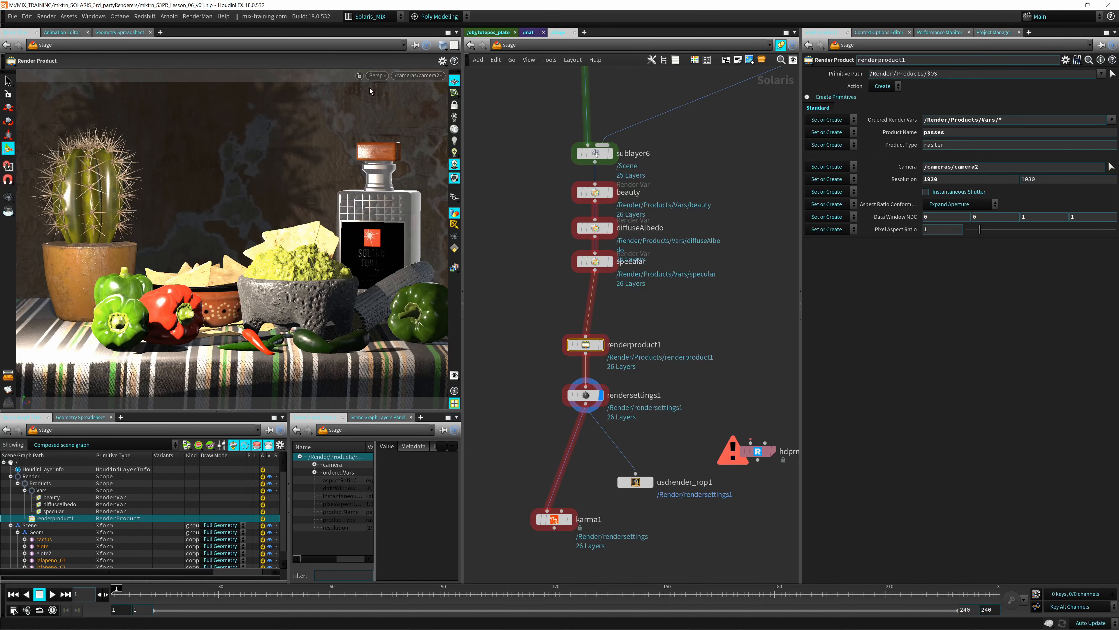
left_click(376, 75)
left_click(390, 145)
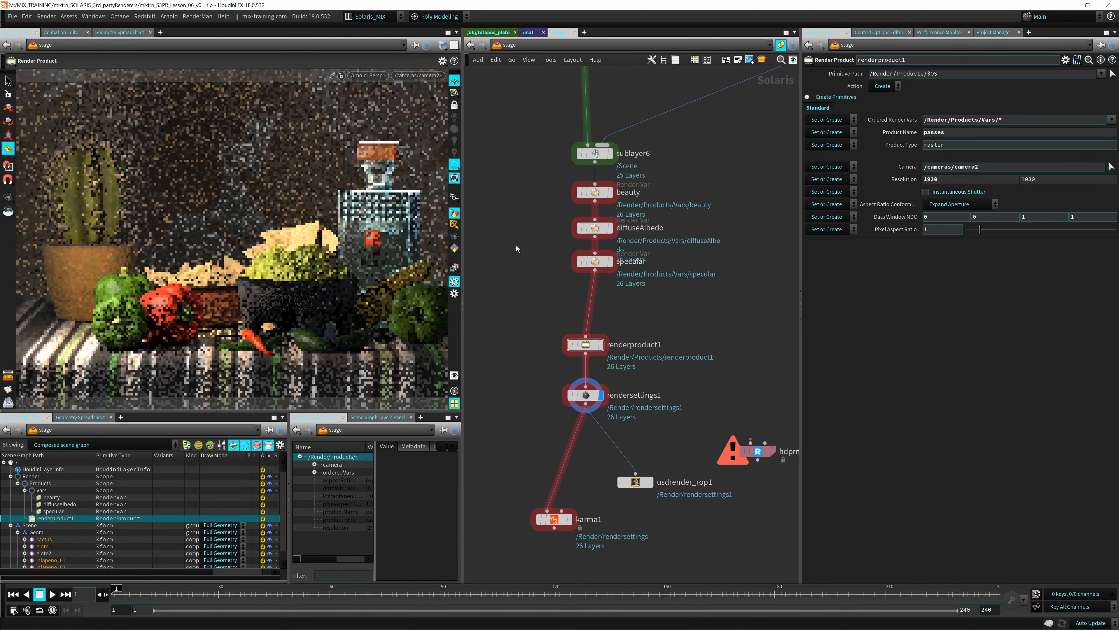
key("ctrl+s")
left_click(455, 268)
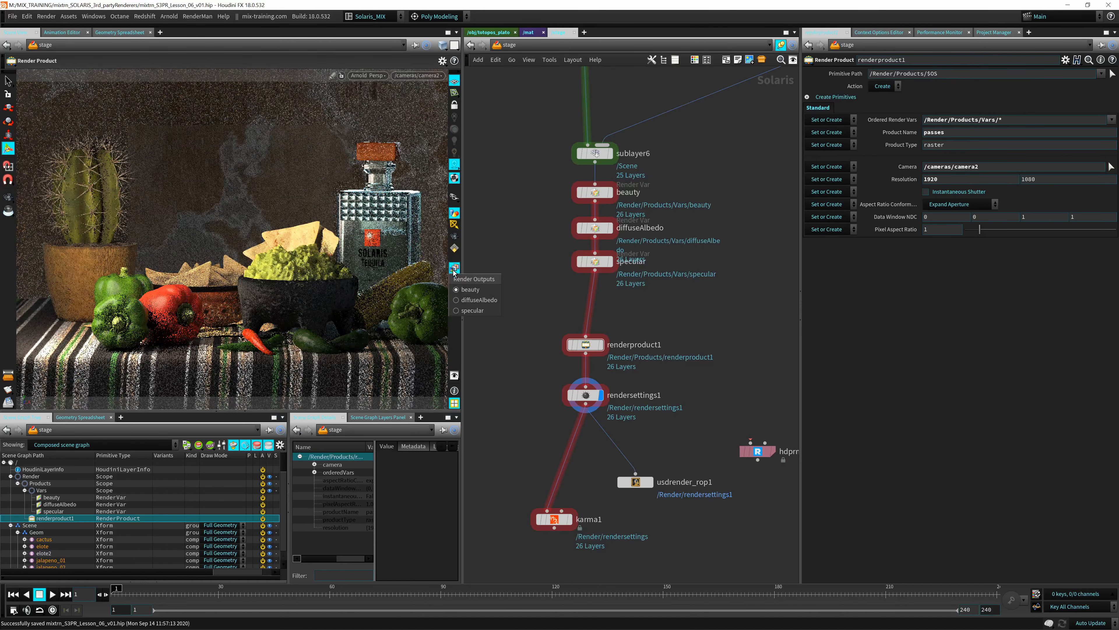
left_click(471, 310)
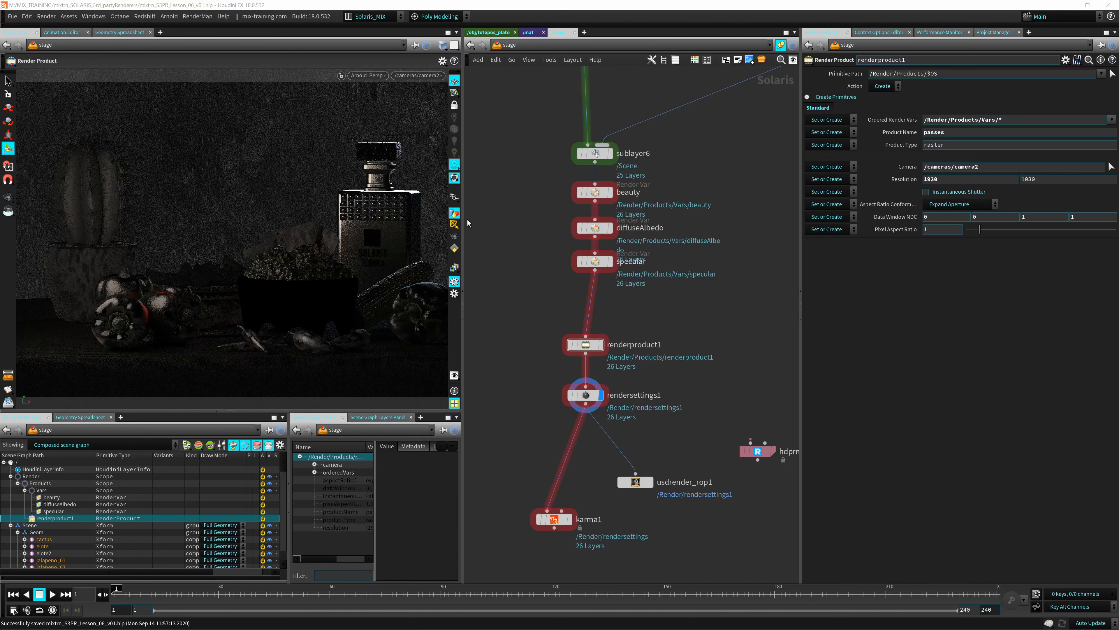
Step: Insert a new Render Var node between specular and renderproduct1 and name it N
left_click(595, 261)
key("Tab")
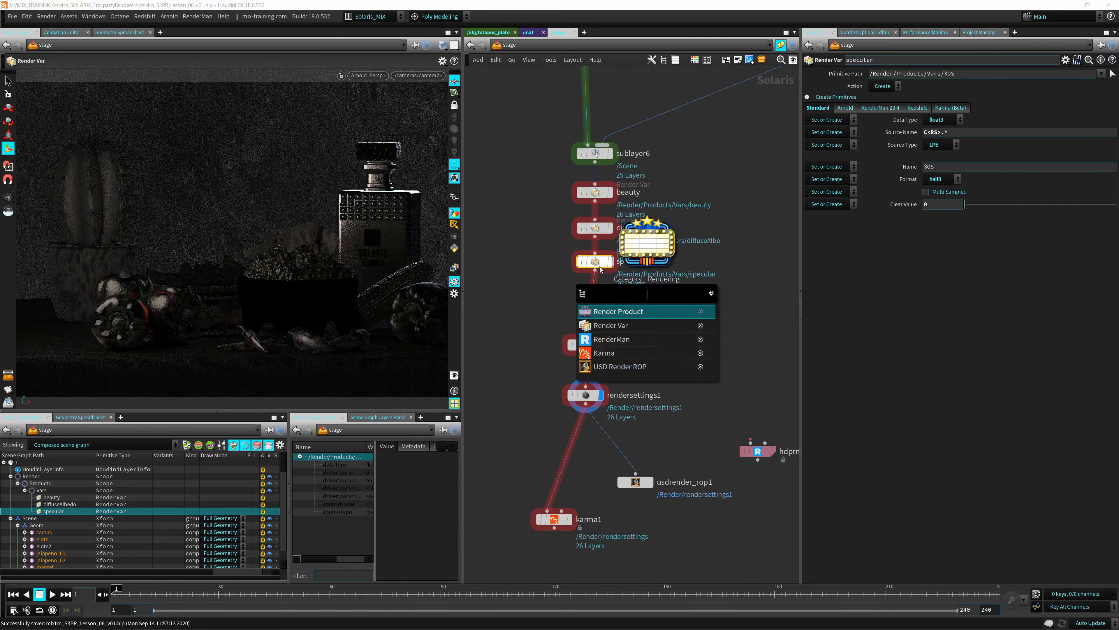
left_click(592, 325)
left_click(595, 293)
left_click_drag(596, 293, 596, 299)
left_click(635, 300)
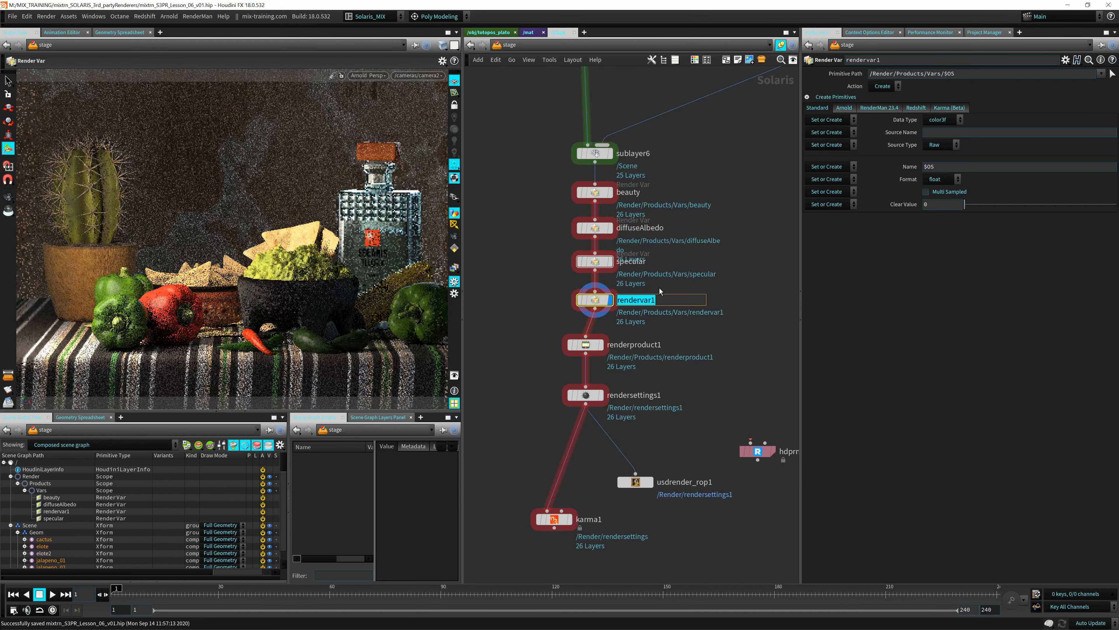
type("N")
key("Return")
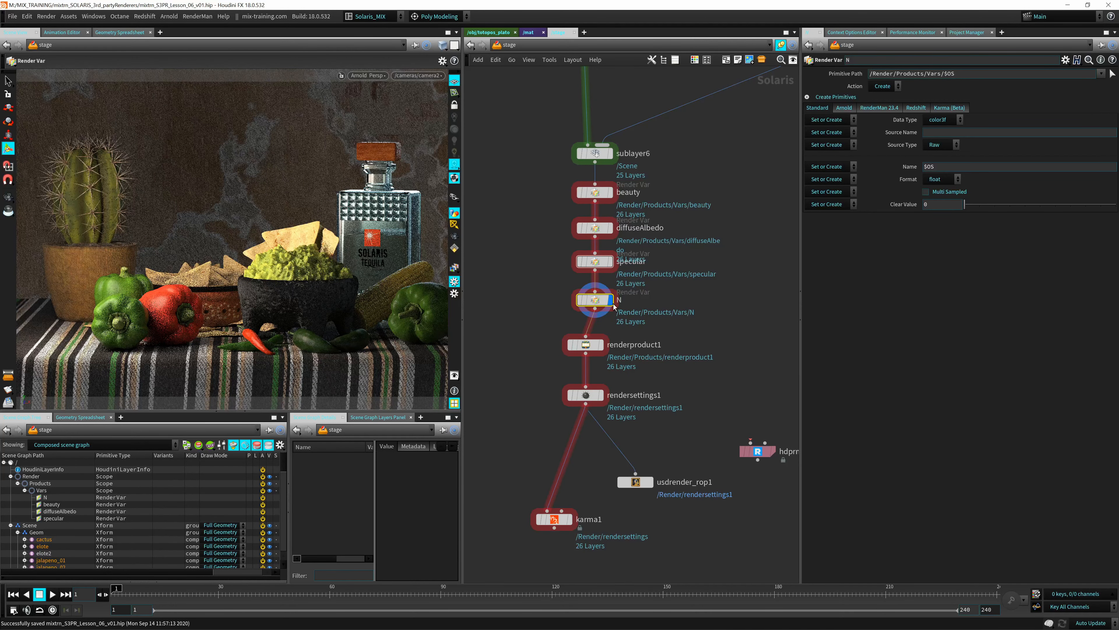
Step: Set the N render var's format to float3 and its source name to N
mouse_move(595, 302)
left_click(942, 179)
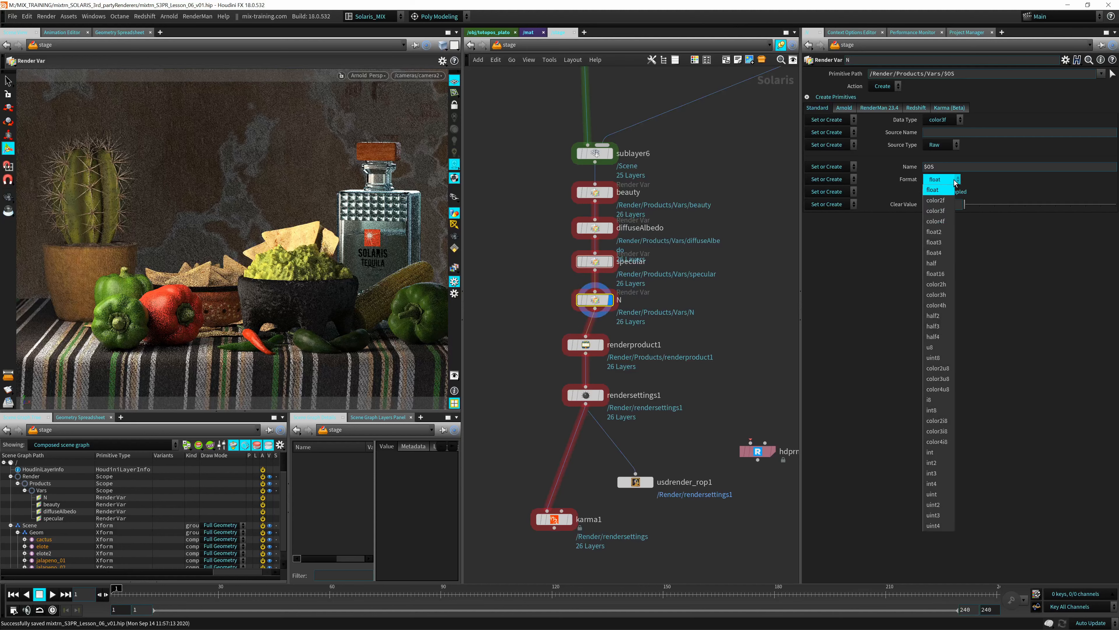
left_click(939, 248)
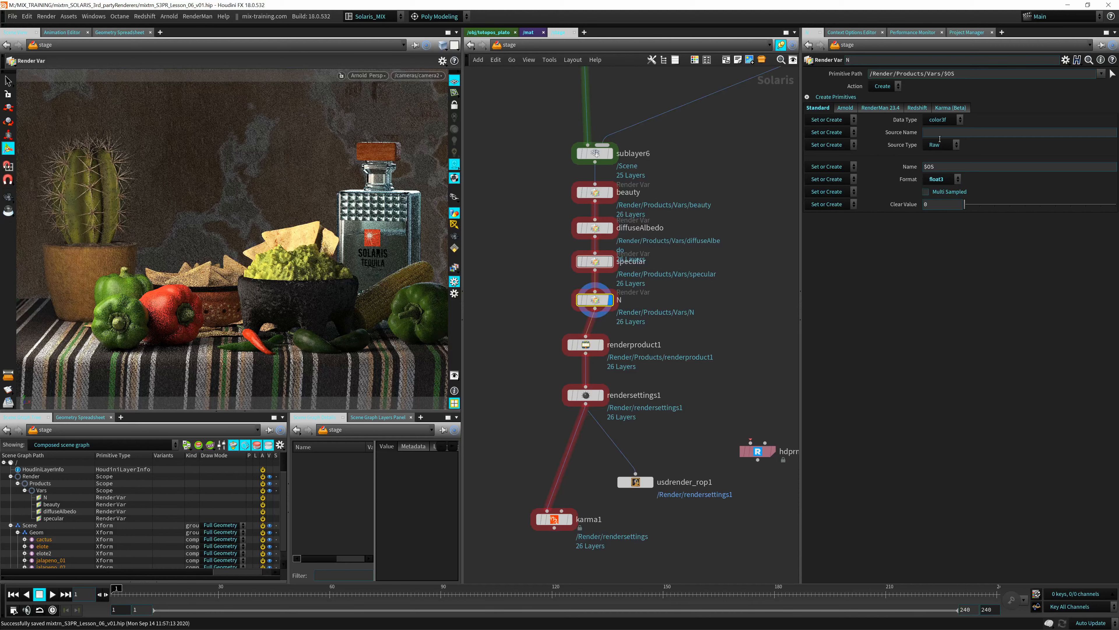
left_click(955, 136)
type("N")
key("Return")
Step: Select the rendersettings1 node and switch the viewport's render output to beauty
left_click(599, 395)
left_click(589, 397)
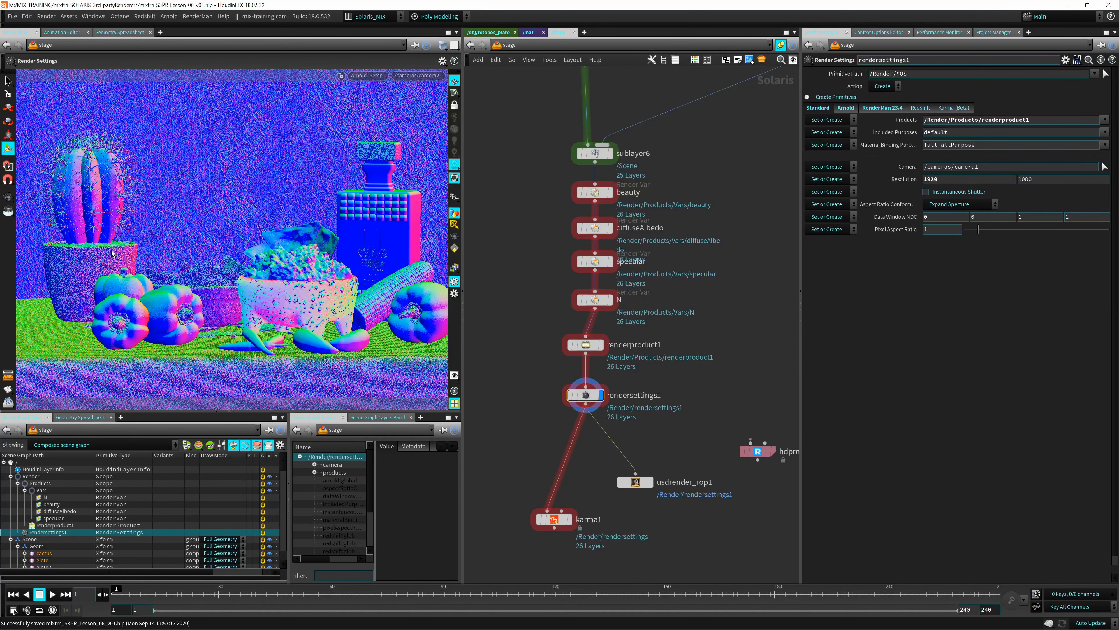
left_click(454, 268)
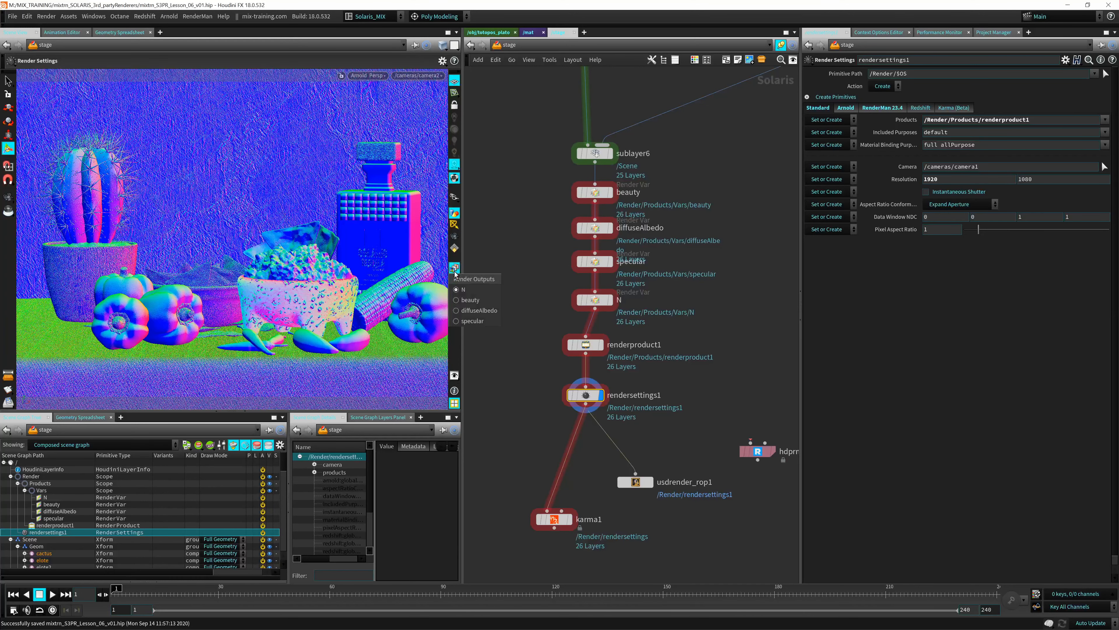
left_click(470, 300)
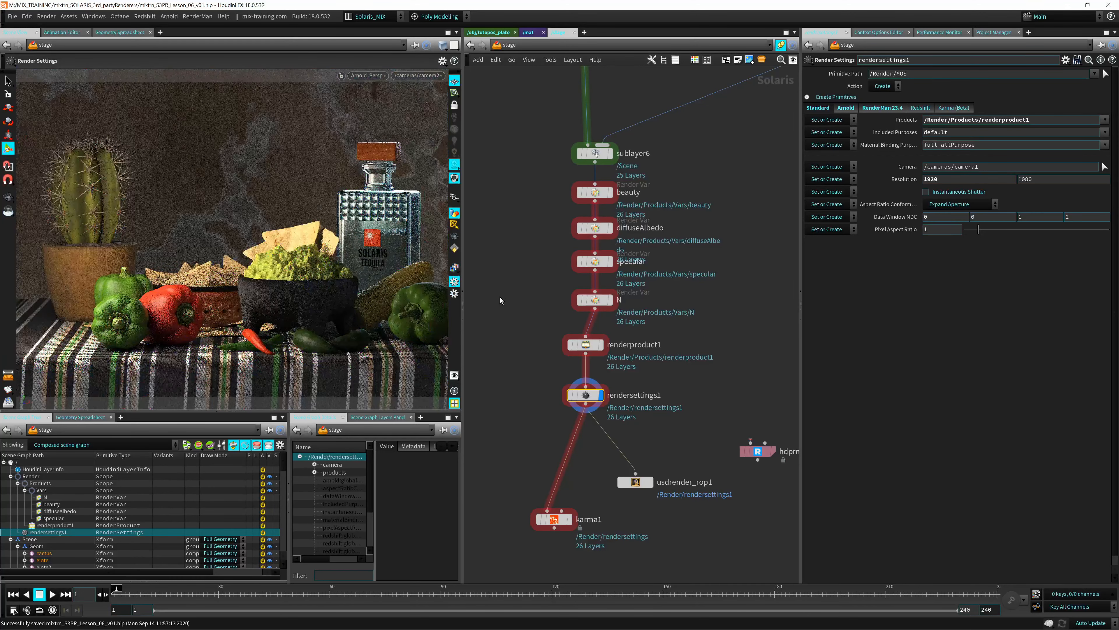
Step: Duplicate the N render var into the chain between N and renderproduct1, making room for it, and rename the copy Transmission
middle_click_drag(504, 327, 501, 227)
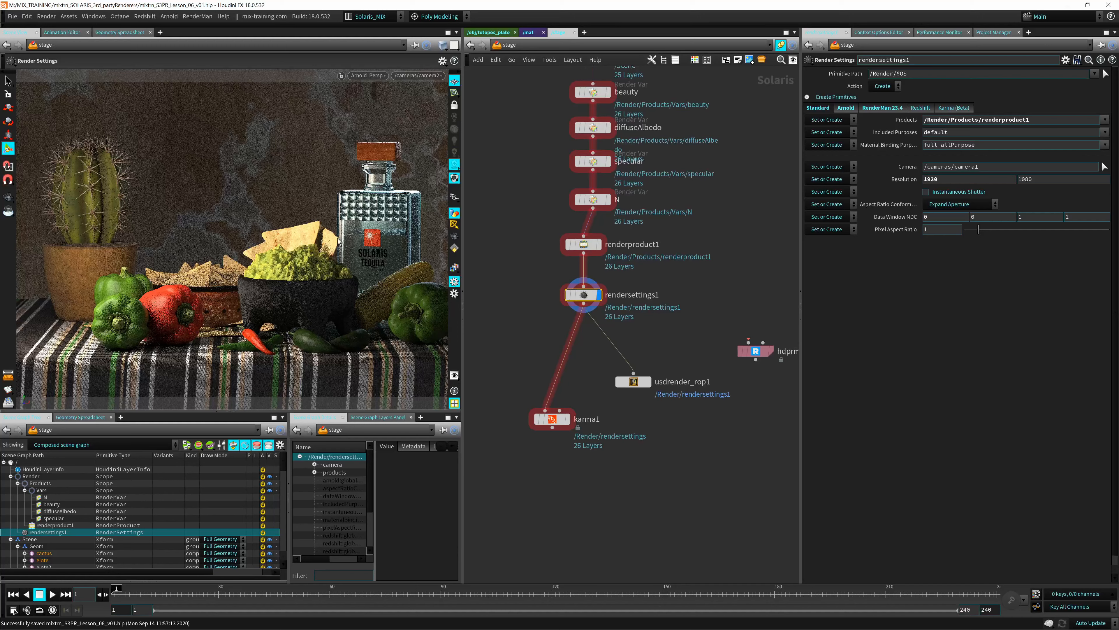
middle_click_drag(525, 230, 506, 261)
left_click_drag(503, 482, 676, 265)
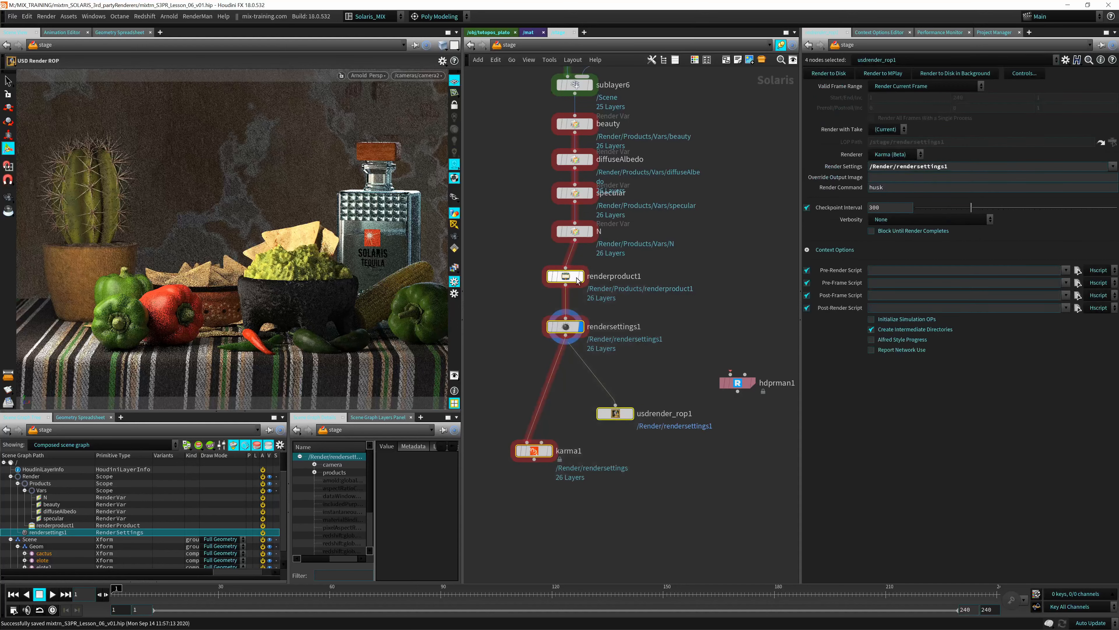
left_click_drag(577, 281, 578, 365)
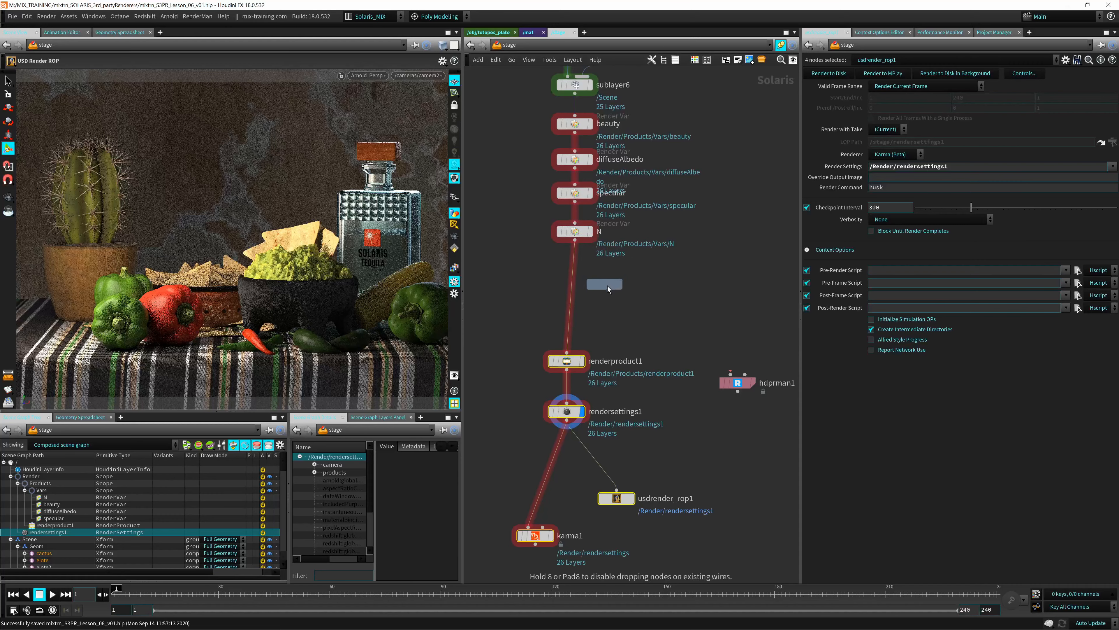
left_click(607, 289)
double_click(632, 281)
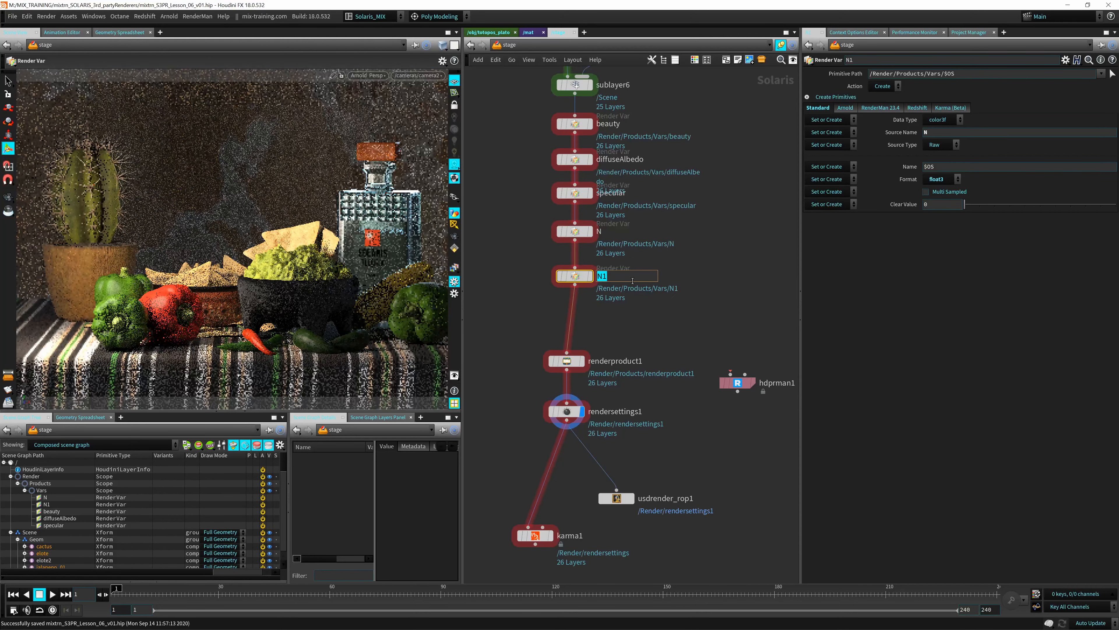
type("Trasnmission")
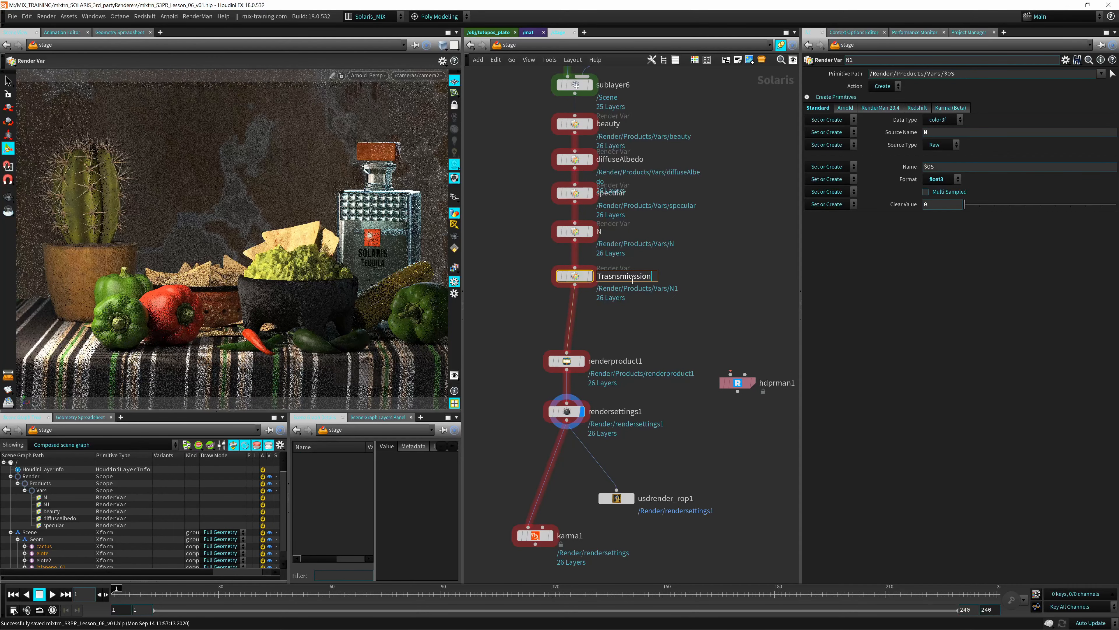
key("Return")
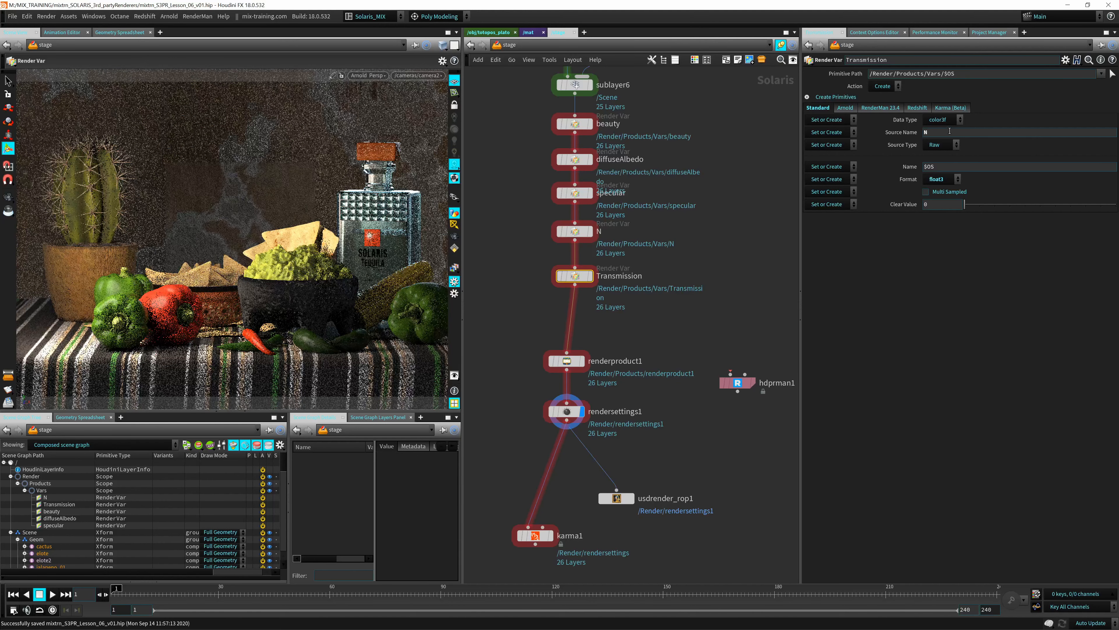
Step: Set the Transmission render var's source type to LPE, its source name to C<TS>.* and its format to color3f
left_click(940, 145)
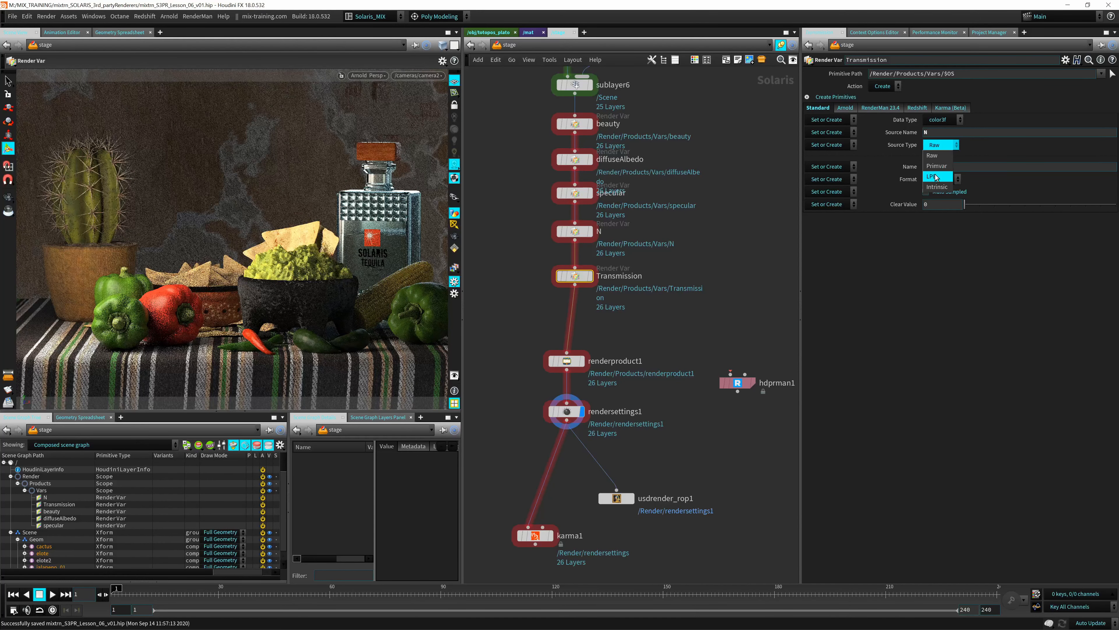
left_click(936, 178)
double_click(940, 137)
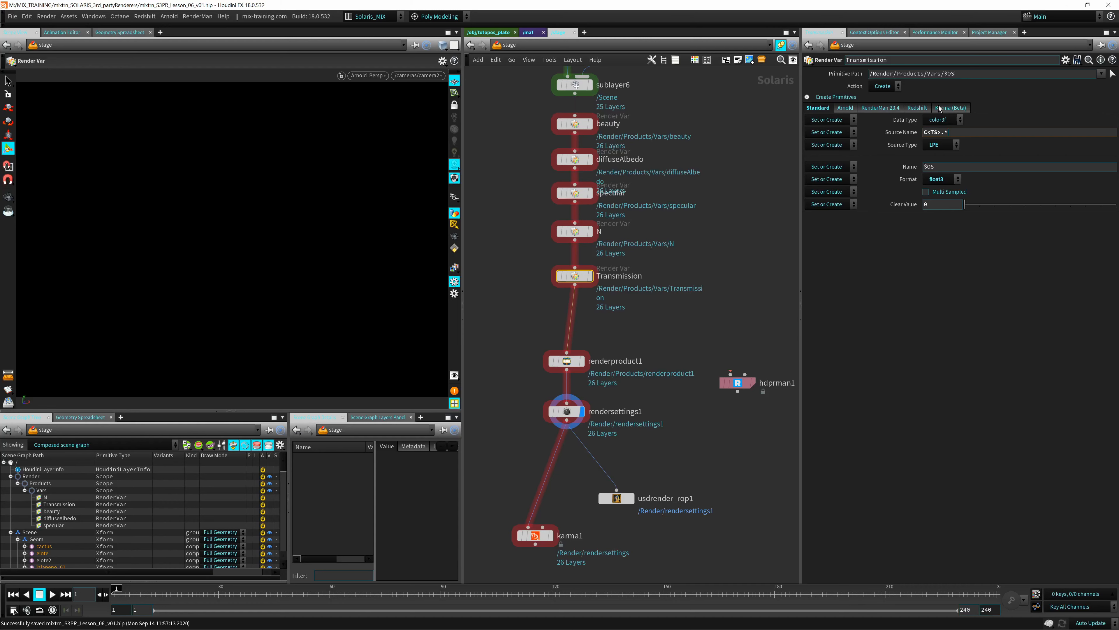
key("Return")
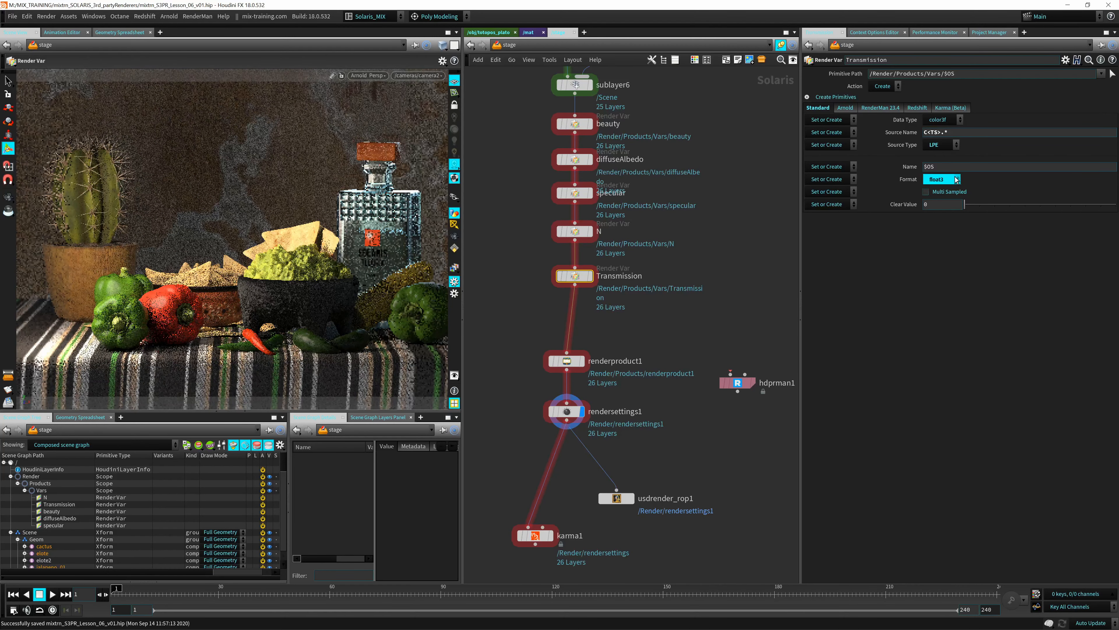
left_click(956, 178)
key("Escape")
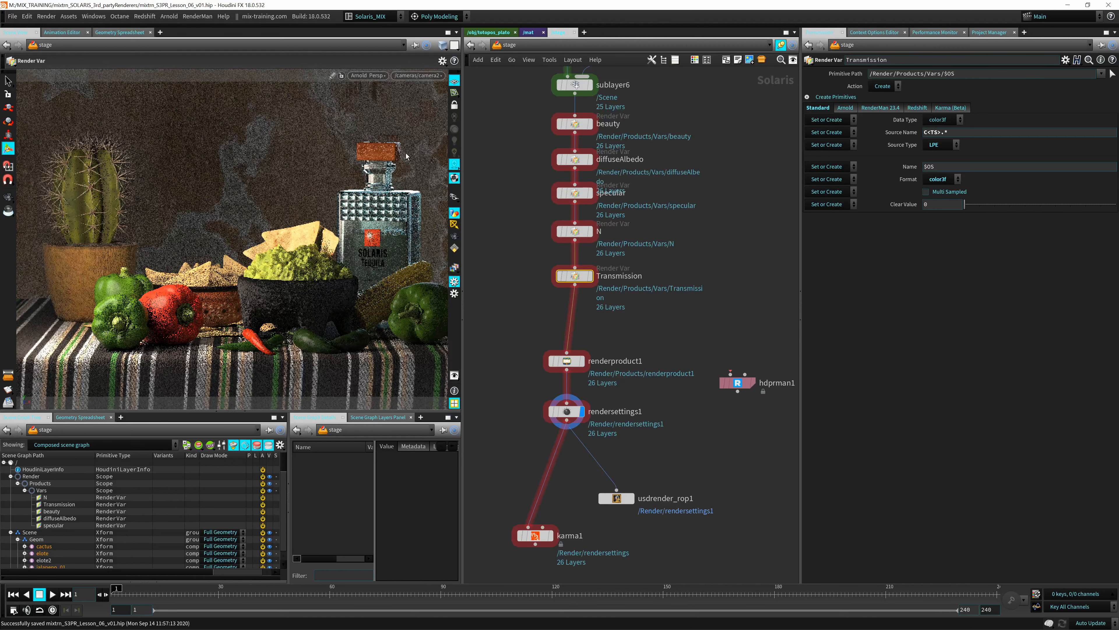
Step: Select rendersettings1 and compare the N and Transmission render outputs in the viewport, ending on Transmission
left_click(455, 267)
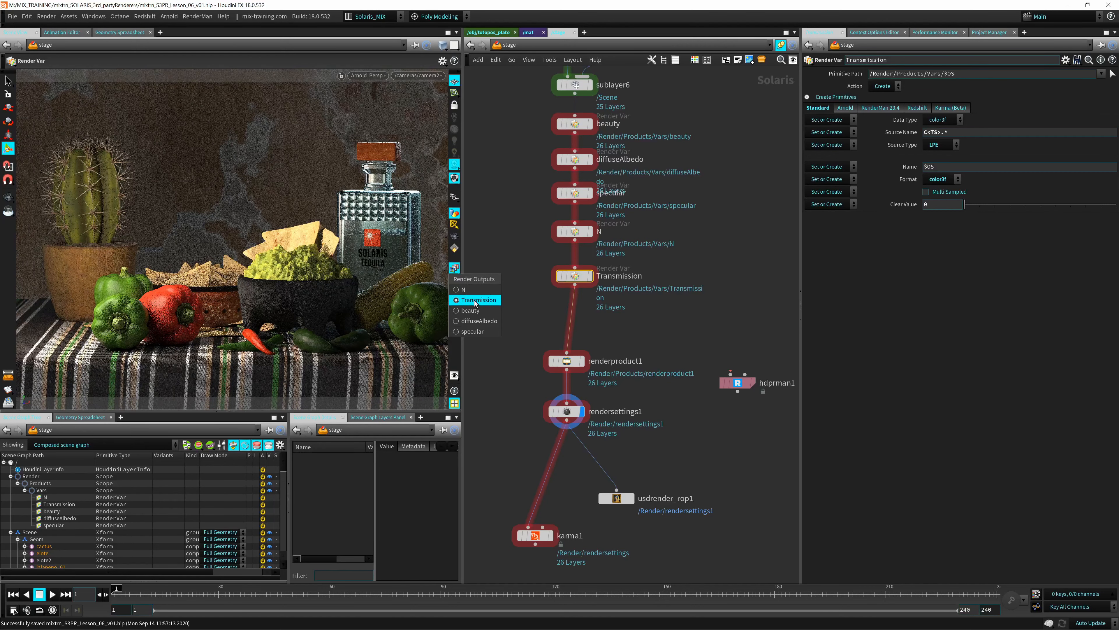
left_click(474, 301)
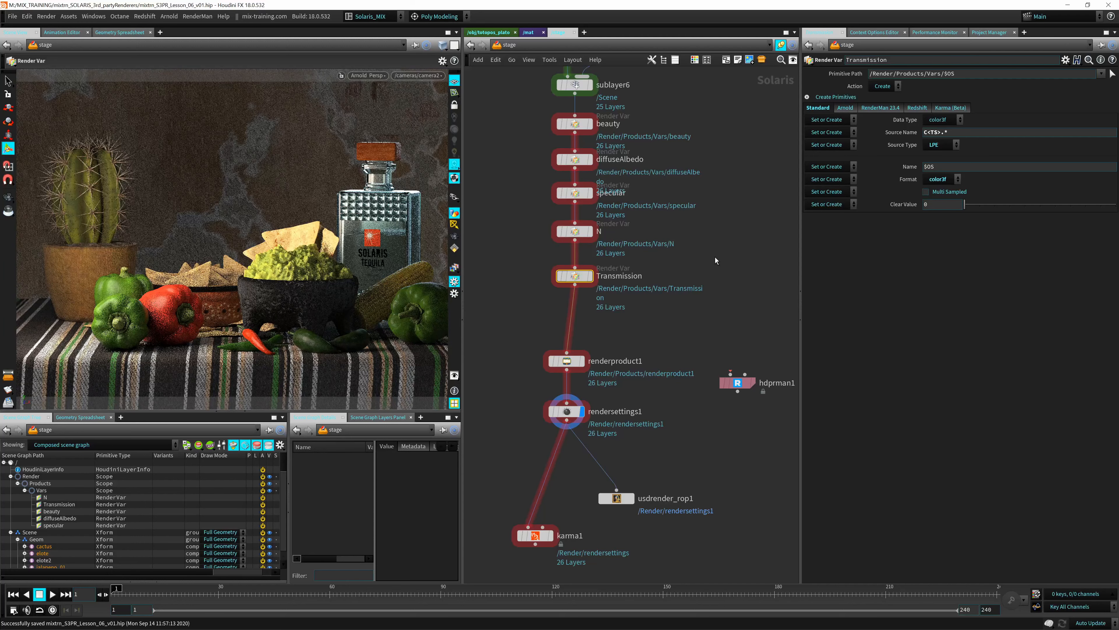
left_click(567, 411)
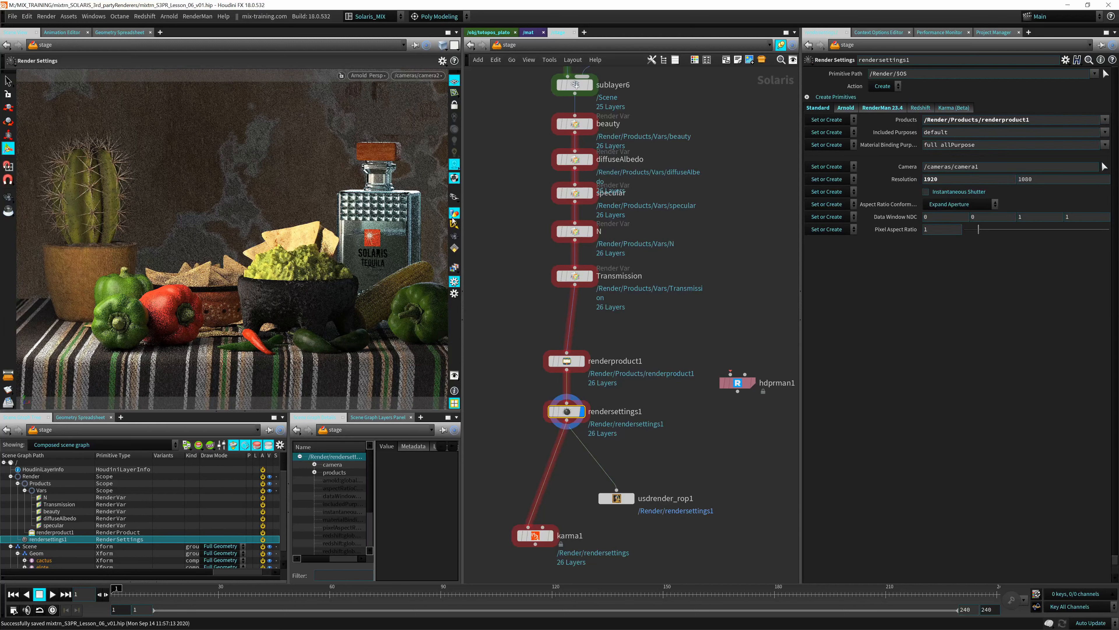
left_click(455, 267)
left_click(464, 290)
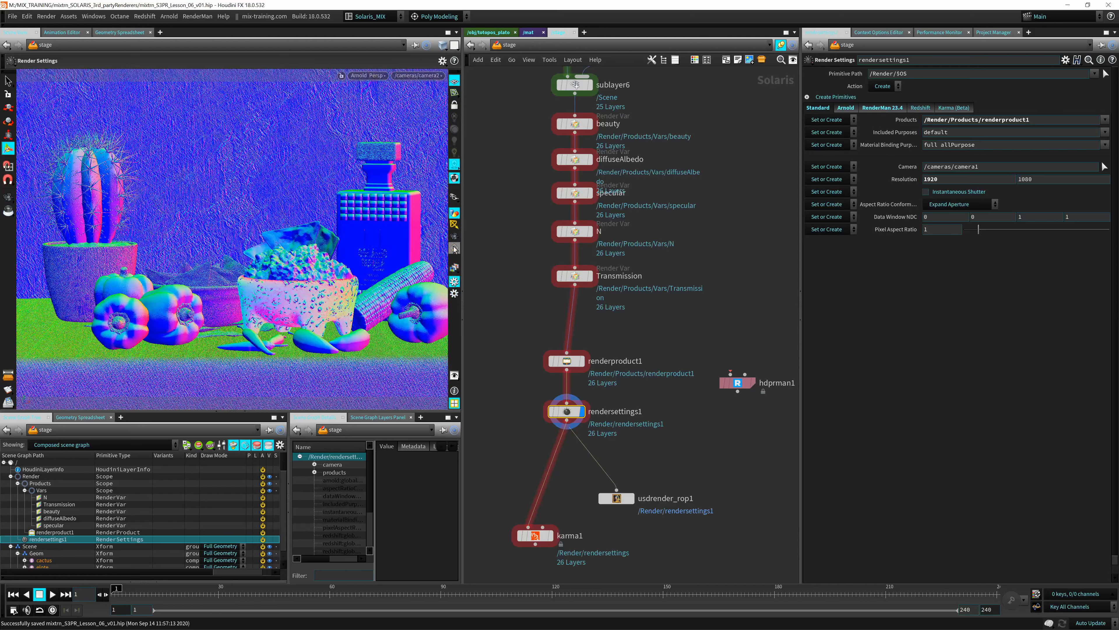
left_click(455, 267)
left_click(467, 300)
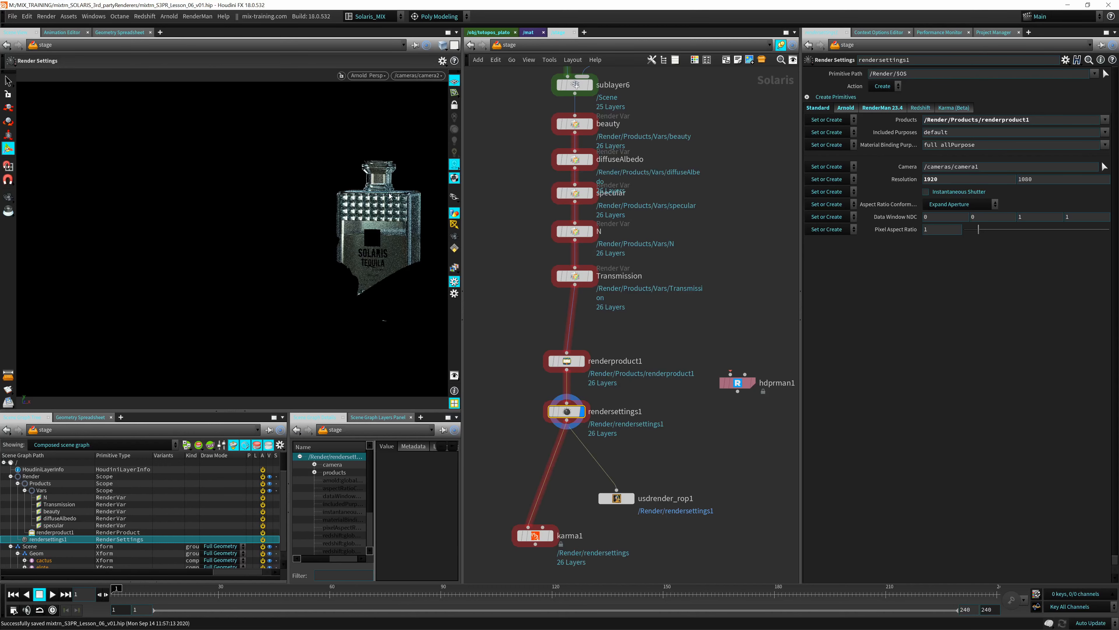
Step: Move renderproduct1 and the nodes below it up so they sit closely beneath the Transmission render var
middle_click_drag(582, 310, 614, 191)
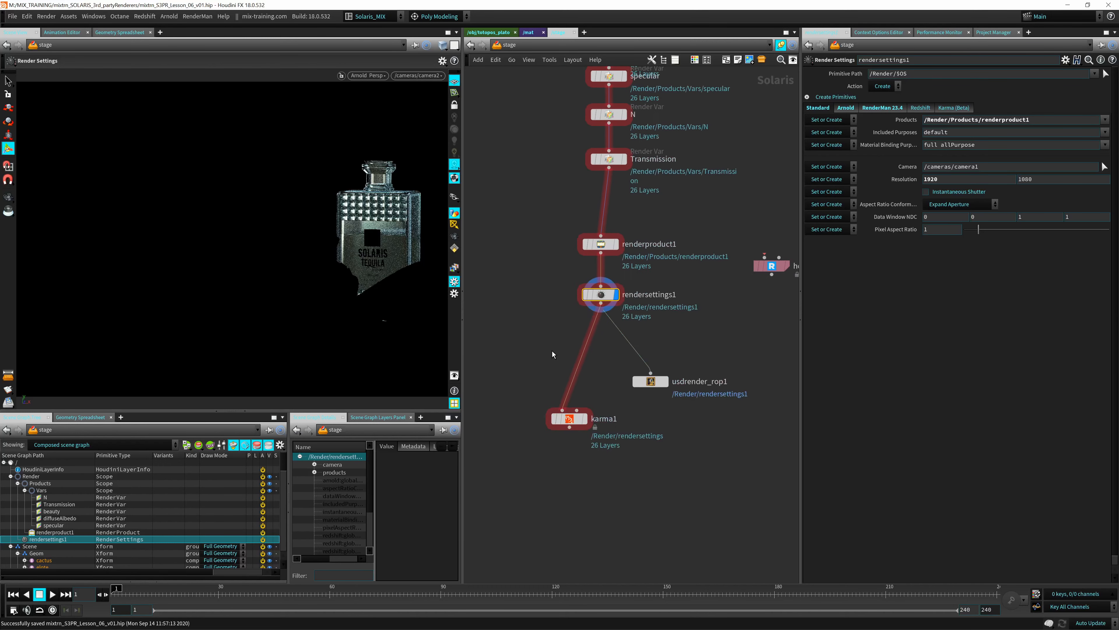
left_click_drag(502, 467, 713, 213)
left_click_drag(603, 245, 612, 206)
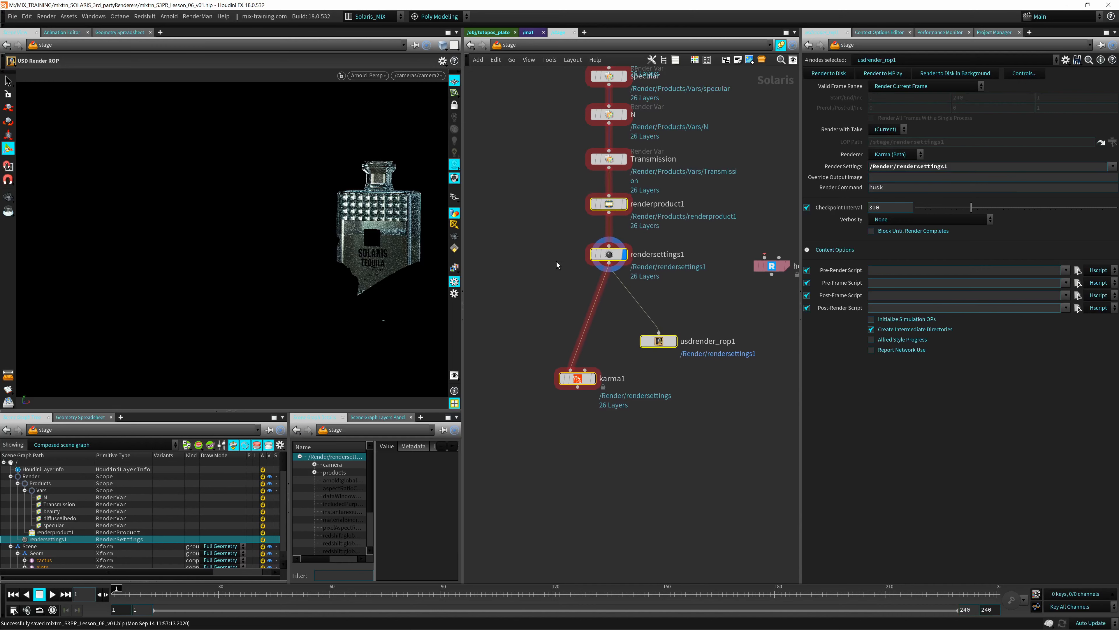
Step: Move the USD Render ROP to the side of the node chain and rename it usdrender_ARNOLD_OUT
left_click(660, 355)
left_click_drag(660, 343, 503, 324)
middle_click_drag(508, 366, 581, 345)
left_click(575, 293)
key("Escape")
left_click_drag(580, 302, 668, 292)
left_click(612, 300)
type("_ARNOLD_O")
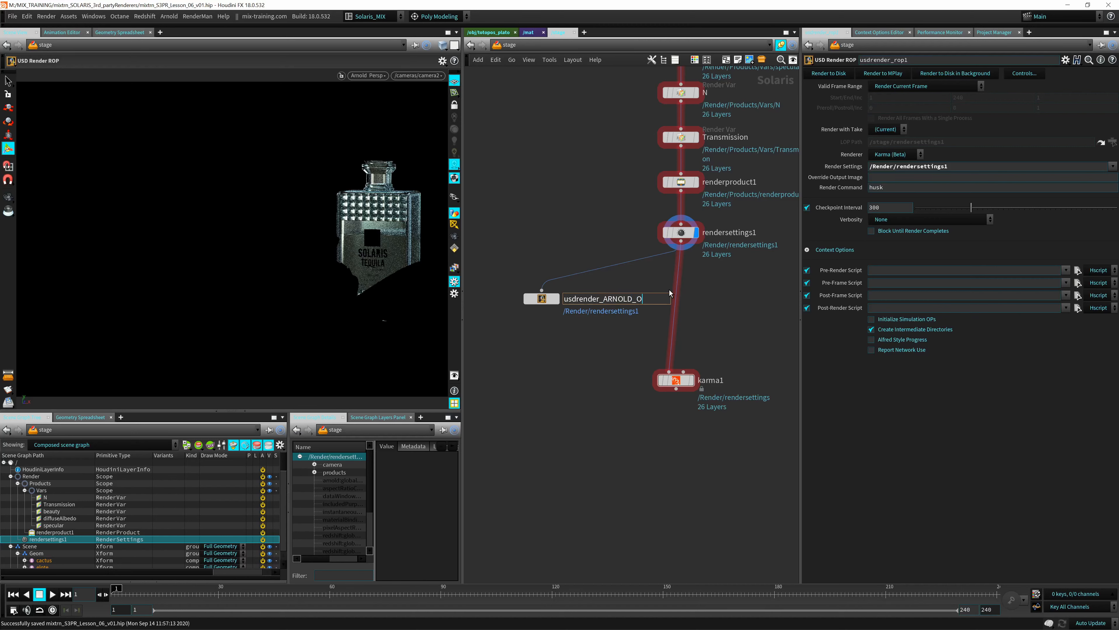
type("UT")
key("Return")
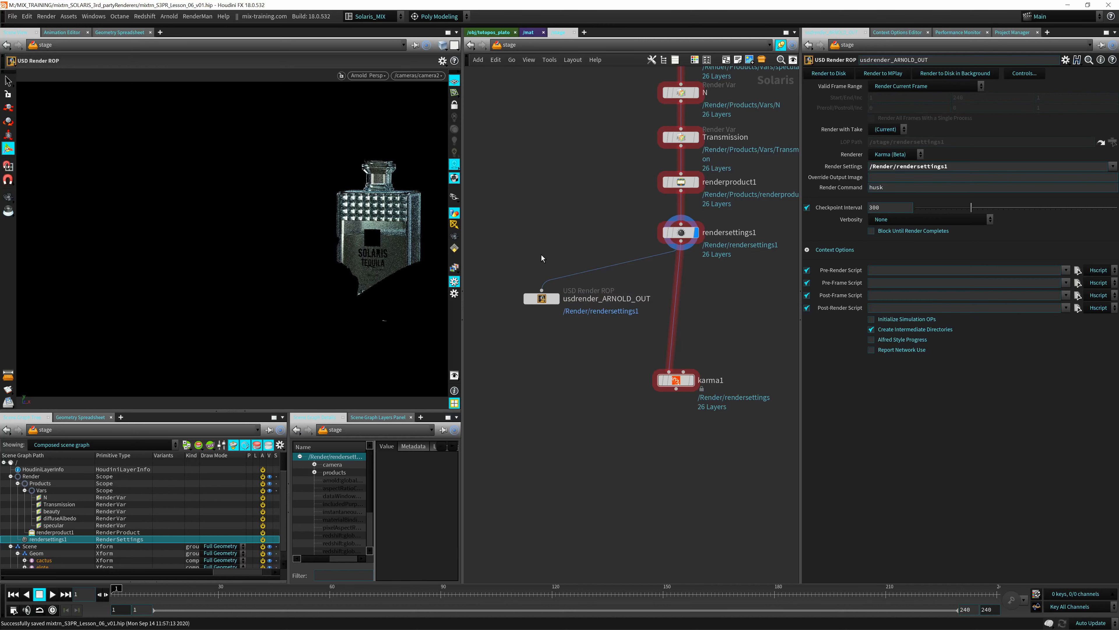
Step: Set the renderer of the usdrender_ARNOLD_OUT node to Arnold
left_click_drag(545, 306, 544, 310)
left_click(894, 154)
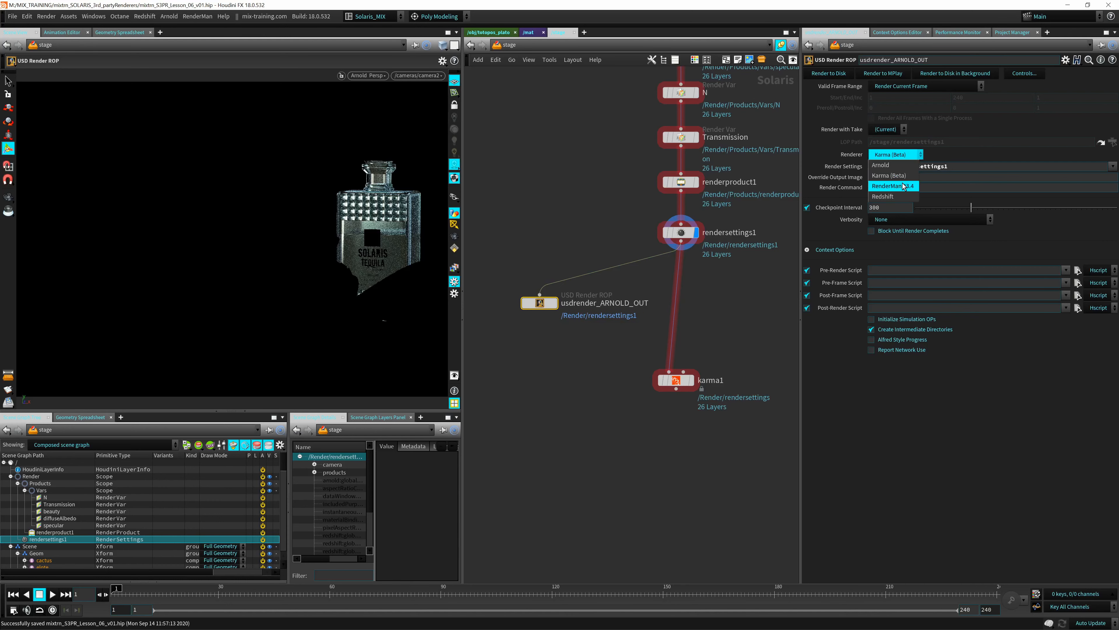
left_click(883, 165)
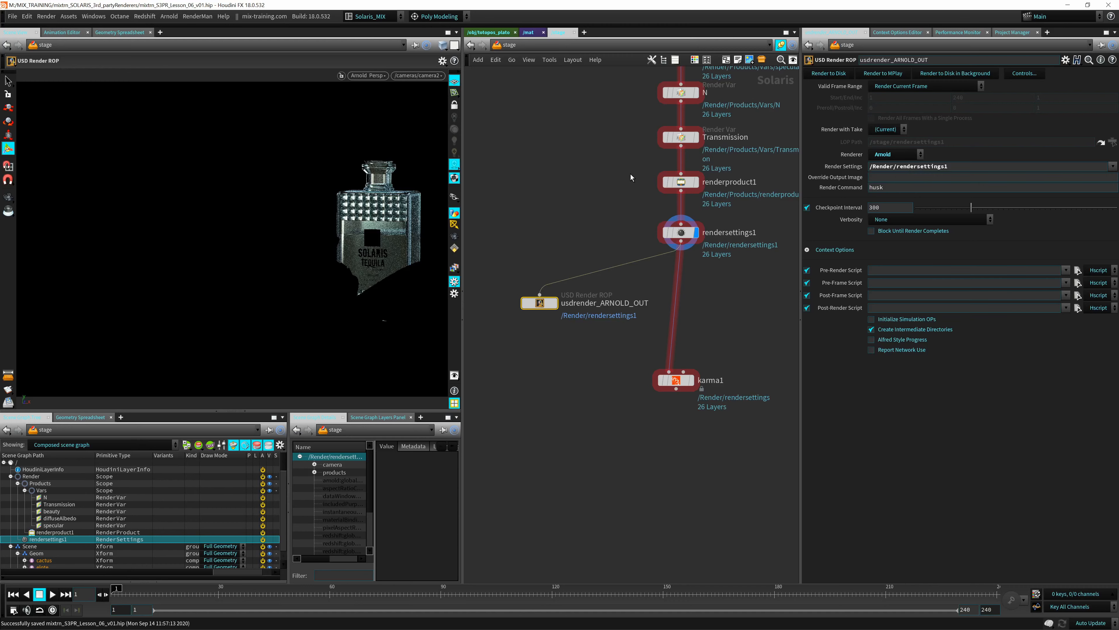
Step: Review the rendersettings1 parameters, the ROP's Override Output Image field and the chain of render var nodes
left_click(681, 232)
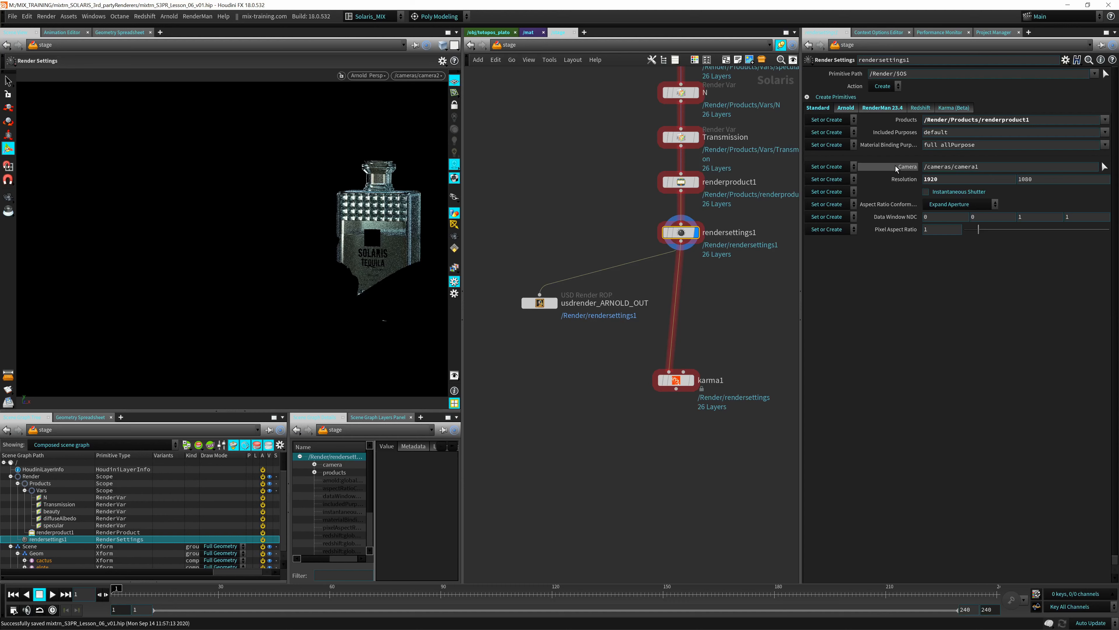
left_click(539, 303)
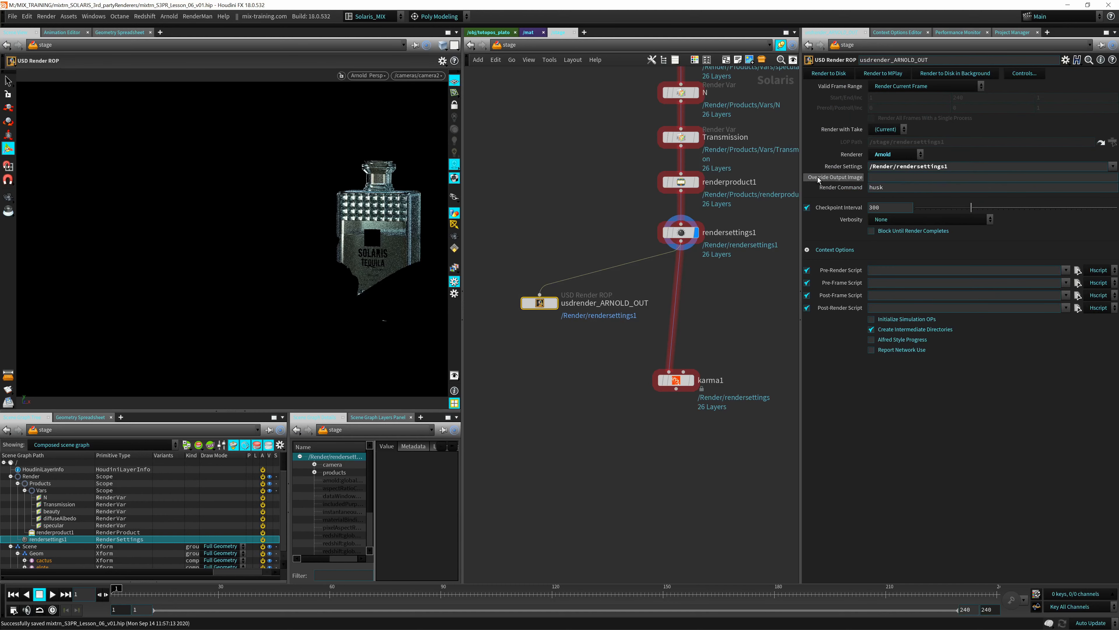
left_click(898, 178)
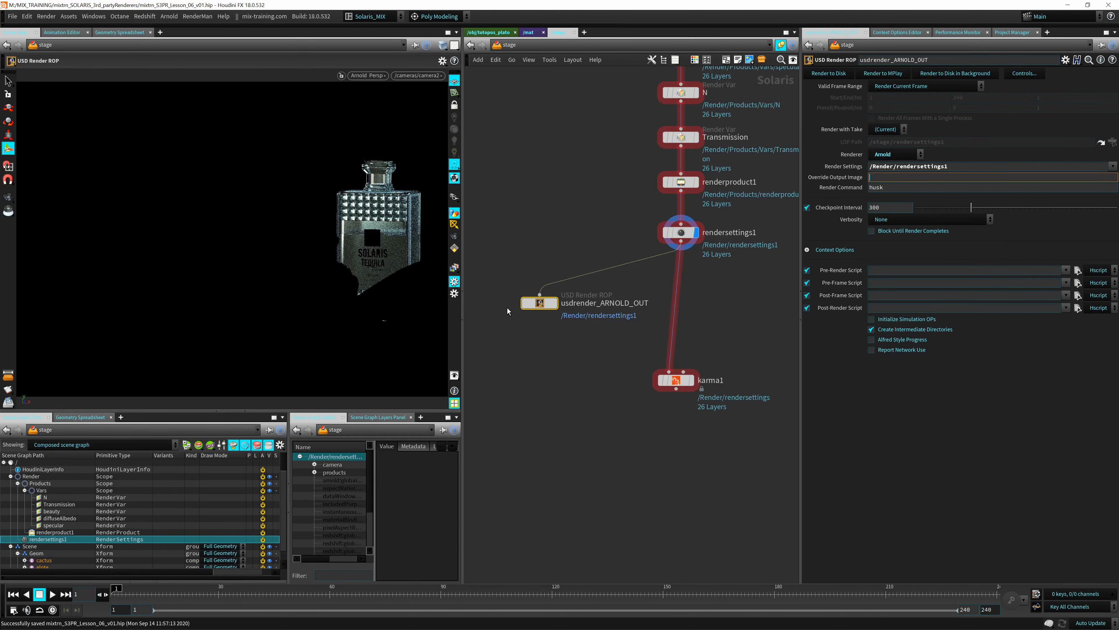
left_click_drag(524, 259, 535, 336)
middle_click_drag(616, 135, 524, 306)
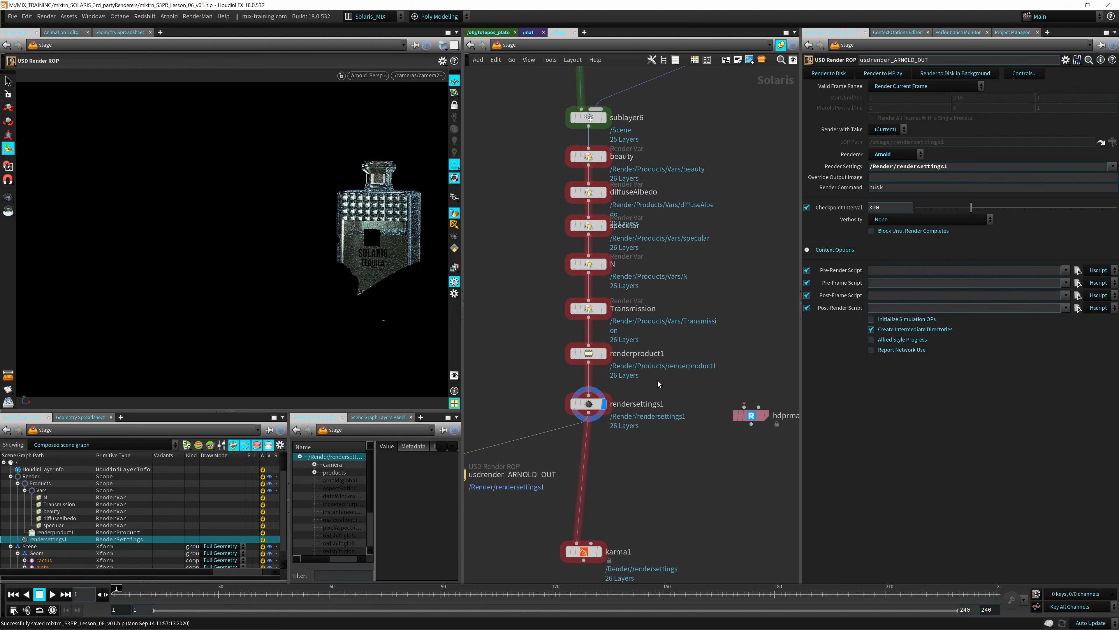
middle_click_drag(655, 411, 660, 351)
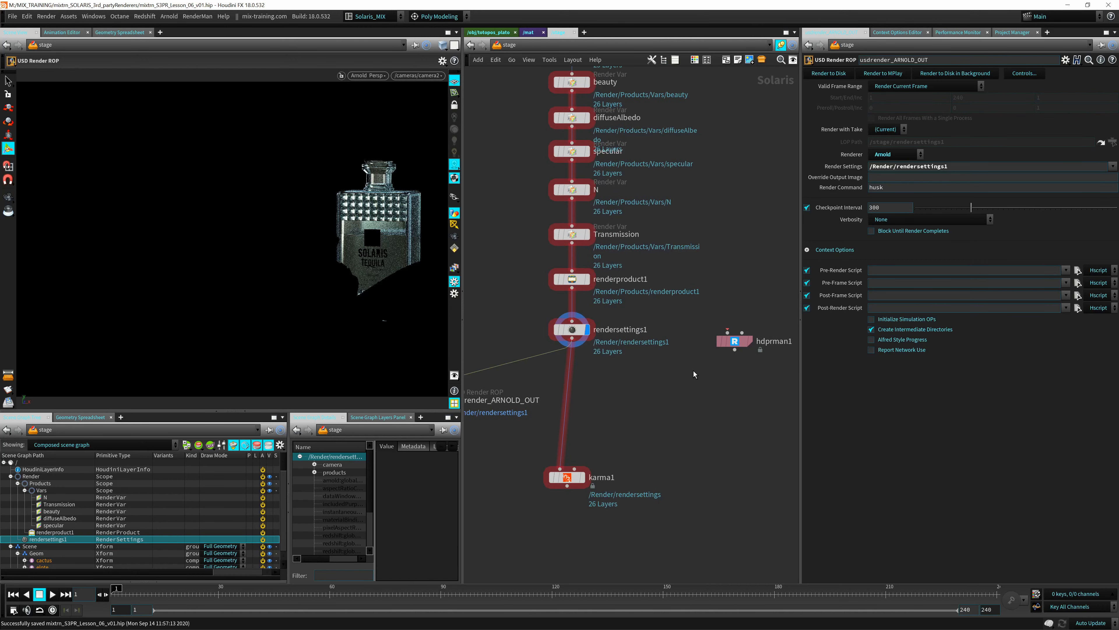
middle_click_drag(709, 365, 706, 301)
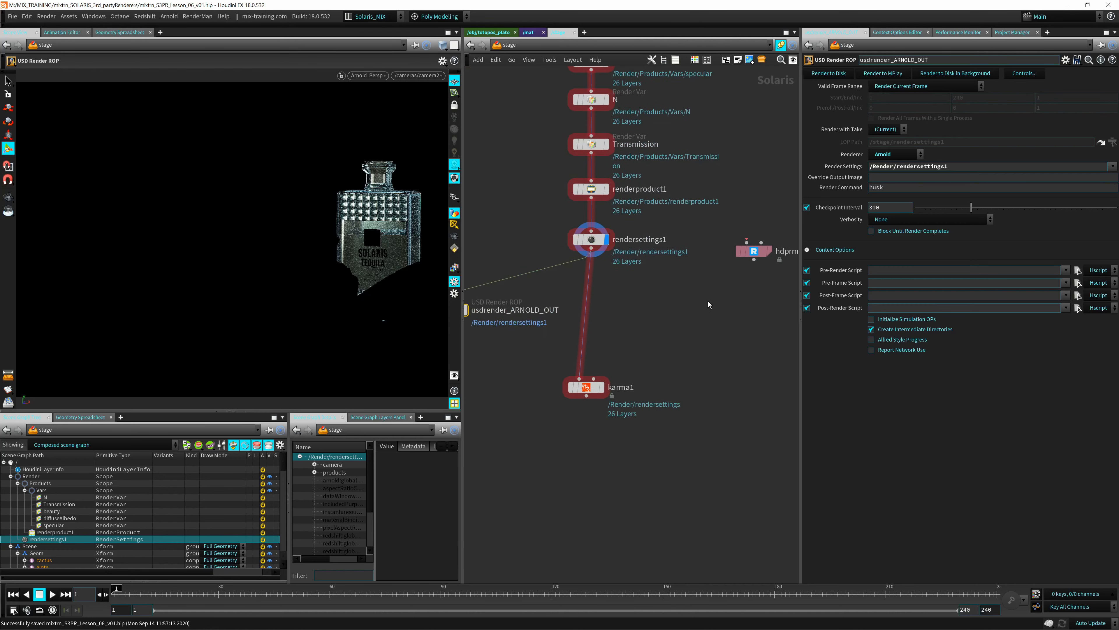
Step: Move the karma1 and hdprman1 nodes away from the main chain, to the side opposite the Arnold ROP
middle_click_drag(620, 369, 587, 388)
left_click_drag(556, 406, 749, 373)
middle_click_drag(610, 339, 548, 403)
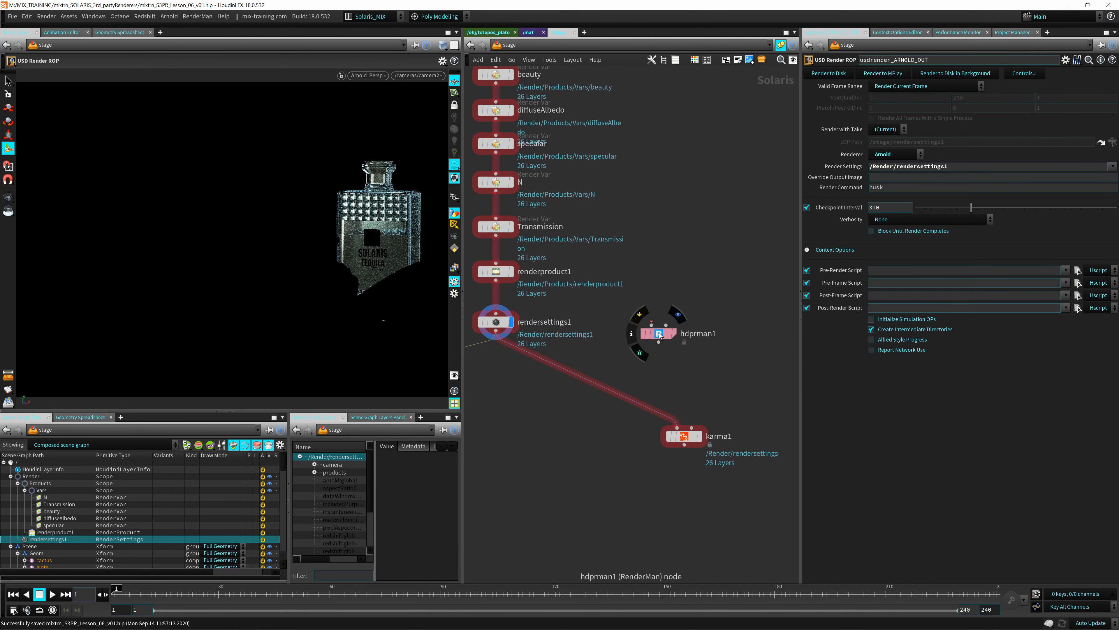
left_click_drag(658, 334, 724, 328)
middle_click_drag(663, 368, 641, 423)
scroll(657, 305, "down", 3)
middle_click_drag(576, 373, 531, 319)
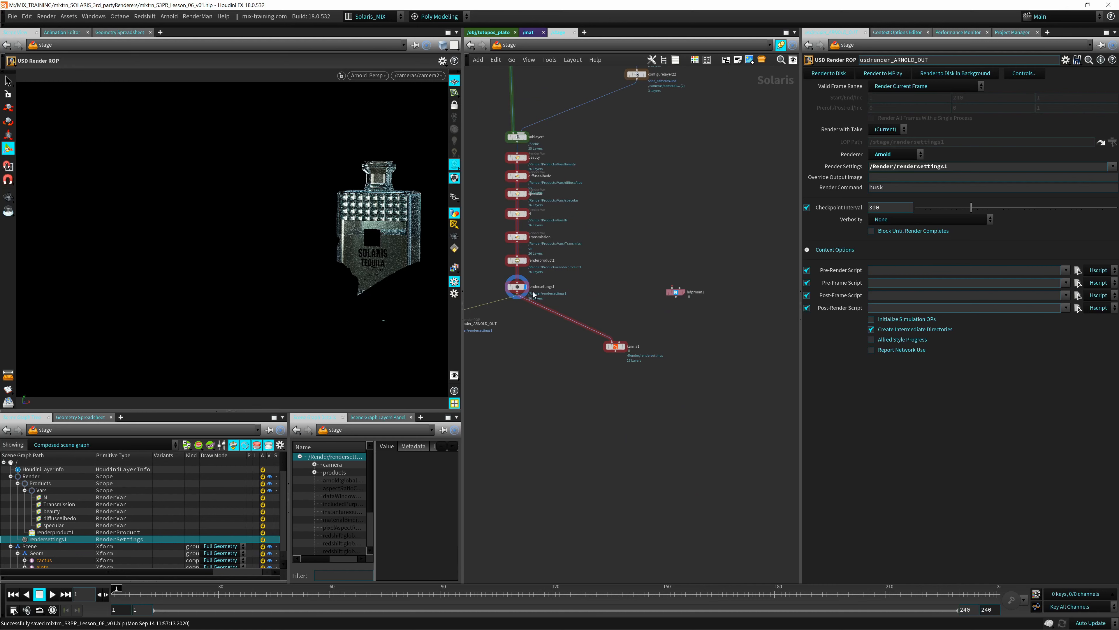
middle_click_drag(591, 292, 594, 256)
left_click_drag(616, 309, 630, 304)
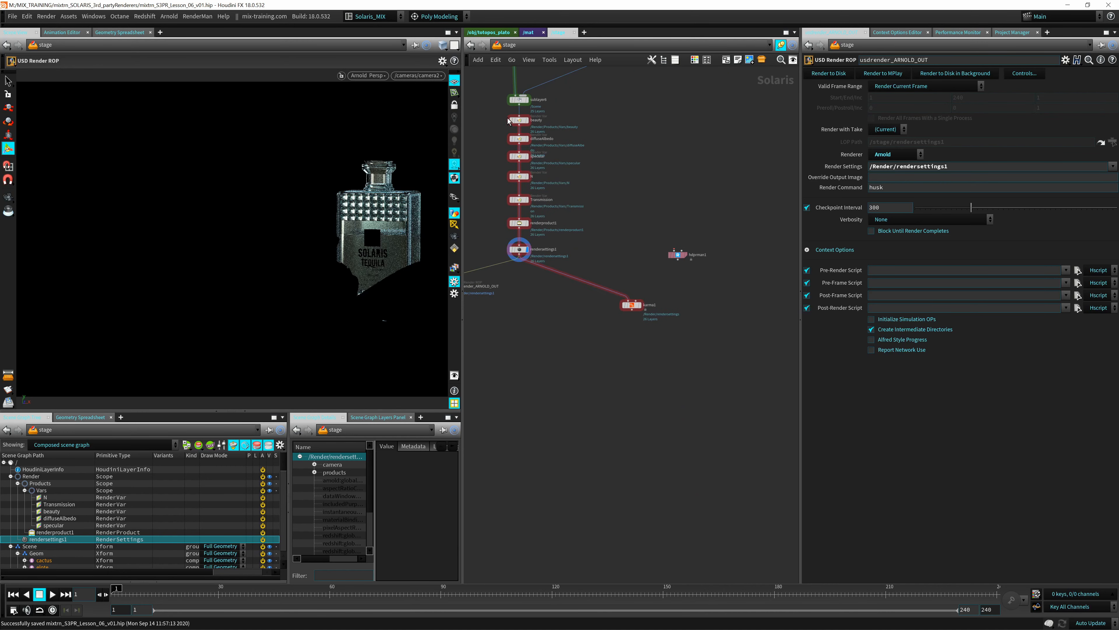
Step: Connect karma1 directly to the sublayer node above the beauty render var and move the render var chain away from it
left_click(520, 105)
left_click(631, 308)
left_click_drag(630, 308, 642, 290)
middle_click_drag(530, 282, 565, 320)
left_click_drag(528, 321, 478, 156)
middle_click_drag(666, 285, 616, 266)
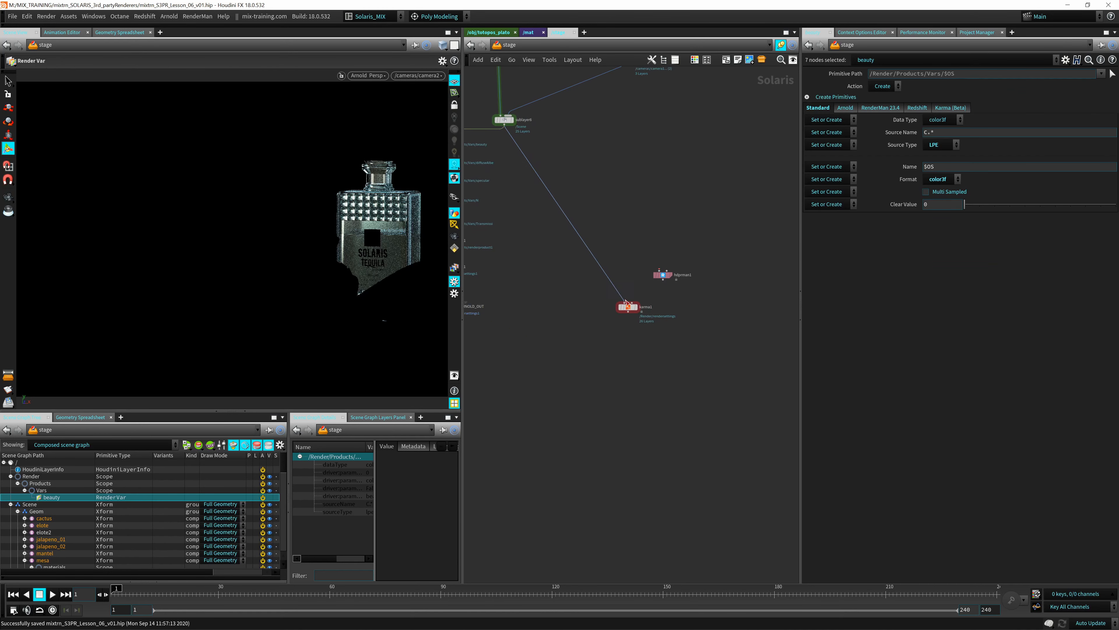
Step: Switch the viewport renderer to Karma and display the karma1 node
left_click(623, 304)
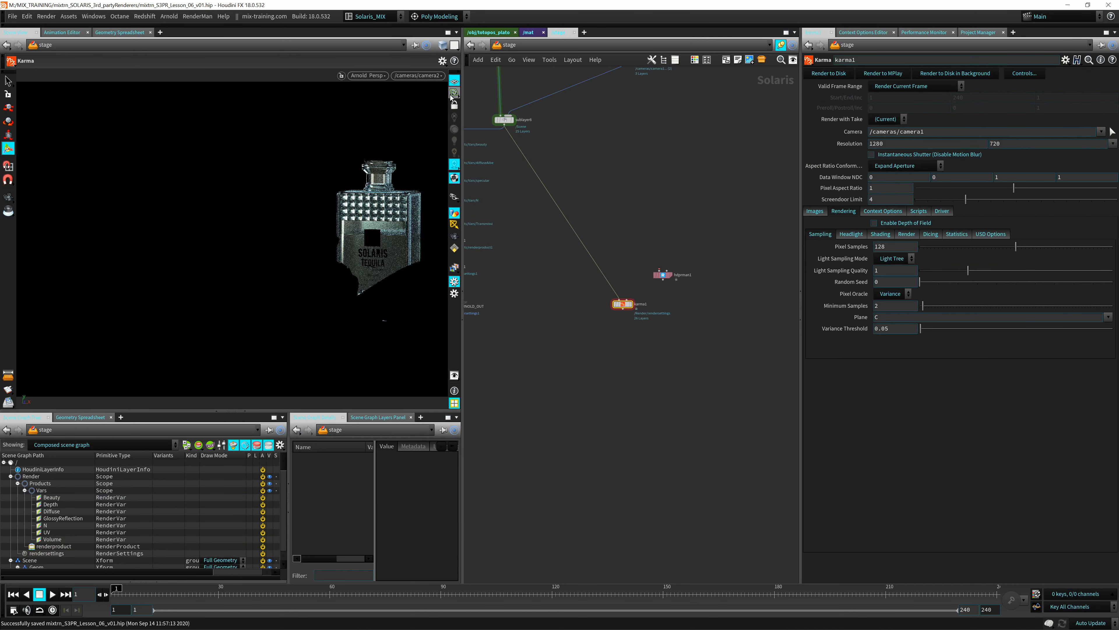
left_click(368, 75)
left_click(379, 103)
left_click(629, 304)
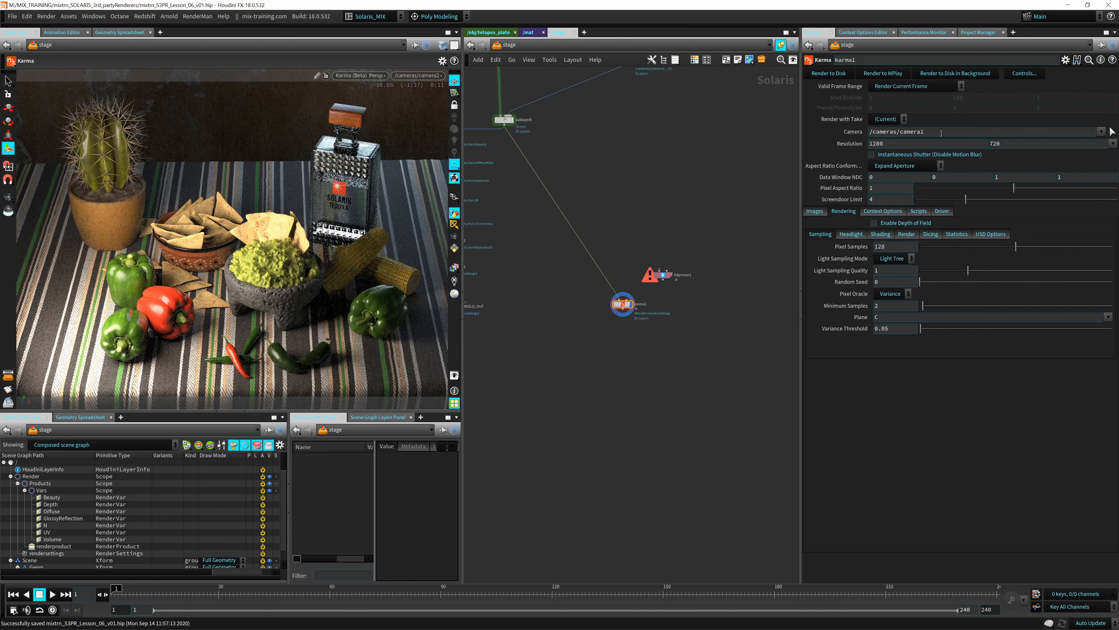
scroll(619, 326, "up", 5)
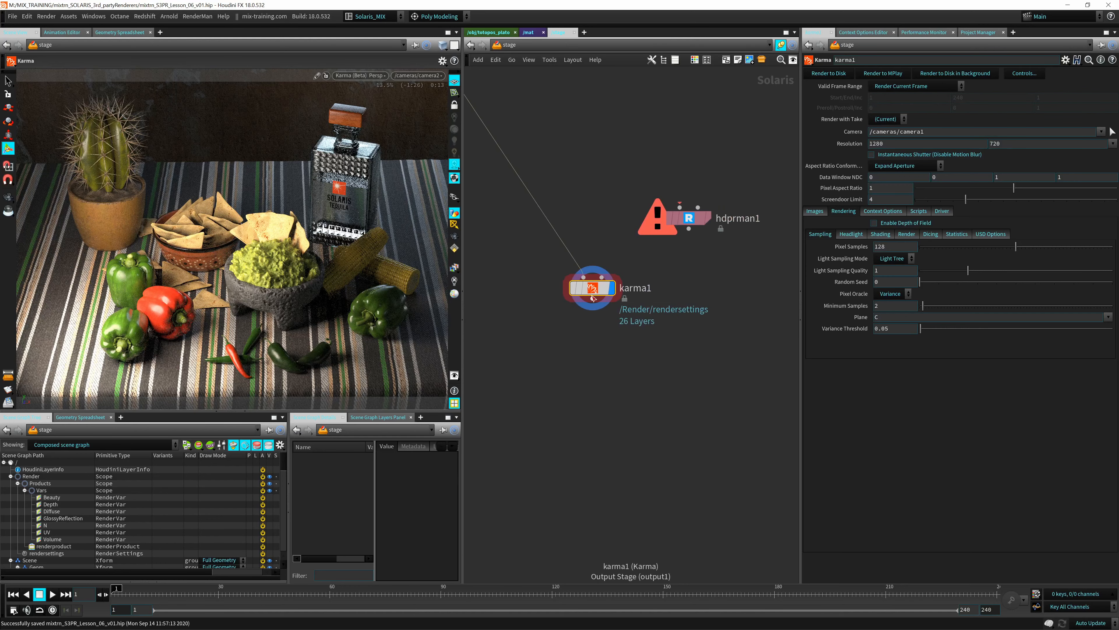
Step: Review the available render outputs and the enabled LPE and Ray render vars in karma1's Images settings, moving the node slightly aside
left_click(454, 268)
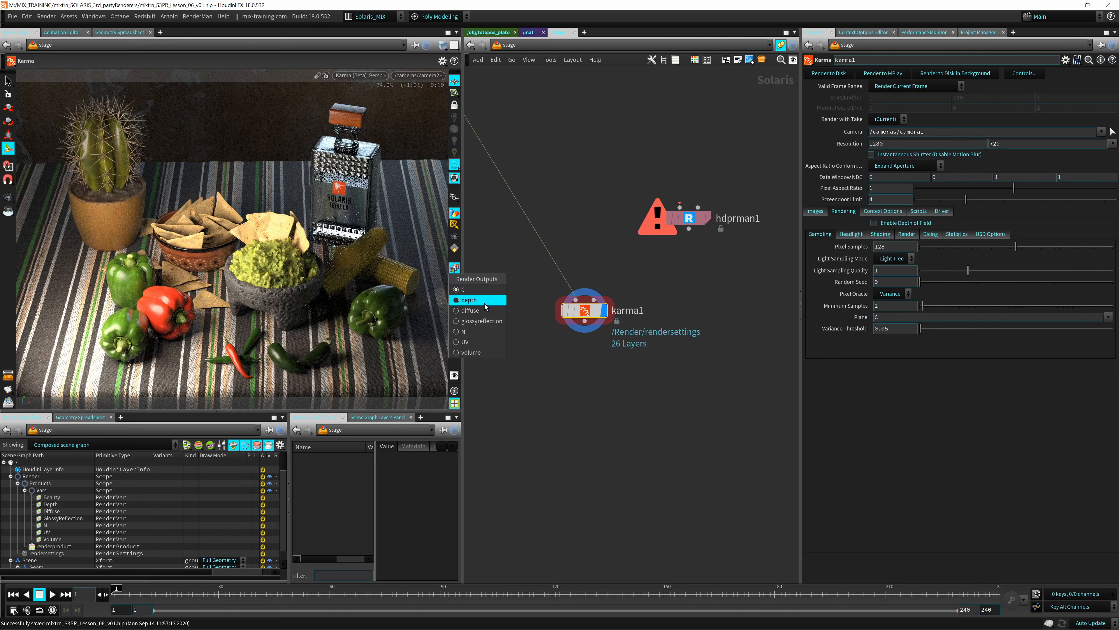
left_click(615, 290)
middle_click_drag(609, 376, 646, 340)
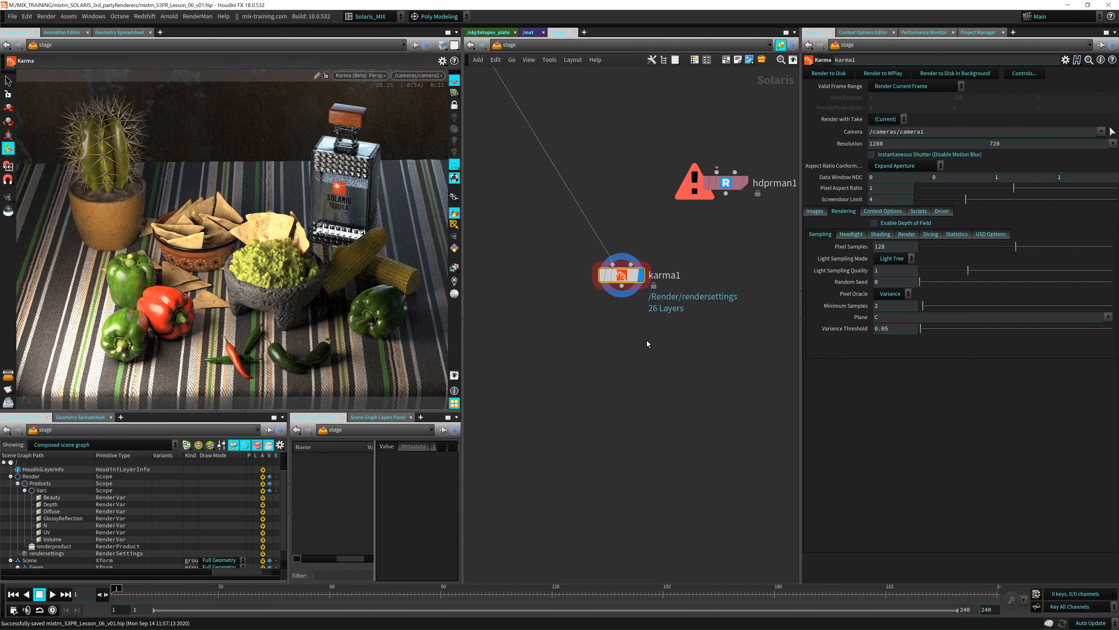
left_click_drag(642, 286, 674, 292)
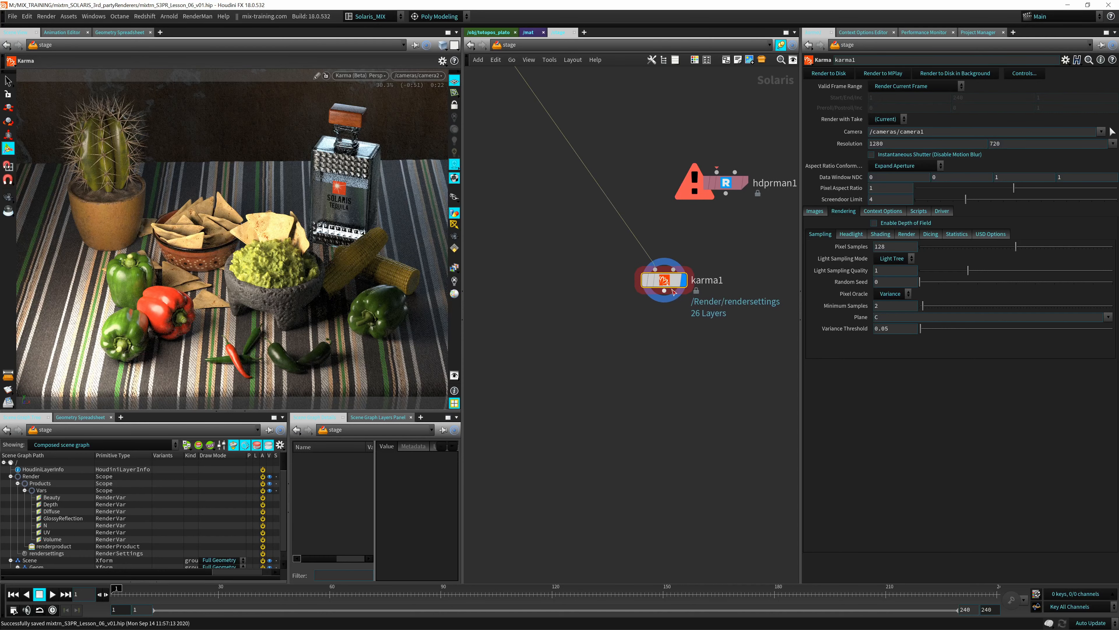
left_click(823, 212)
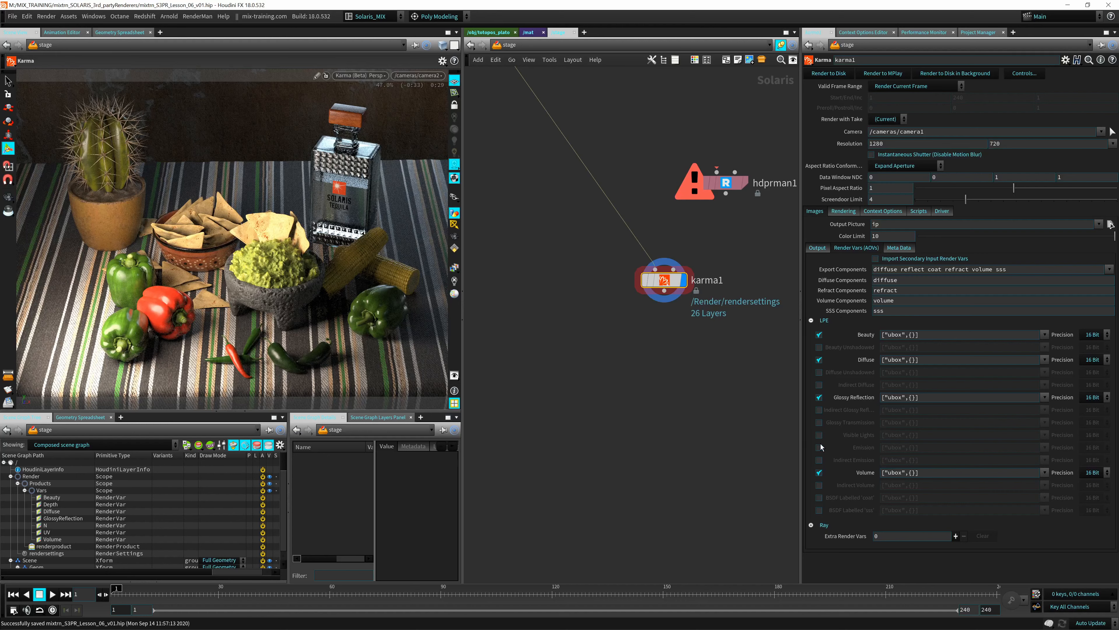
left_click(812, 524)
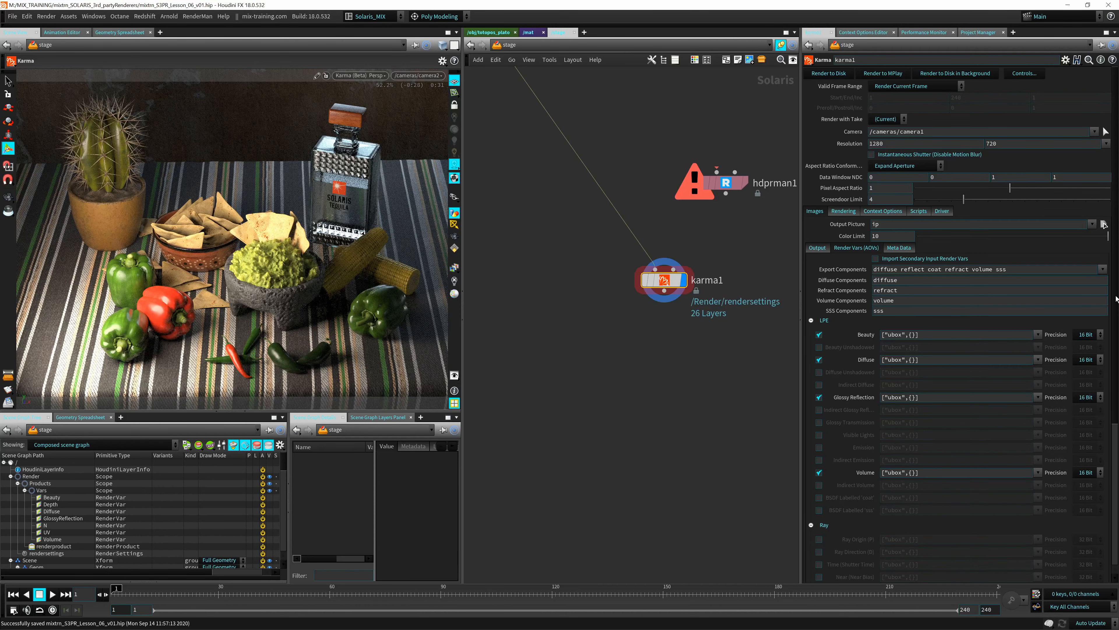
left_click_drag(1116, 299, 1117, 480)
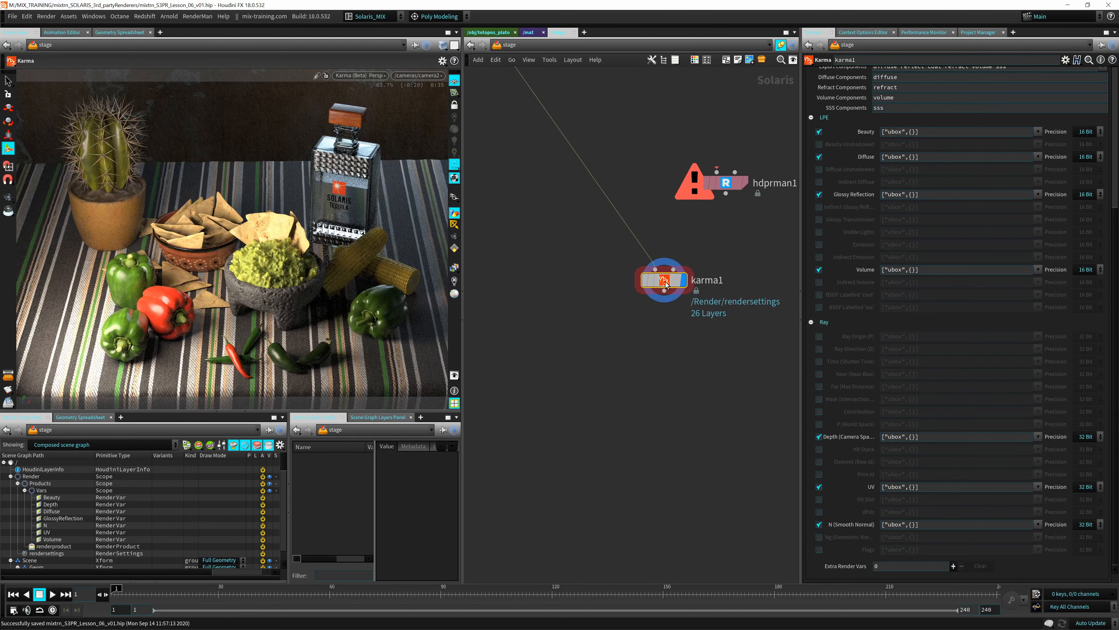
left_click_drag(665, 281, 676, 304)
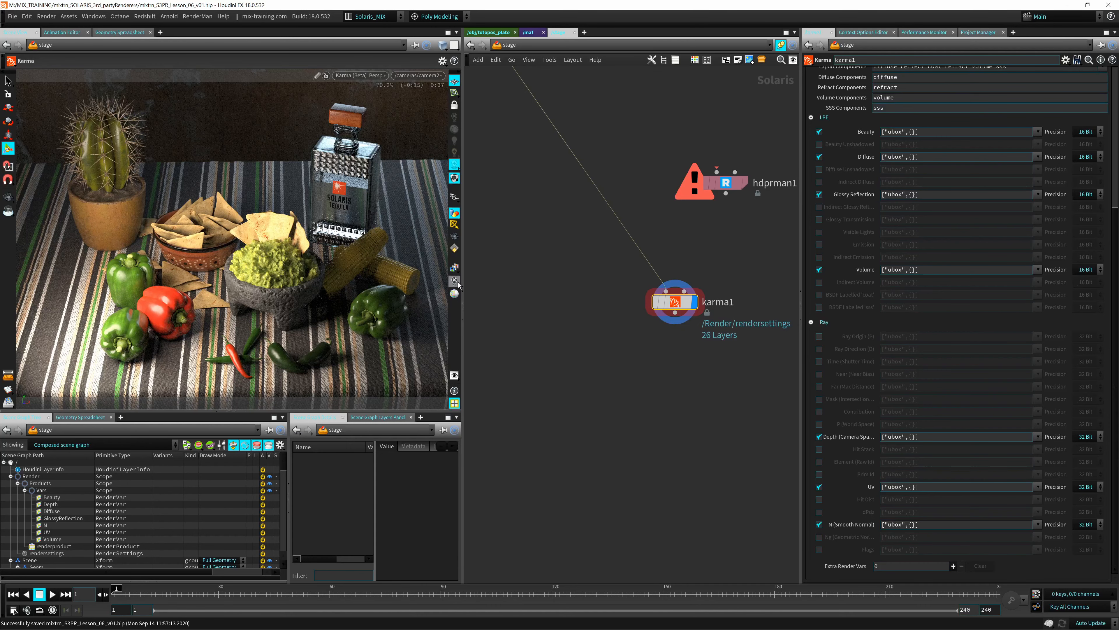
Step: View the depth, diffuse, glossyreflection, N and UV render outputs of karma1 in the viewport
left_click(454, 267)
left_click(469, 301)
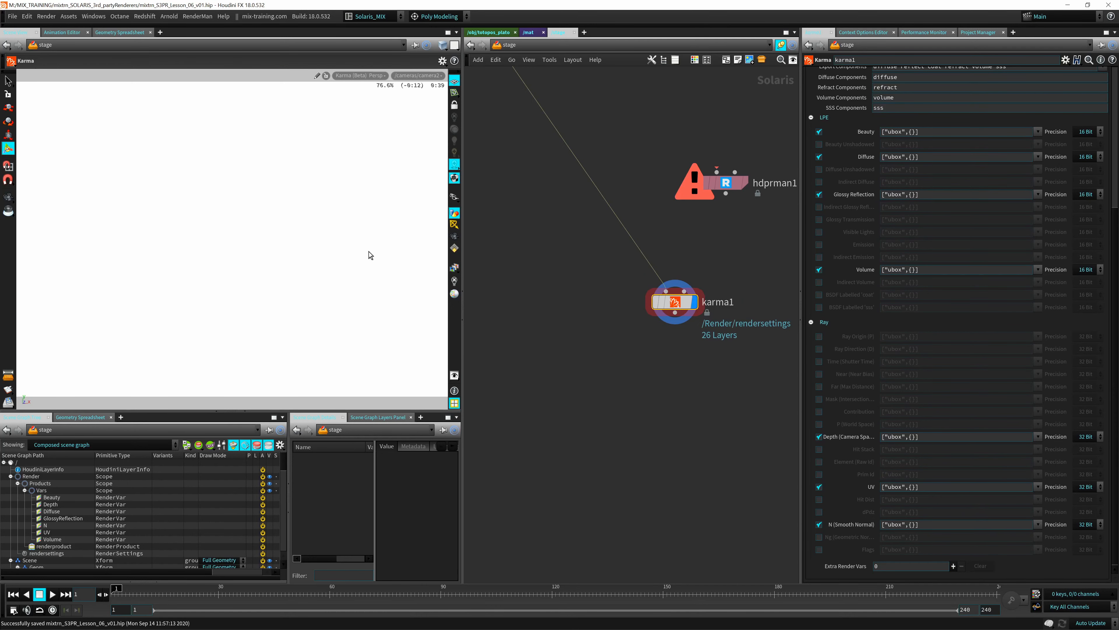
left_click(454, 267)
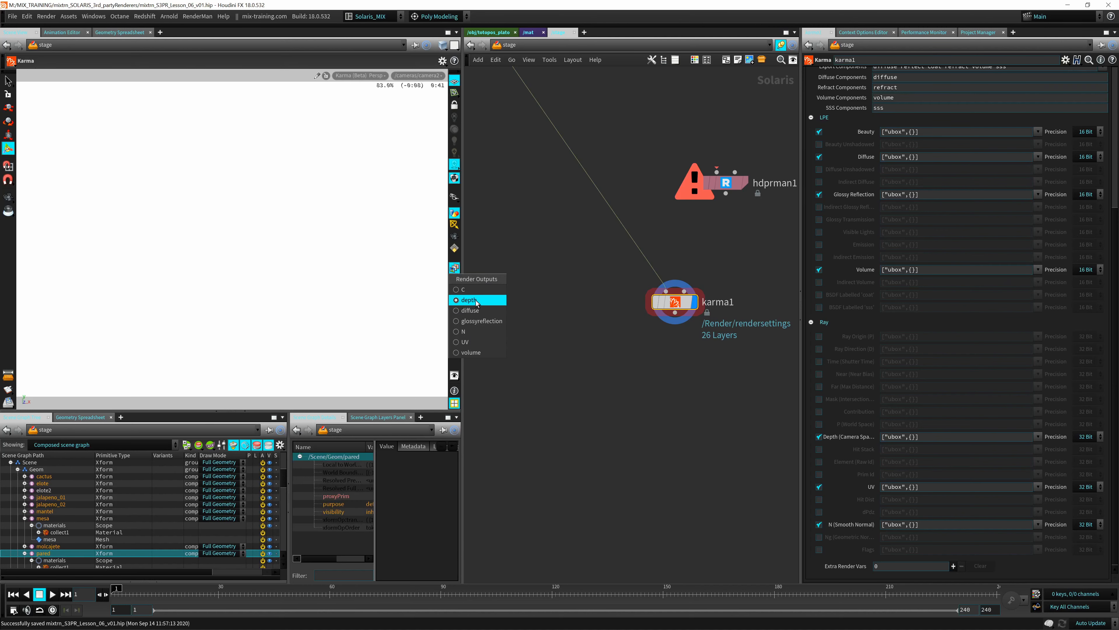
left_click(470, 310)
left_click(454, 267)
left_click(482, 320)
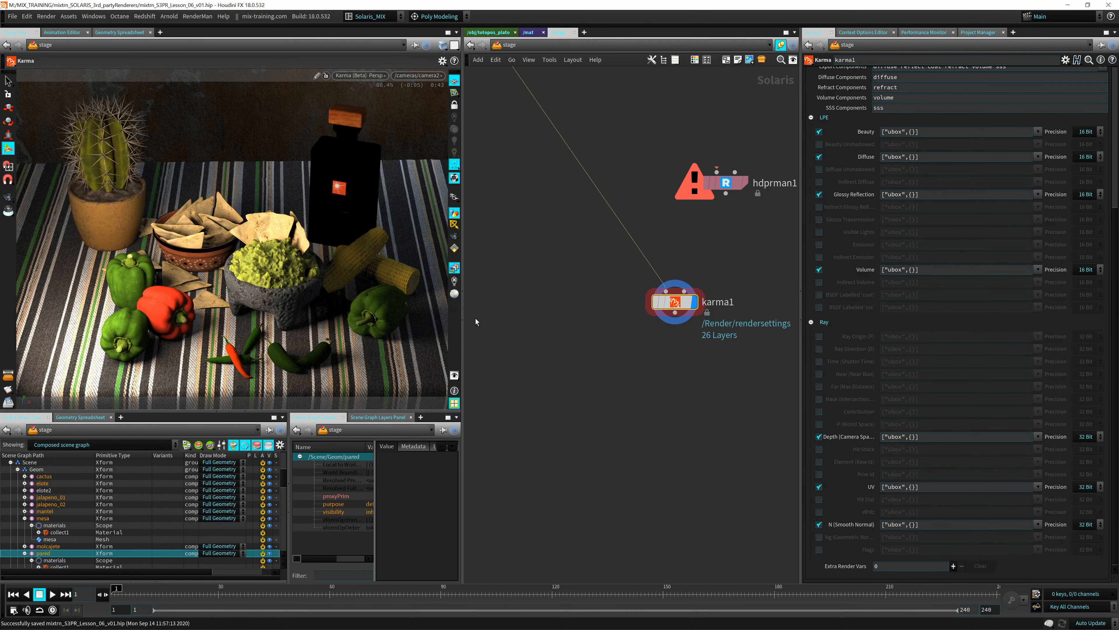
left_click(455, 267)
left_click(463, 331)
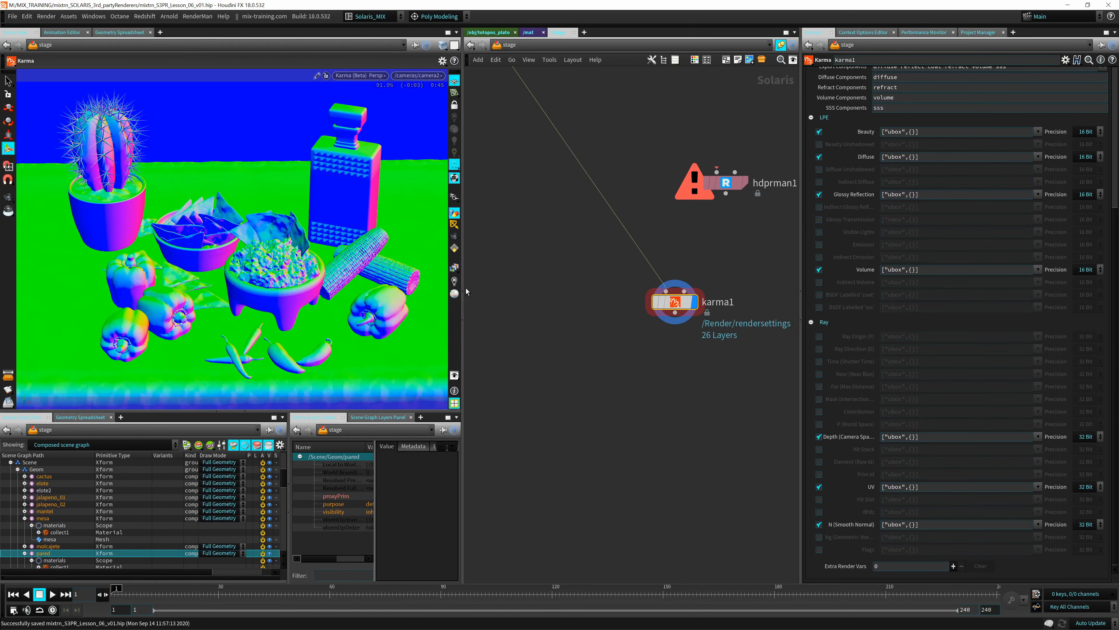
left_click(454, 268)
left_click(464, 343)
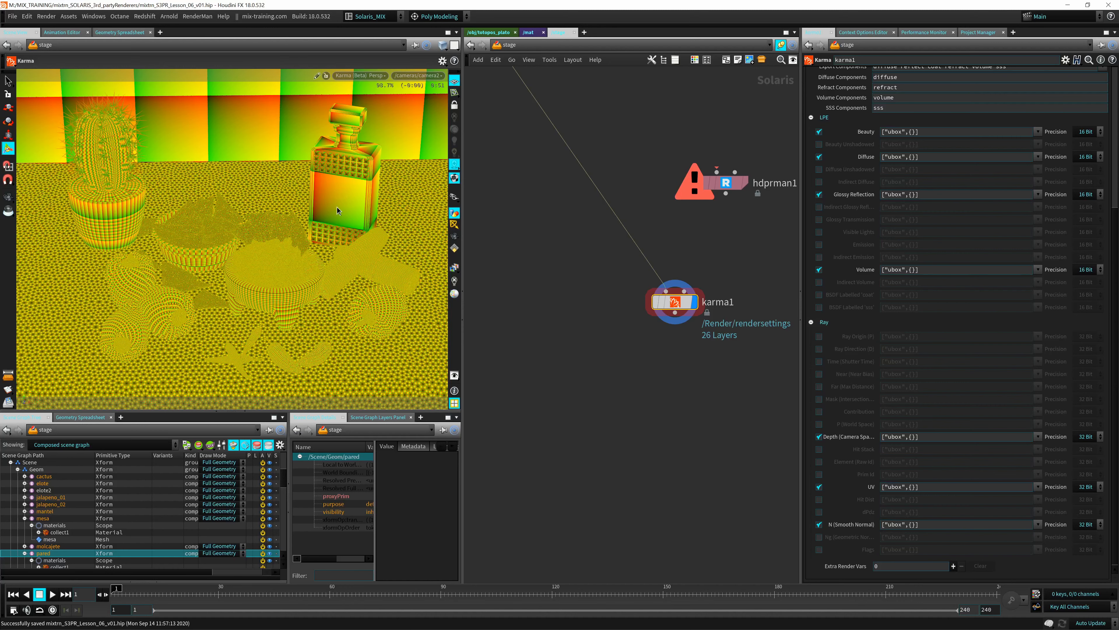
middle_click_drag(648, 386, 584, 303)
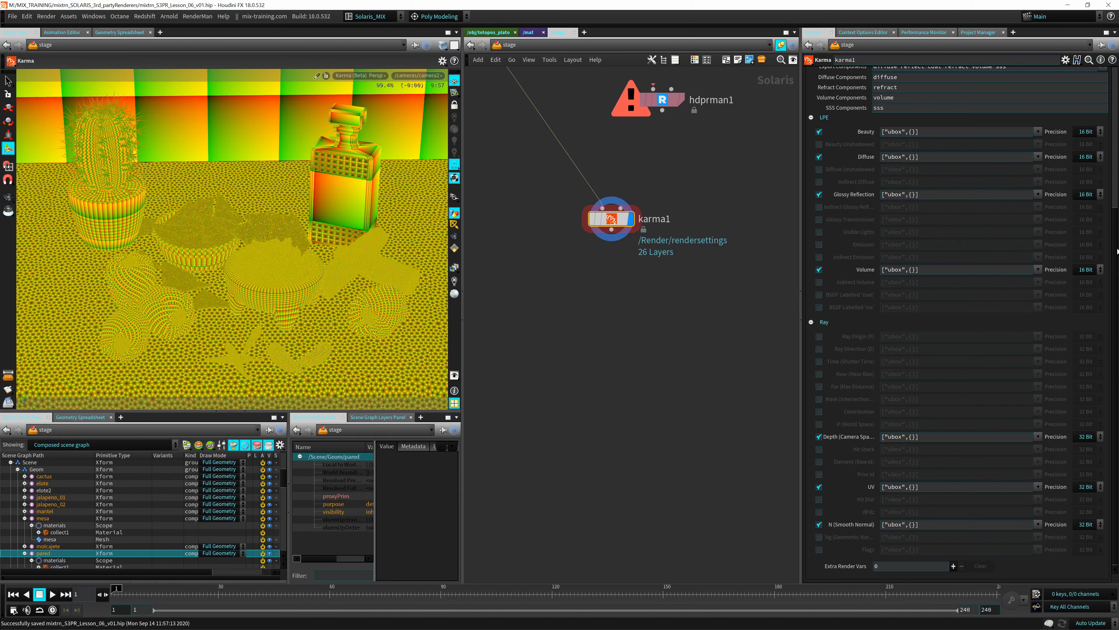
Step: Add an enabled extra render var named UV to karma1 and turn off its built-in Ray UV render var
left_click(953, 566)
scroll(956, 507, "down", 3)
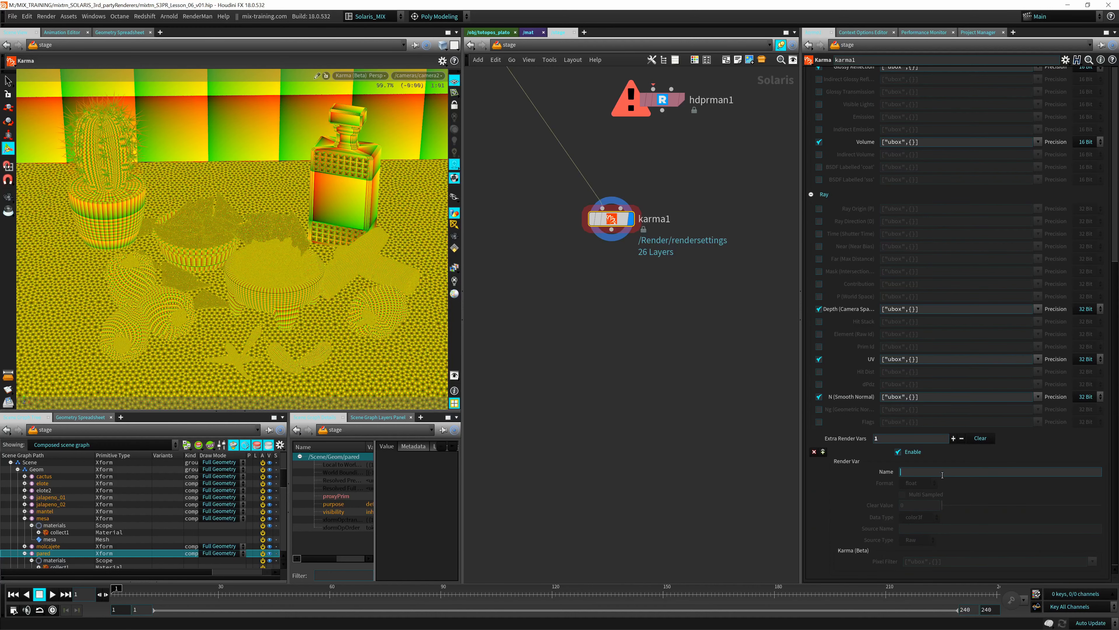
left_click(819, 359)
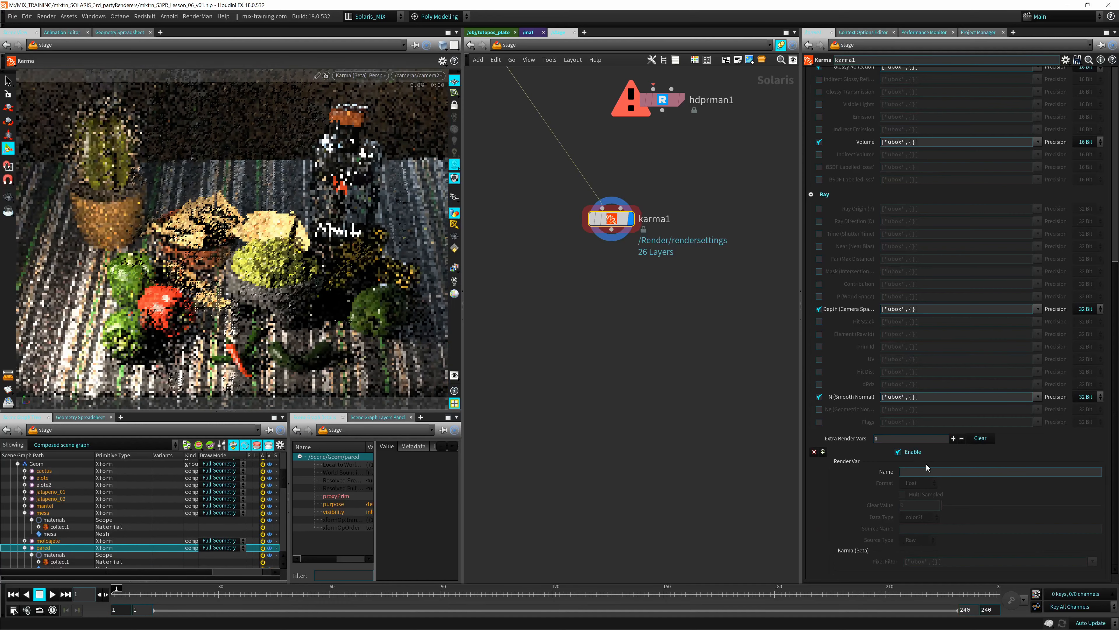
left_click(927, 470)
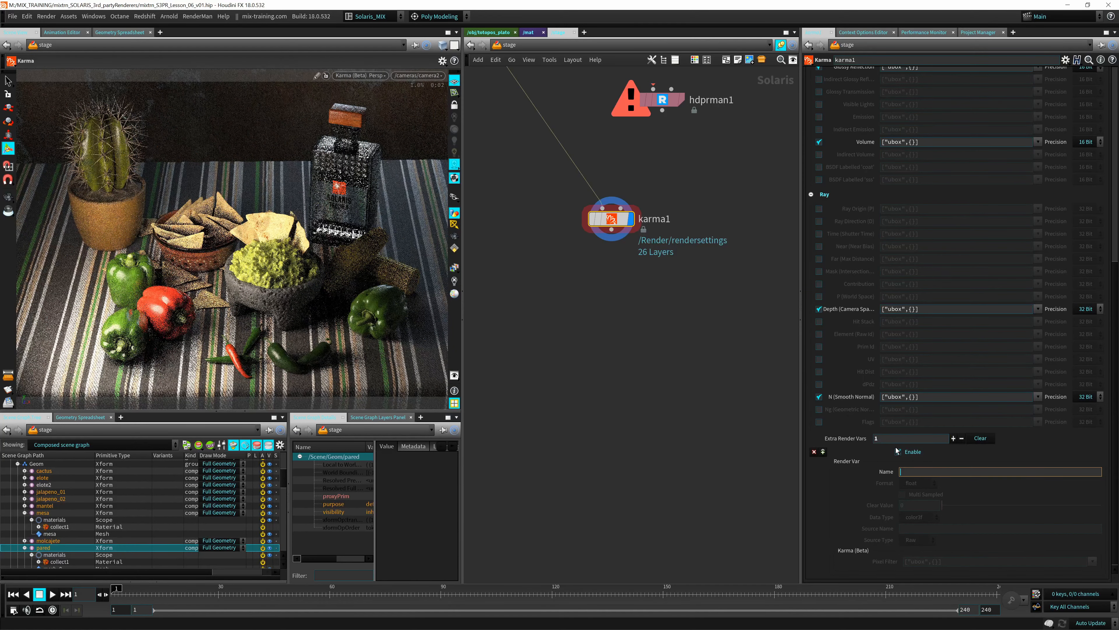
type("UV")
key("Return")
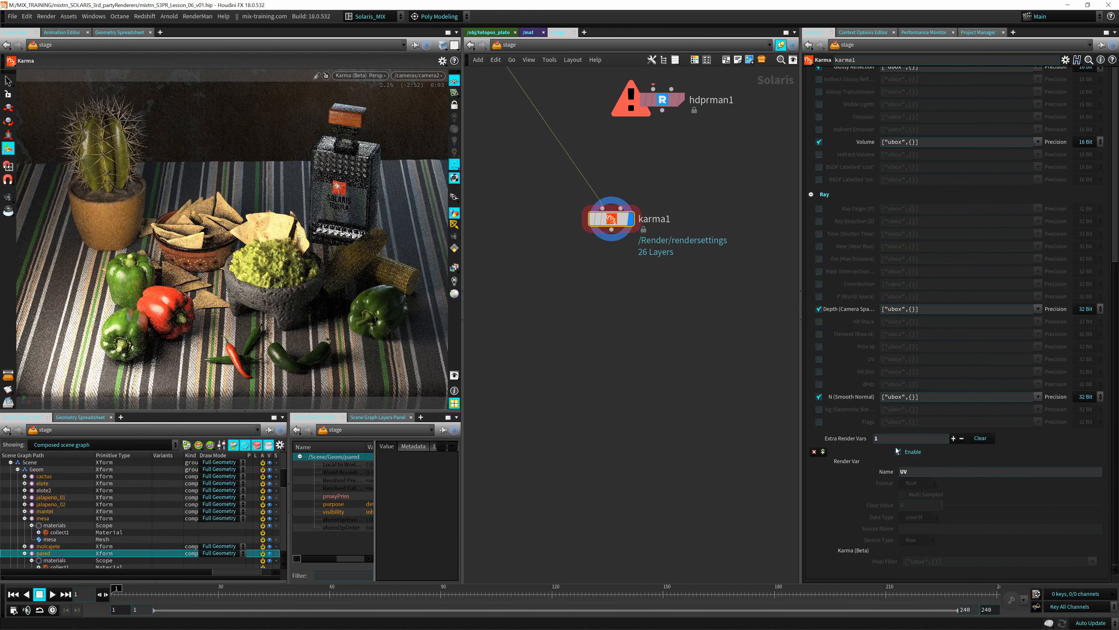
left_click(897, 450)
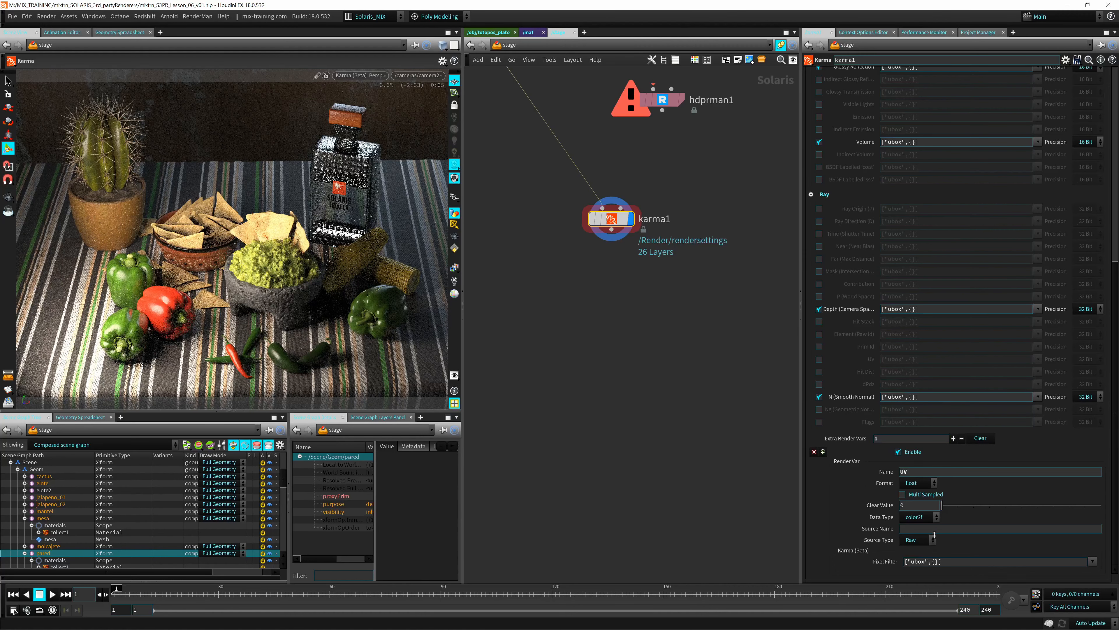
Step: Check the source types available for the extra UV render var and set its source name to st
left_click(926, 541)
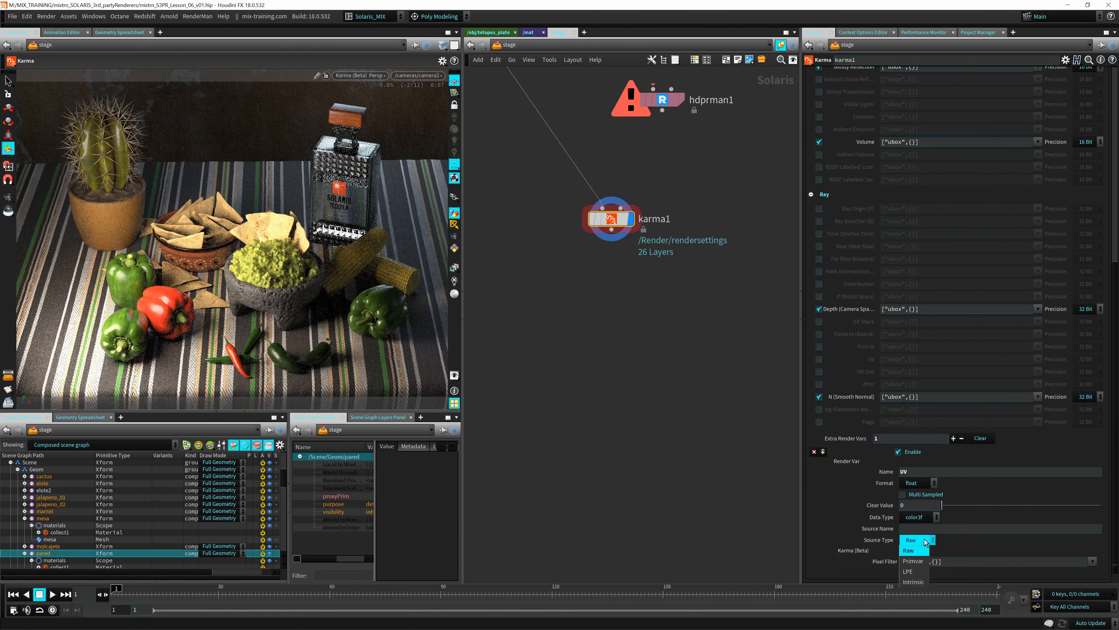
left_click(911, 540)
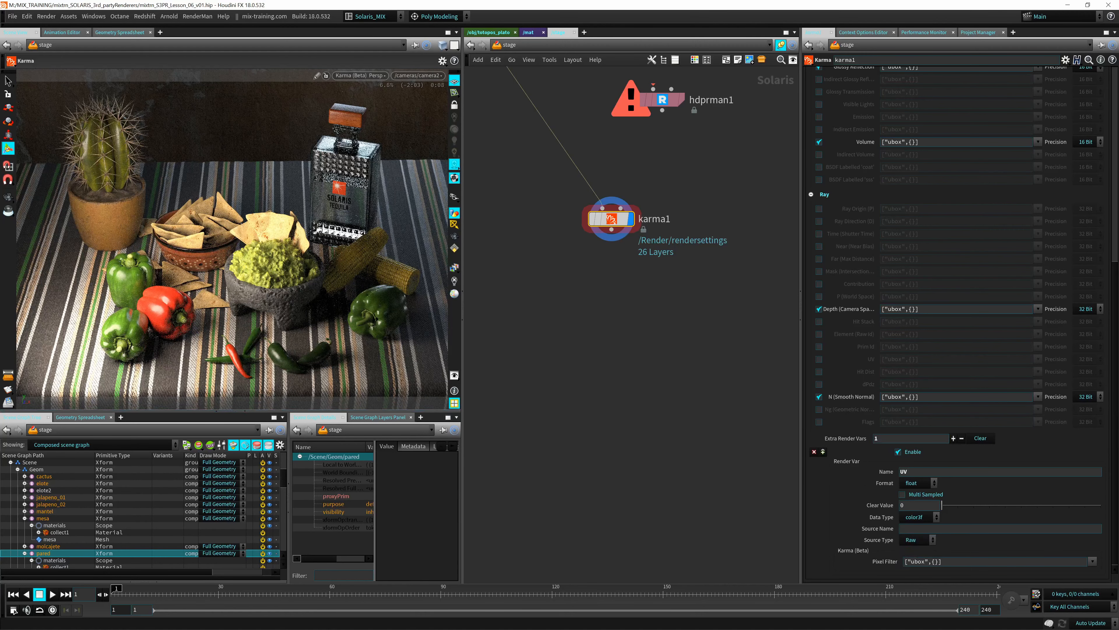
left_click(932, 528)
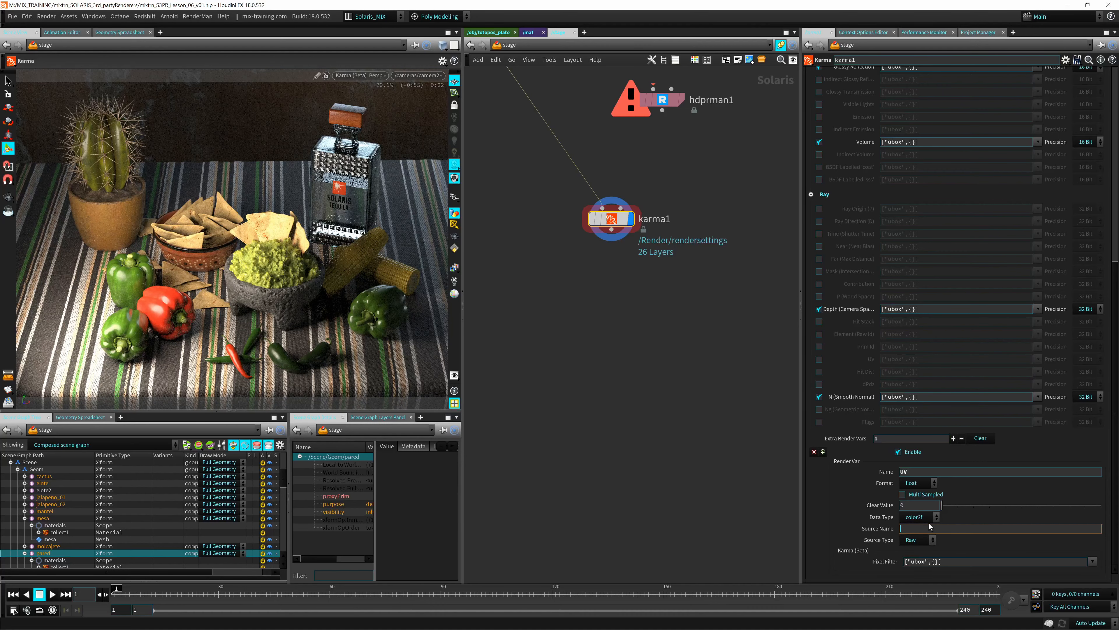
type("st")
key("Return")
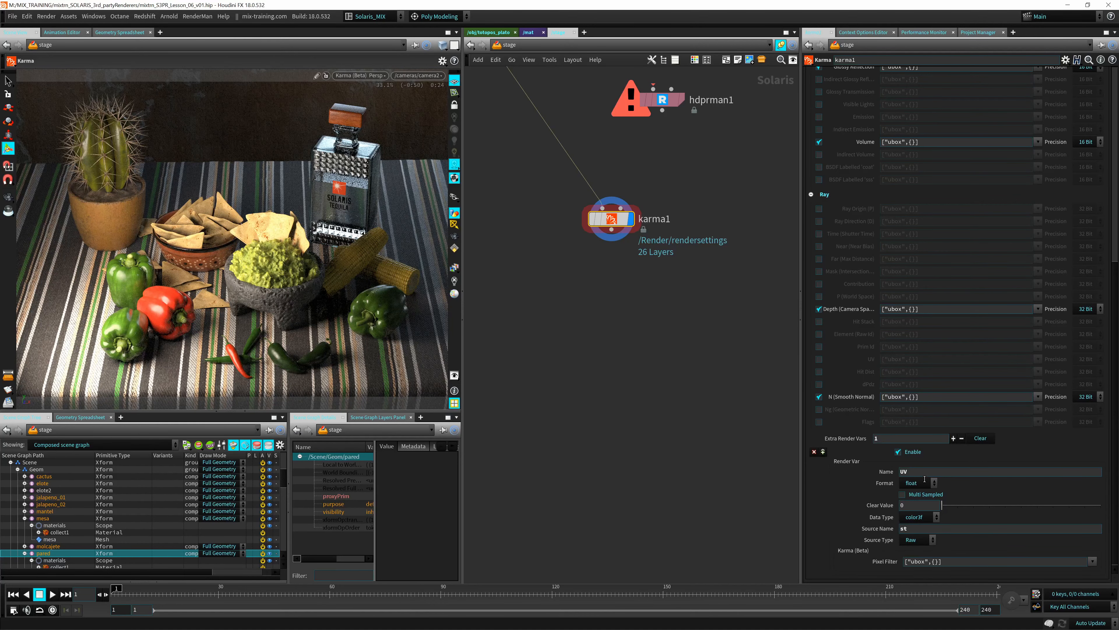
Step: Display the UV output in the viewport and set the extra render var's format to color3f
left_click(459, 271)
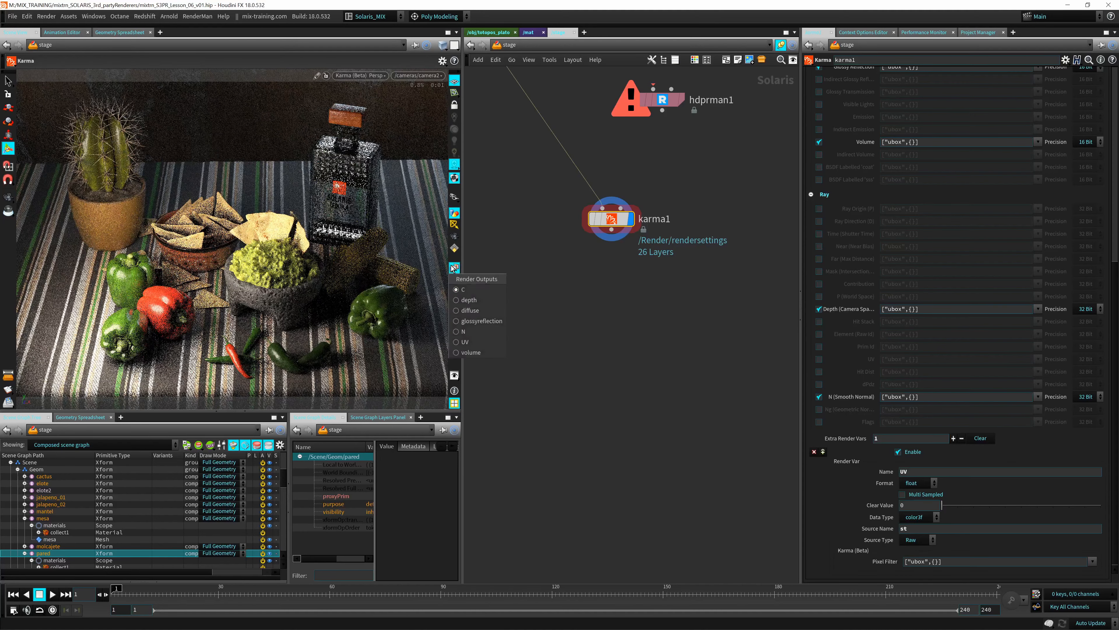
left_click(469, 346)
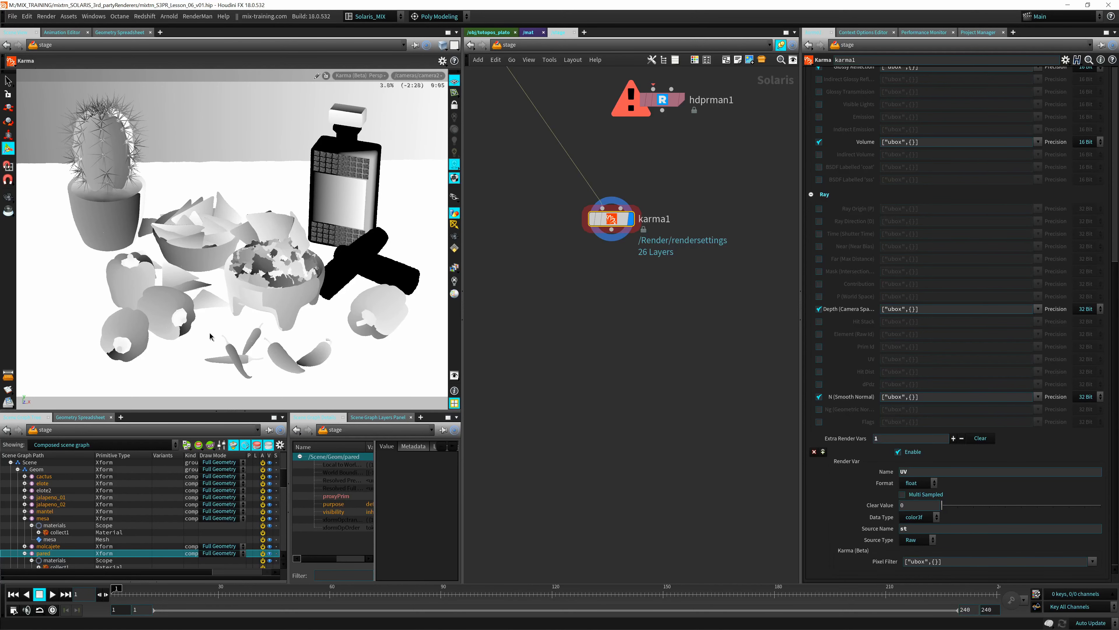
left_click(916, 483)
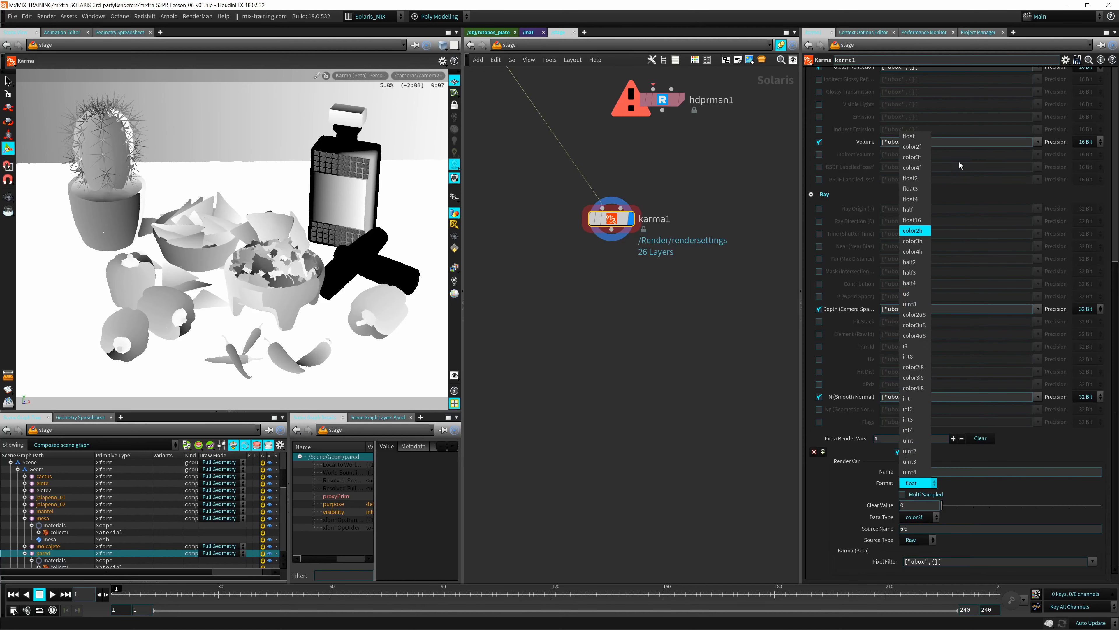
left_click(921, 160)
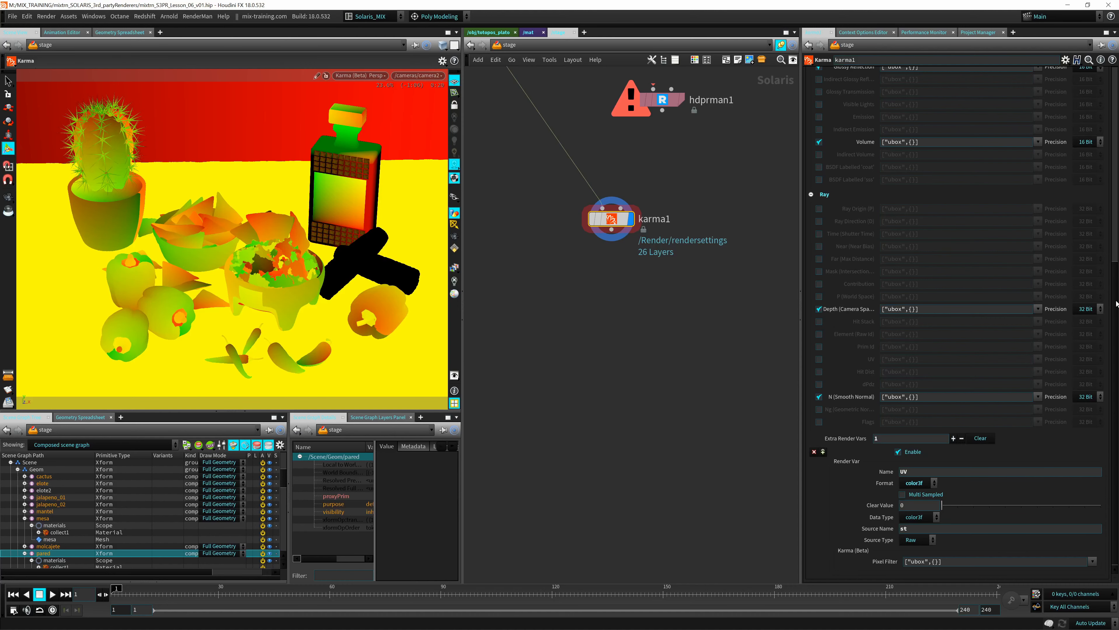
Step: Enable Beauty Unshadowed, Diffuse Unshadowed, Indirect Diffuse, Indirect Glossy Reflection and Glossy Transmission in karma1's LPE render vars
scroll(997, 242, "up", 10)
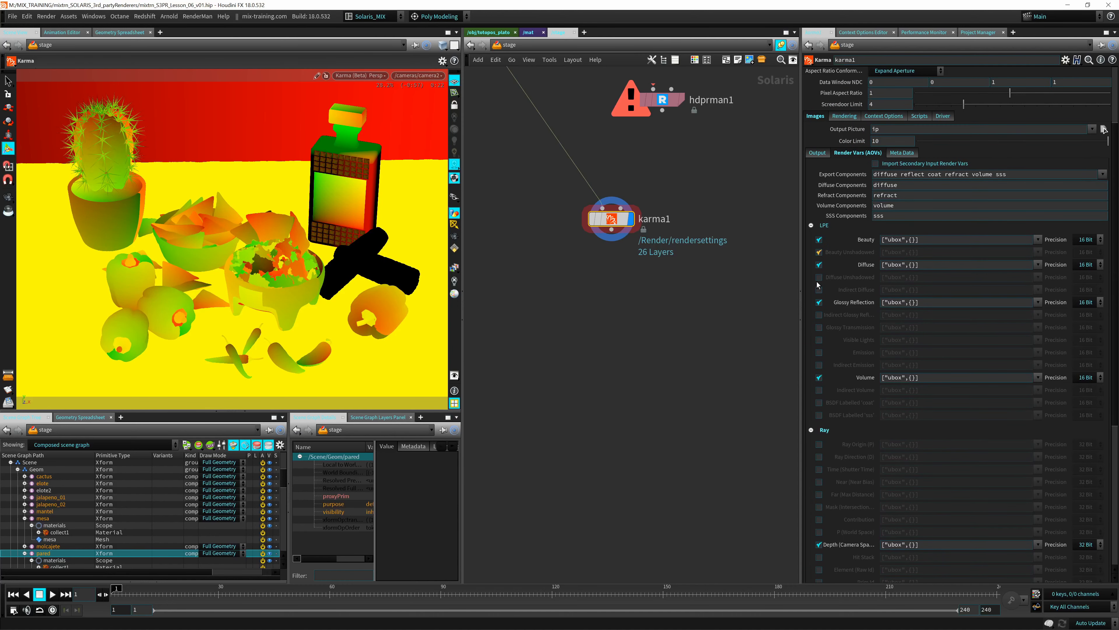
left_click(819, 277)
left_click(819, 289)
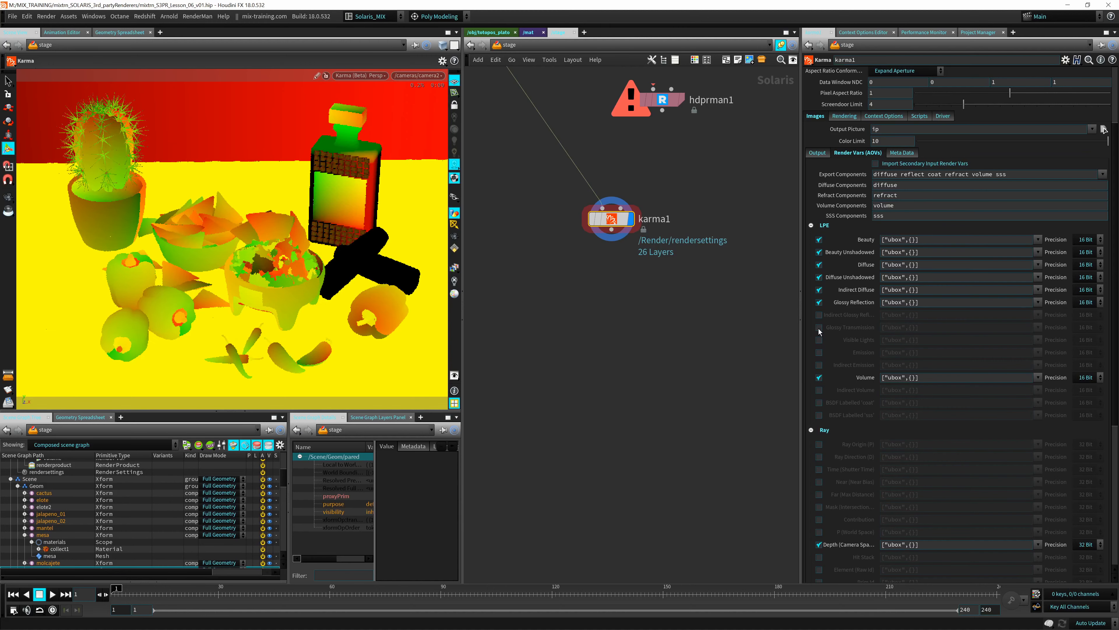
left_click(819, 327)
left_click(819, 314)
Step: Preview the C, beautyunshadowed, depth, diffuse and diffuseunshadowed render outputs in the viewport
left_click(455, 267)
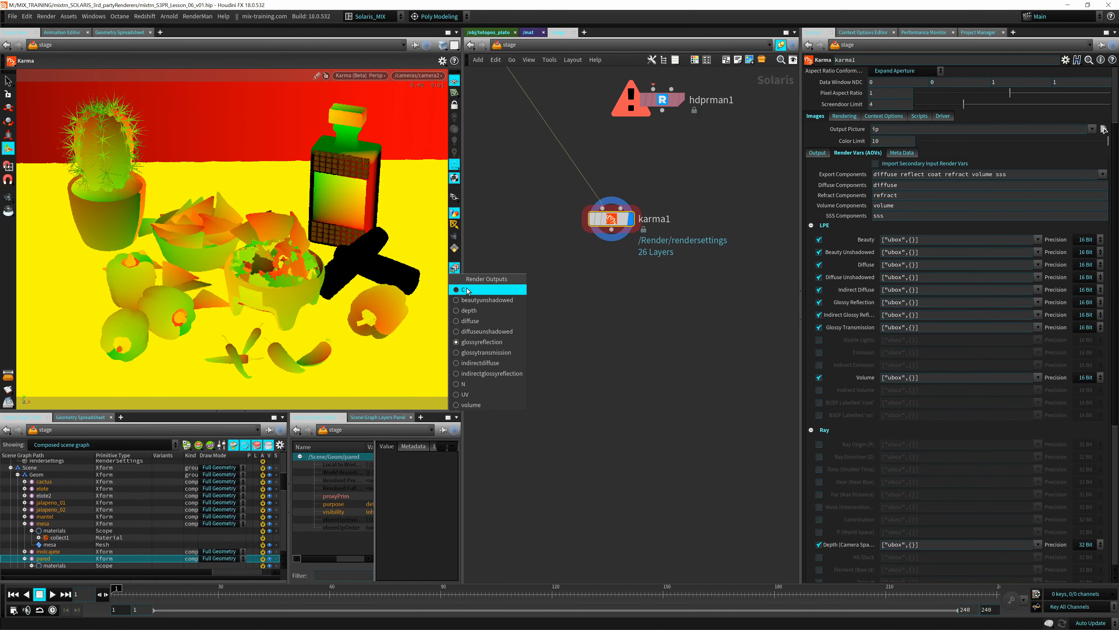
left_click(467, 290)
left_click(455, 267)
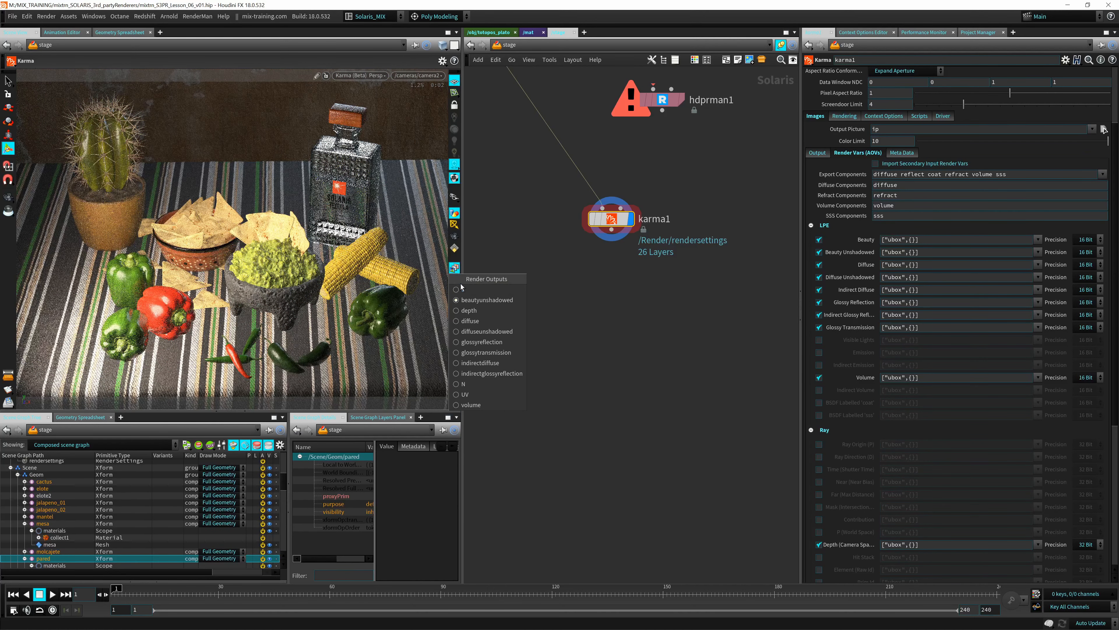
left_click(468, 310)
left_click(454, 267)
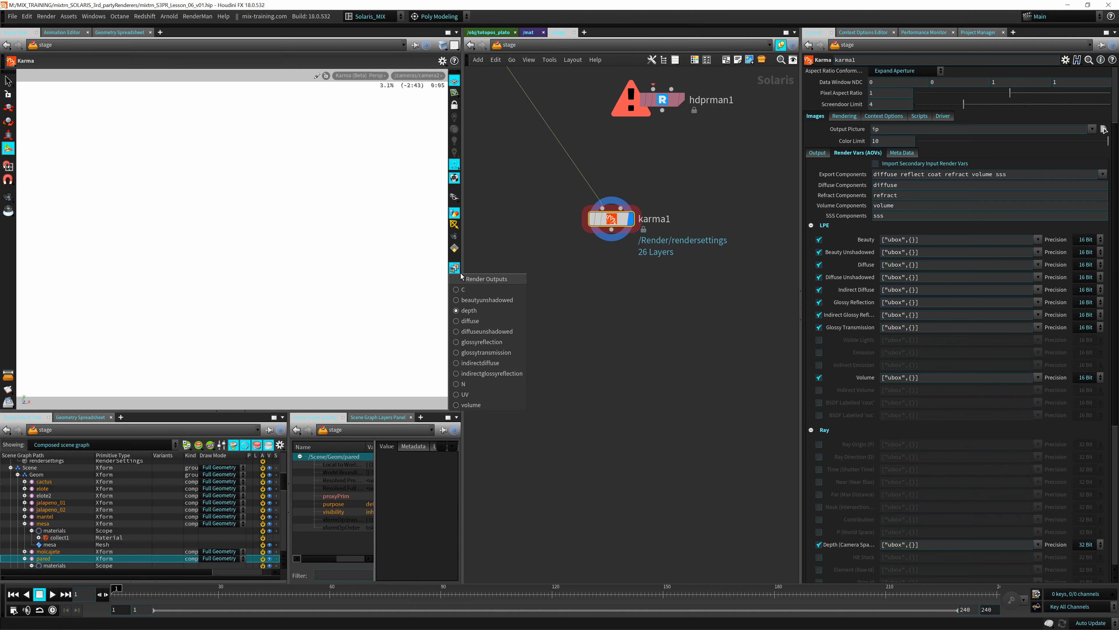
left_click(470, 321)
left_click(471, 330)
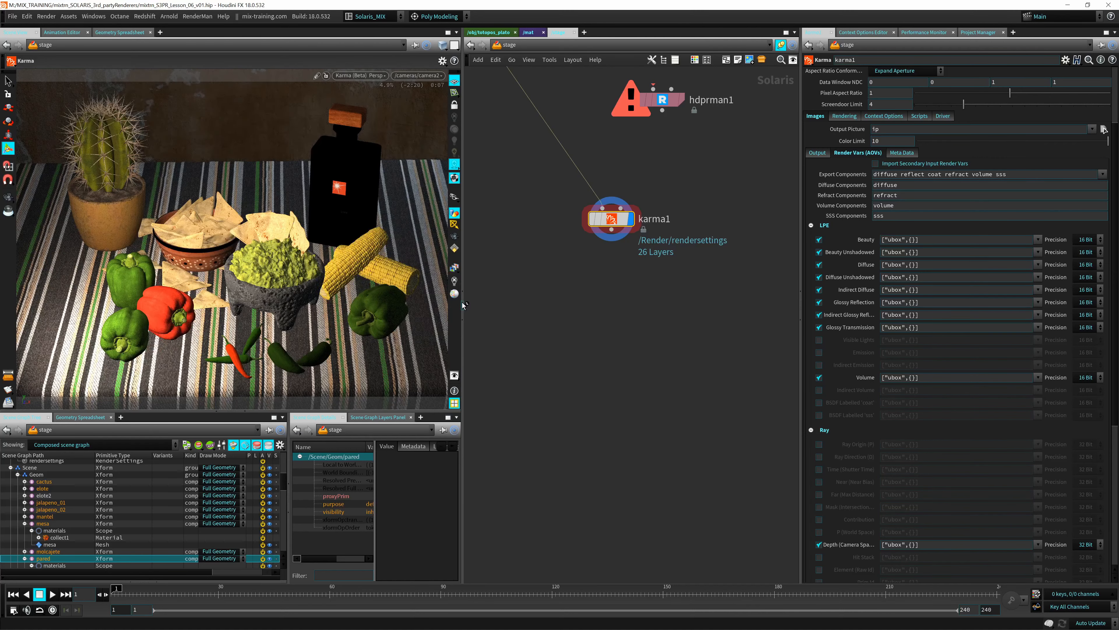
Step: Preview the glossyreflection, glossytransmission and indirectdiffuse outputs in the viewport, ending on glossytransmission
left_click(454, 268)
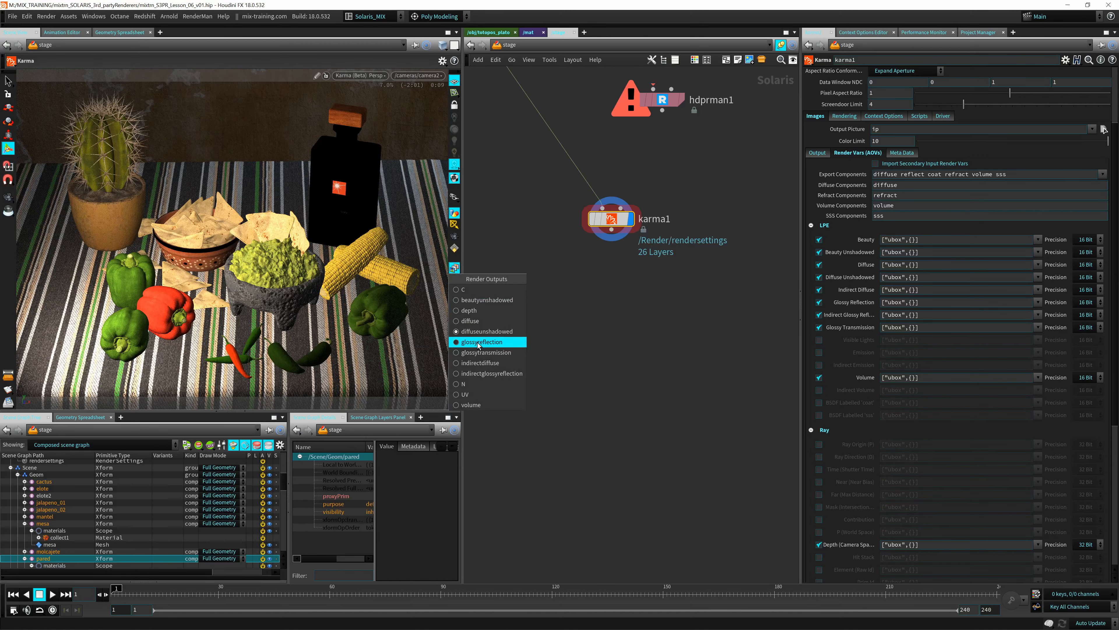
left_click(479, 344)
left_click(454, 267)
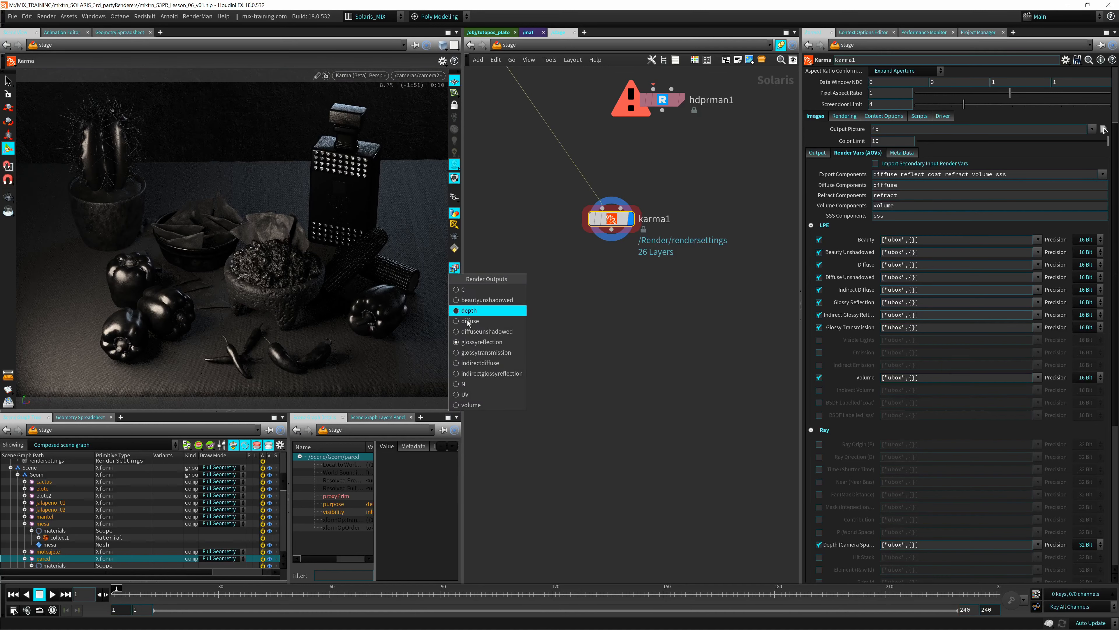
left_click(471, 353)
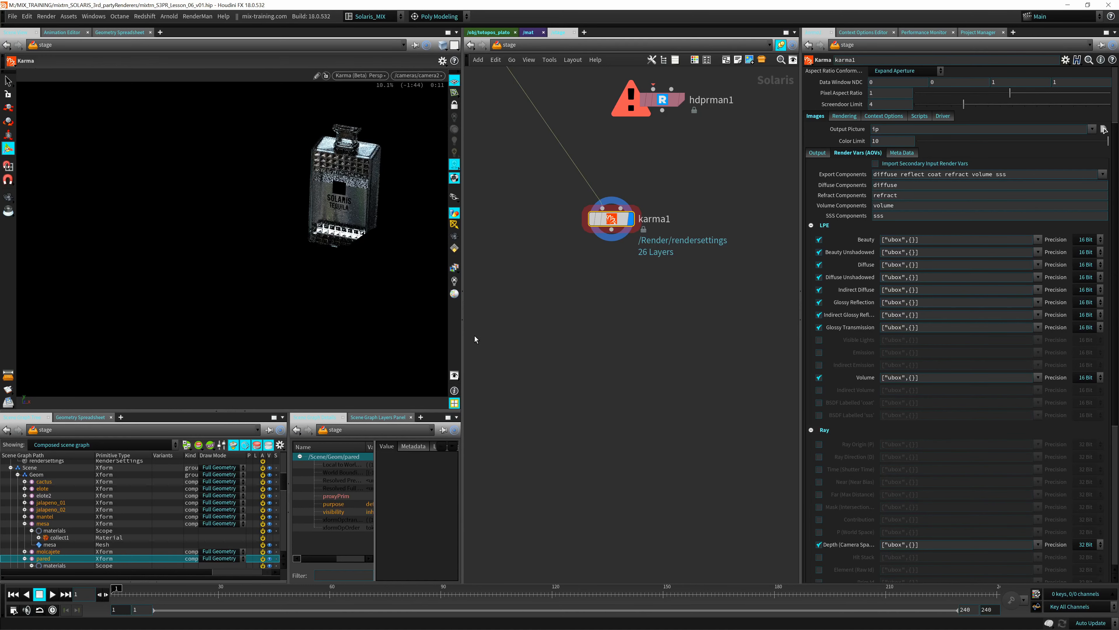
left_click(454, 267)
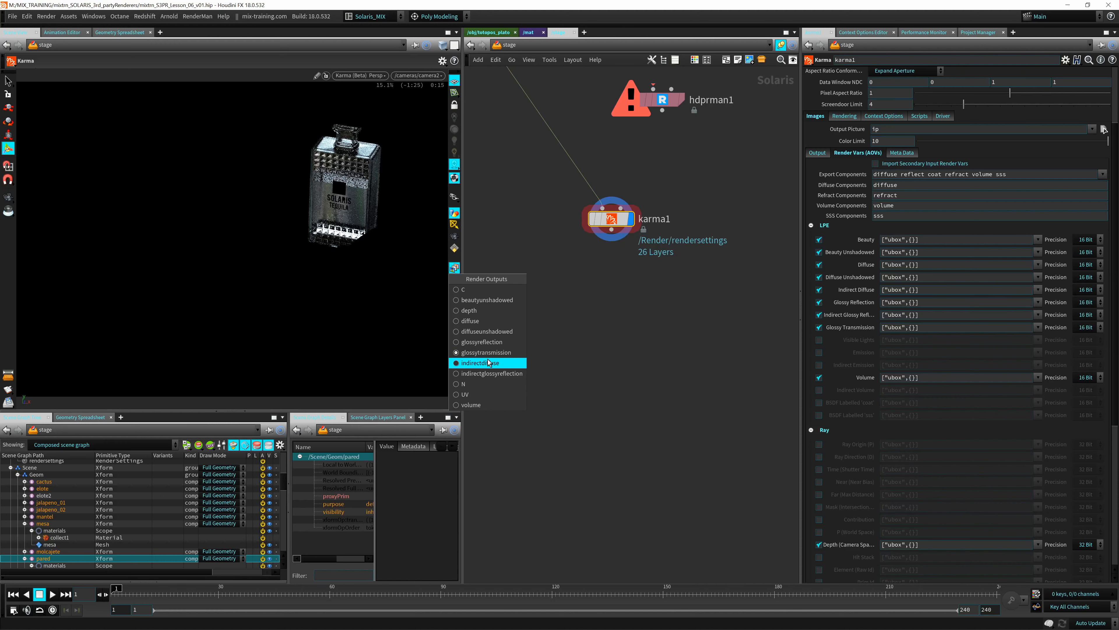
left_click(497, 362)
left_click(454, 267)
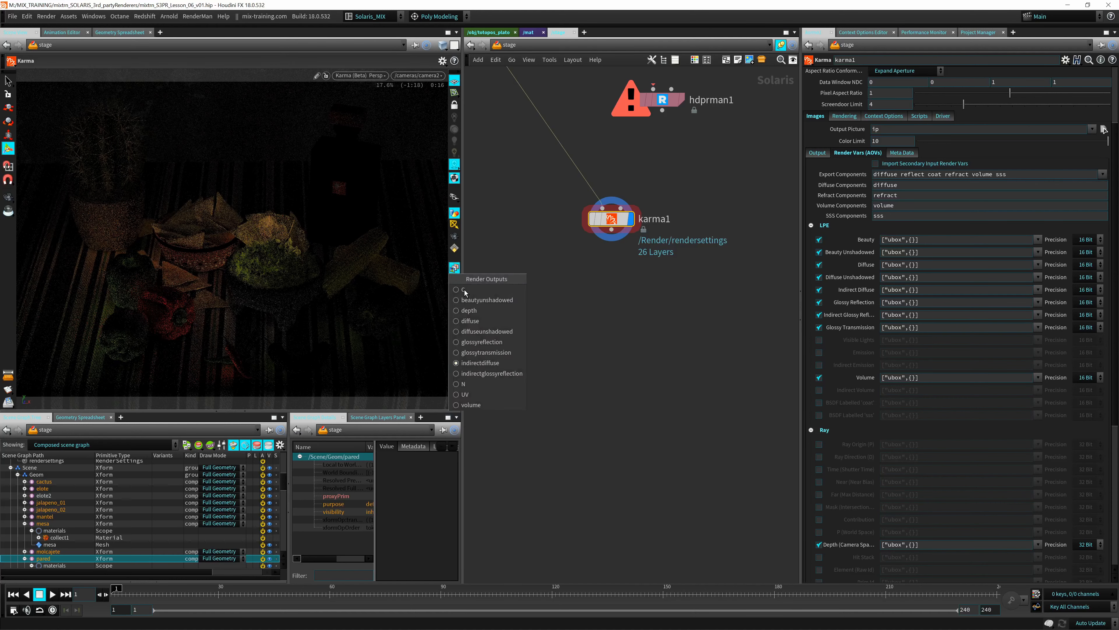
left_click(485, 352)
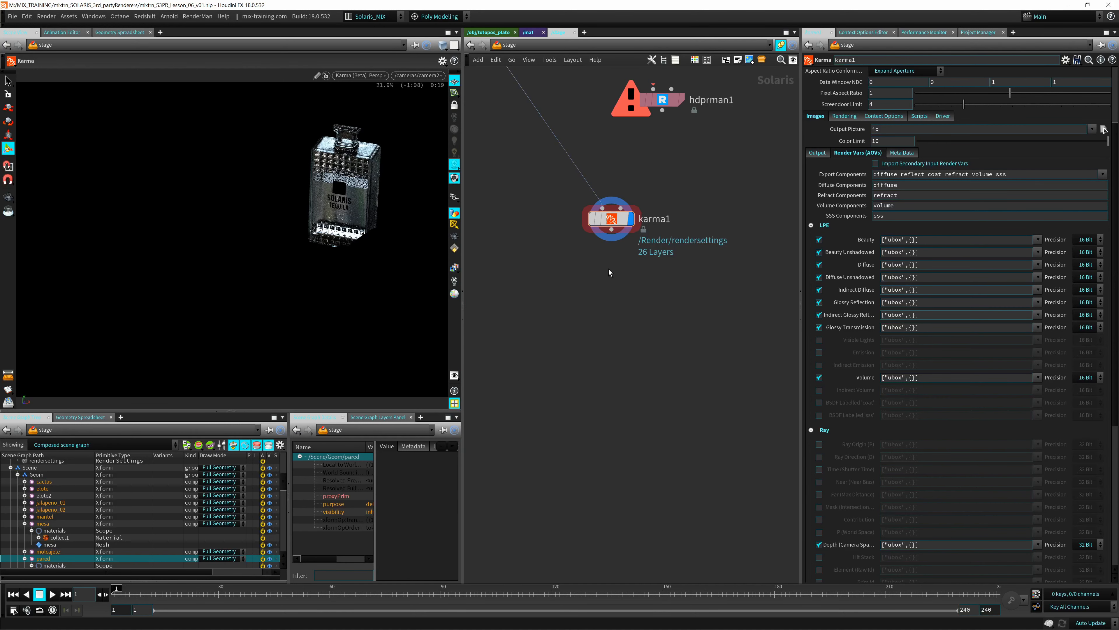
Step: Switch the viewport renderer to Houdini GL and save the scene file
left_click(361, 75)
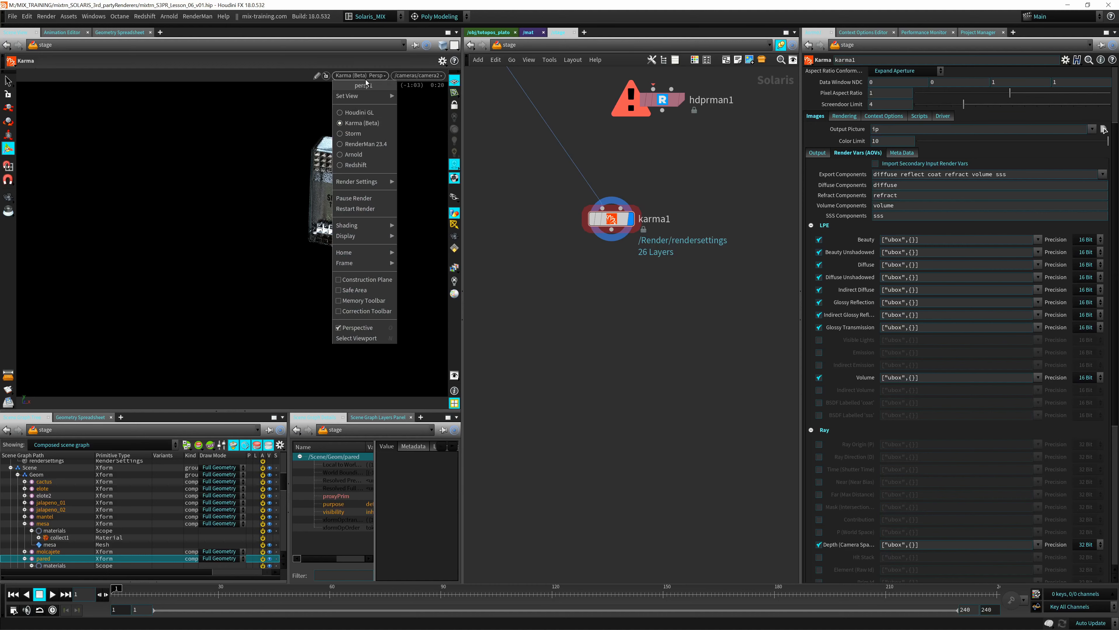
left_click(365, 113)
key("ctrl+s")
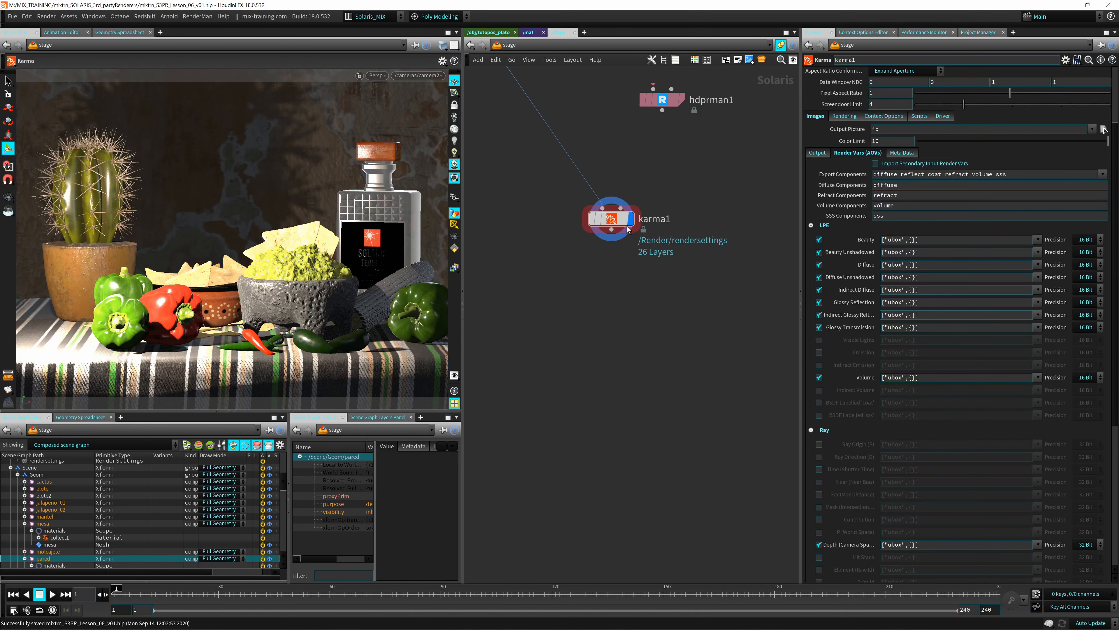
Step: Go inside karma1 and examine its karmarenderproperties and rop_usdrender nodes
left_click_drag(621, 231, 631, 264)
double_click(628, 256)
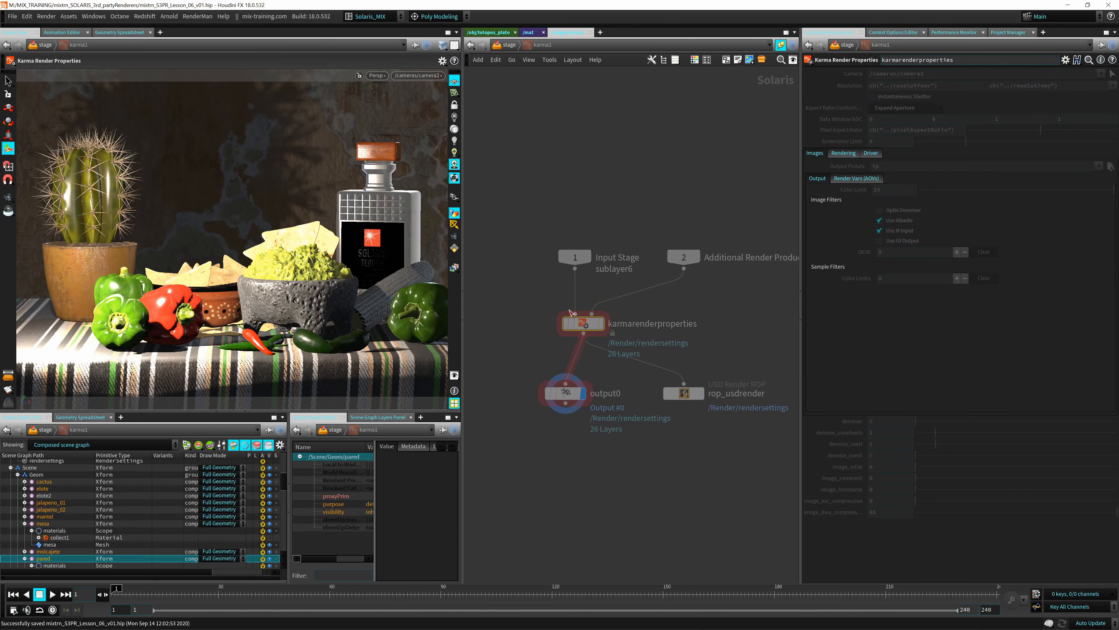
mouse_move(586, 328)
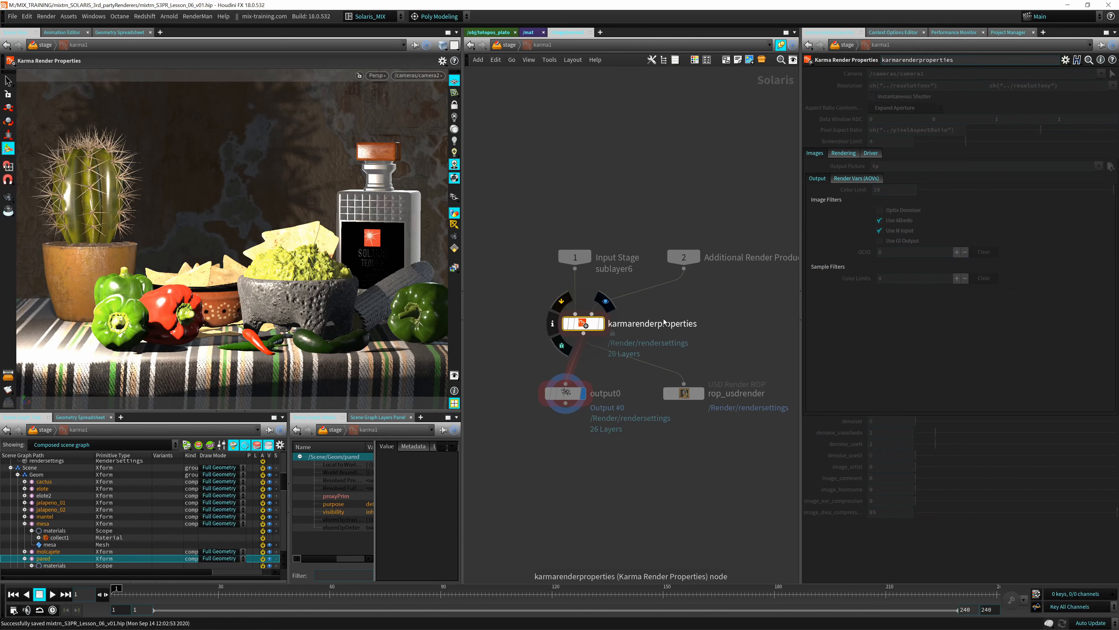
middle_click_drag(677, 348, 643, 280)
left_click_drag(700, 284, 638, 381)
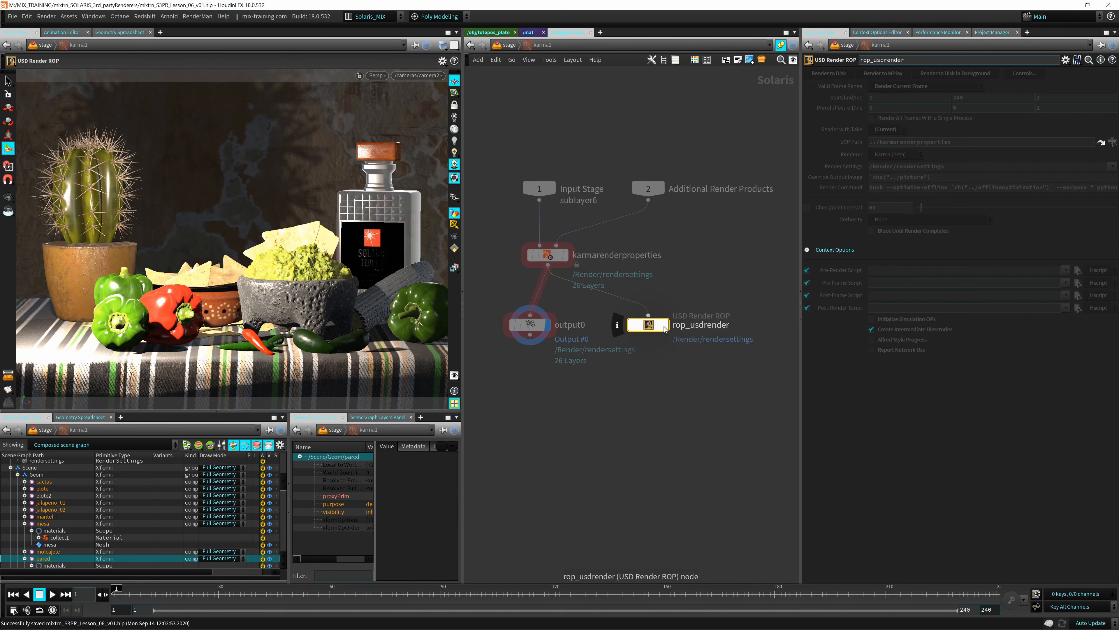
Step: Go inside karmarenderproperties and inspect how karmastandardrendervars and additionalrendervars are wired into the chain
double_click(548, 255)
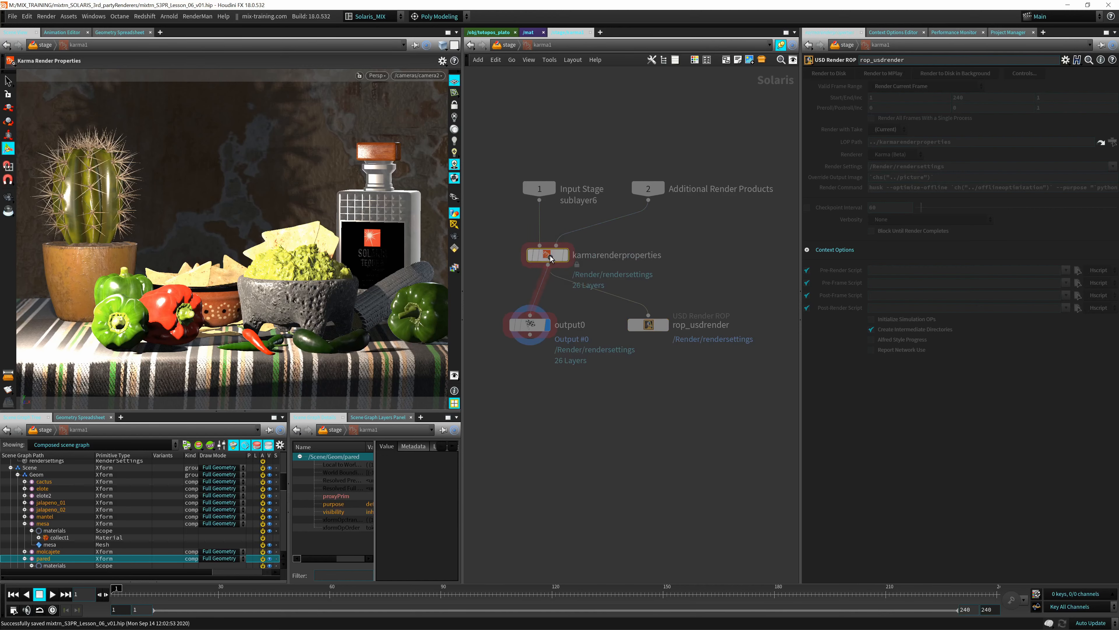
middle_click_drag(540, 264, 532, 214)
scroll(558, 251, "up", 3)
left_click_drag(518, 200, 554, 249)
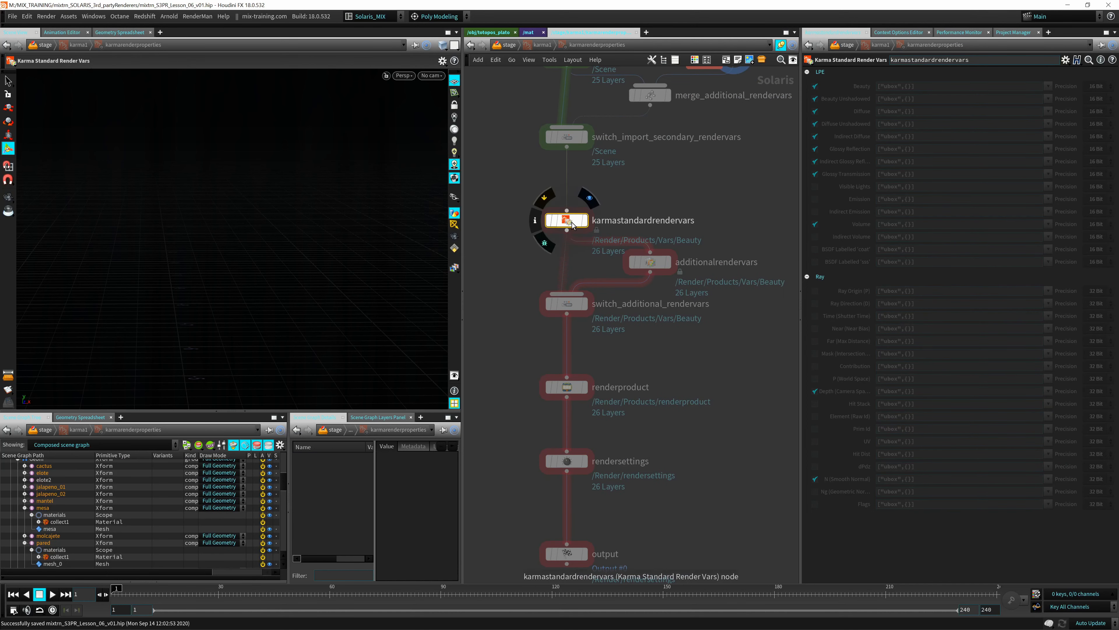
middle_click_drag(519, 279, 533, 234)
left_click(665, 217)
middle_click_drag(663, 225, 656, 255)
left_click(580, 204)
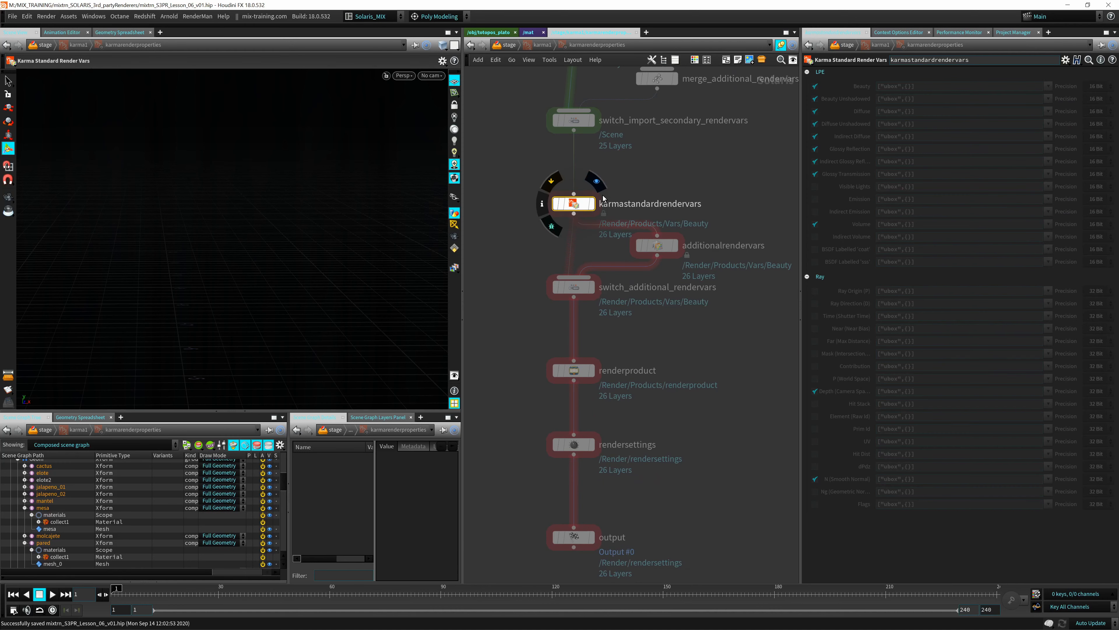
Step: Go inside karmastandardrendervars and inspect its Mask, Contribution, P and Depth render var nodes
double_click(575, 203)
middle_click_drag(598, 162, 569, 238)
right_click_drag(568, 238, 627, 241)
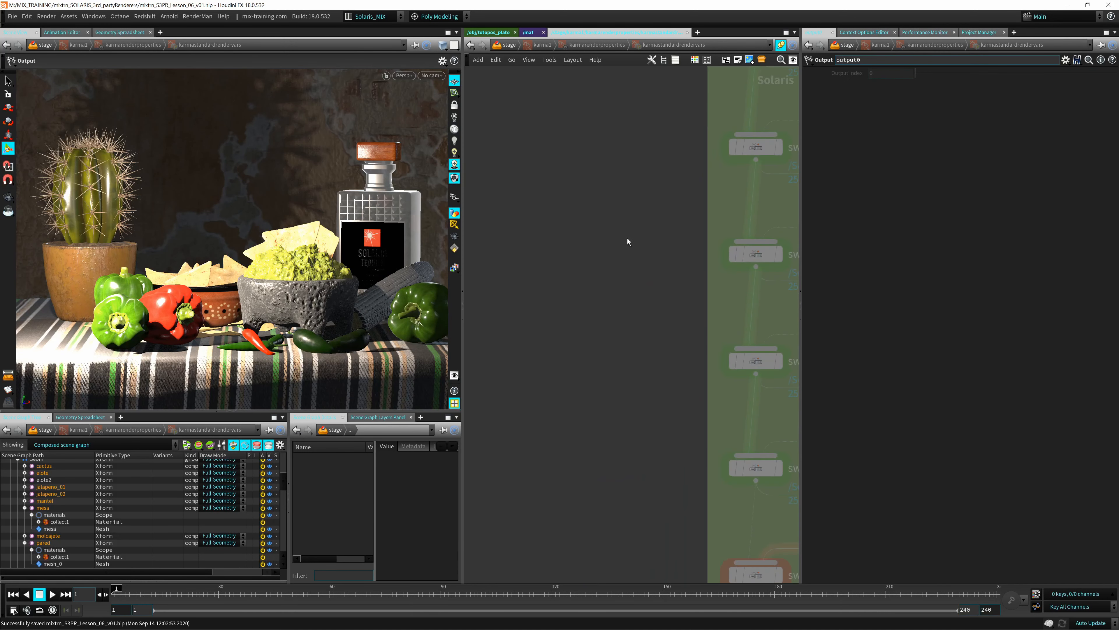
middle_click_drag(693, 211, 477, 247)
left_click(651, 233)
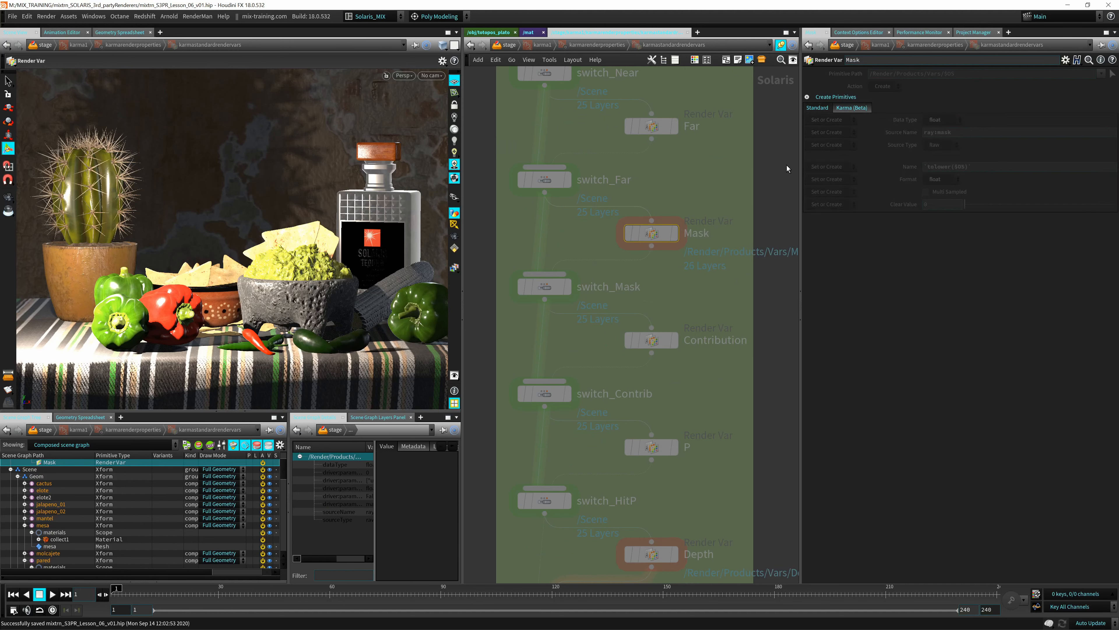
middle_click_drag(652, 305, 646, 171)
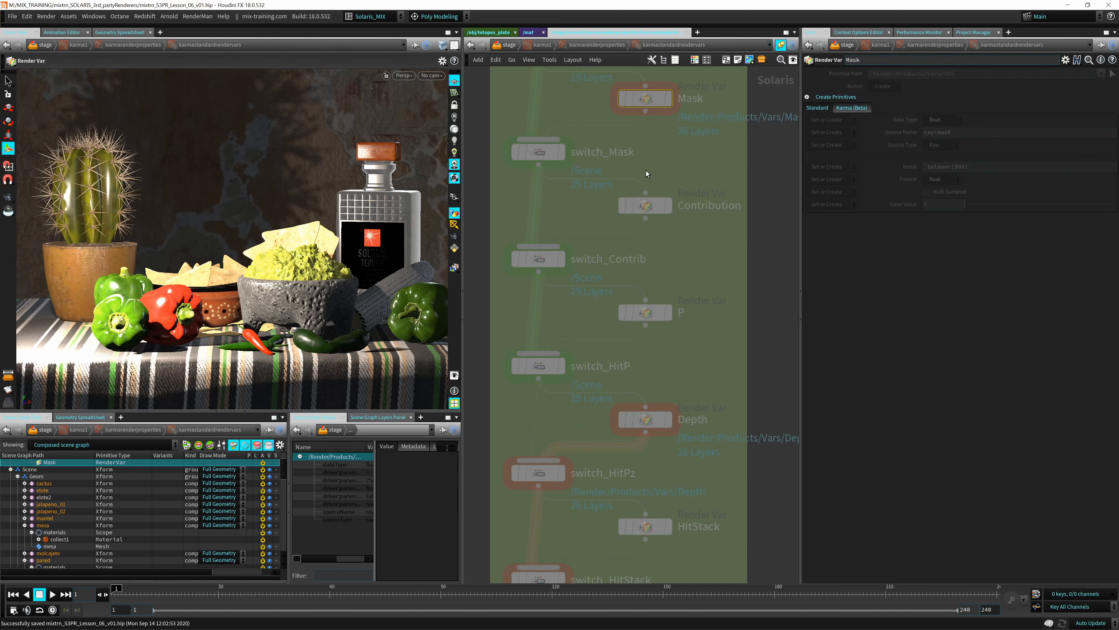
left_click(645, 206)
middle_click_drag(694, 252, 708, 184)
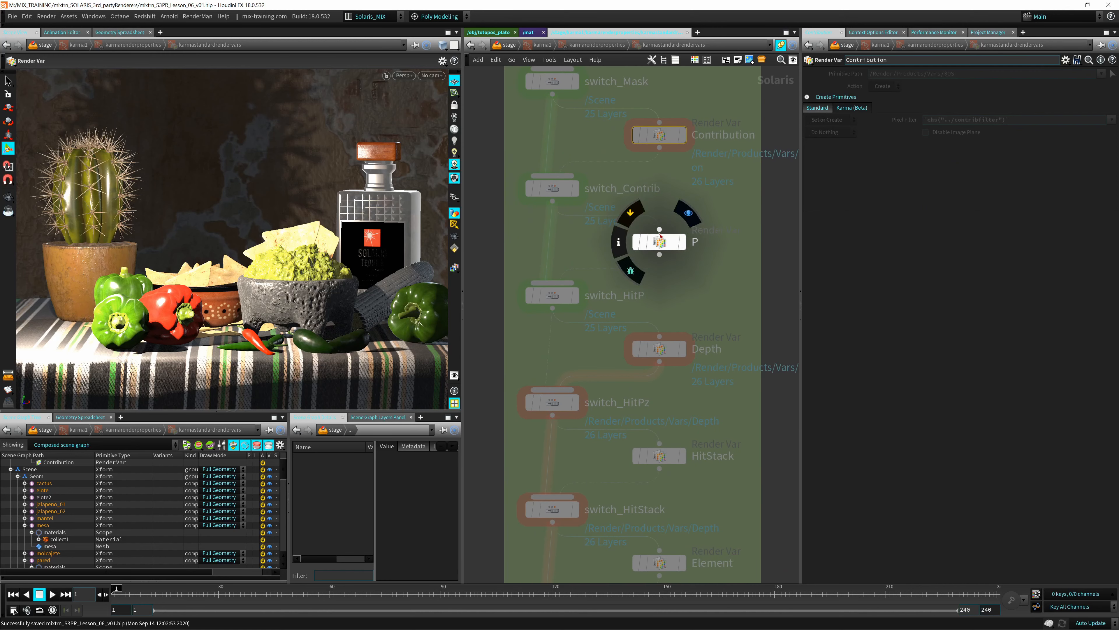
left_click(657, 245)
middle_click_drag(650, 274, 663, 208)
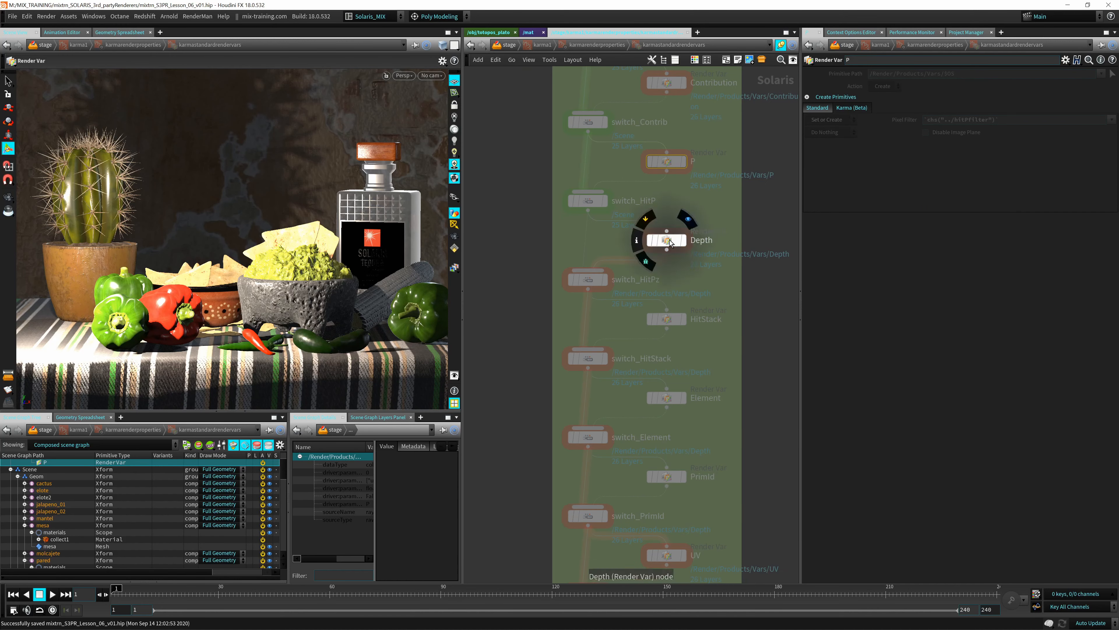
left_click(661, 242)
Step: Follow the rest of the render var and switch chain, including the LPE section, down to output0
scroll(564, 348, "down", 2)
middle_click_drag(565, 338, 550, 148)
middle_click_drag(564, 397, 547, 159)
middle_click_drag(547, 394, 548, 184)
middle_click_drag(528, 417, 531, 241)
middle_click_drag(603, 520, 542, 309)
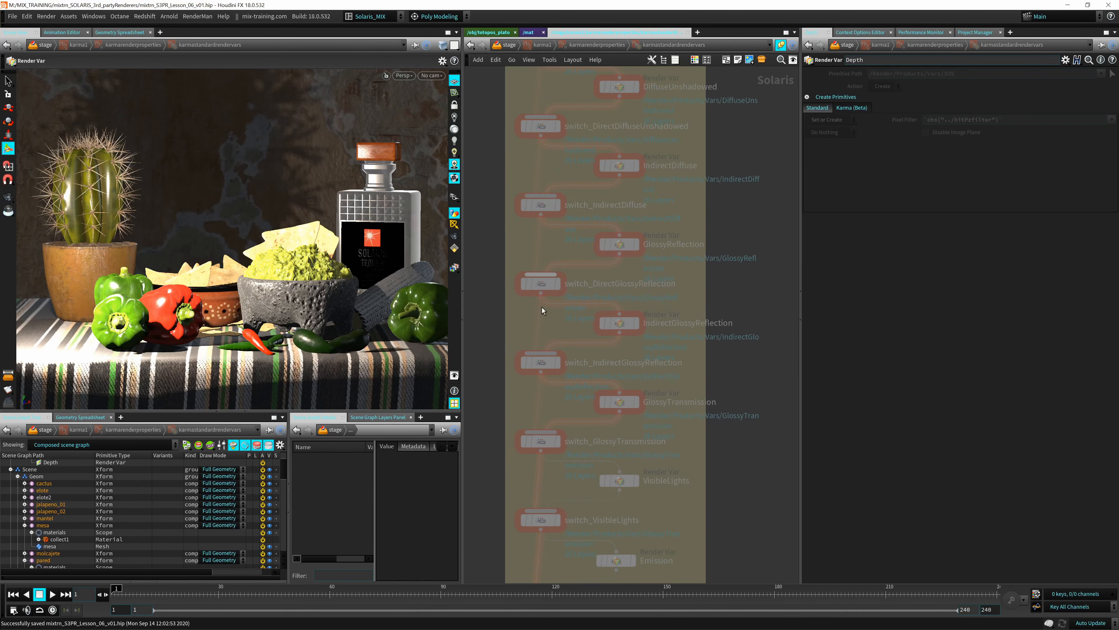
middle_click_drag(546, 405, 635, 208)
mouse_move(566, 551)
middle_mouse_down()
mouse_move(564, 230)
mouse_move(583, 147)
middle_mouse_up()
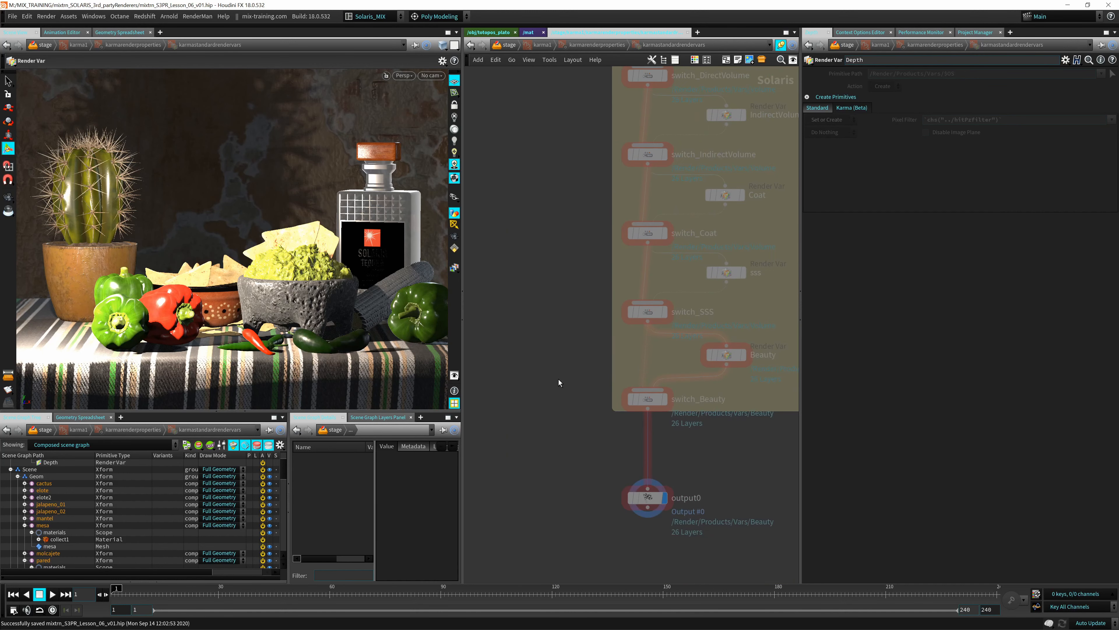
mouse_move(577, 461)
middle_mouse_down()
mouse_move(547, 262)
mouse_move(556, 202)
middle_mouse_up()
Step: Return to karmarenderproperties, inspect its renderproduct, rendersettings and output nodes, and go back up to the stage network
key("u")
left_click_drag(544, 195, 579, 214)
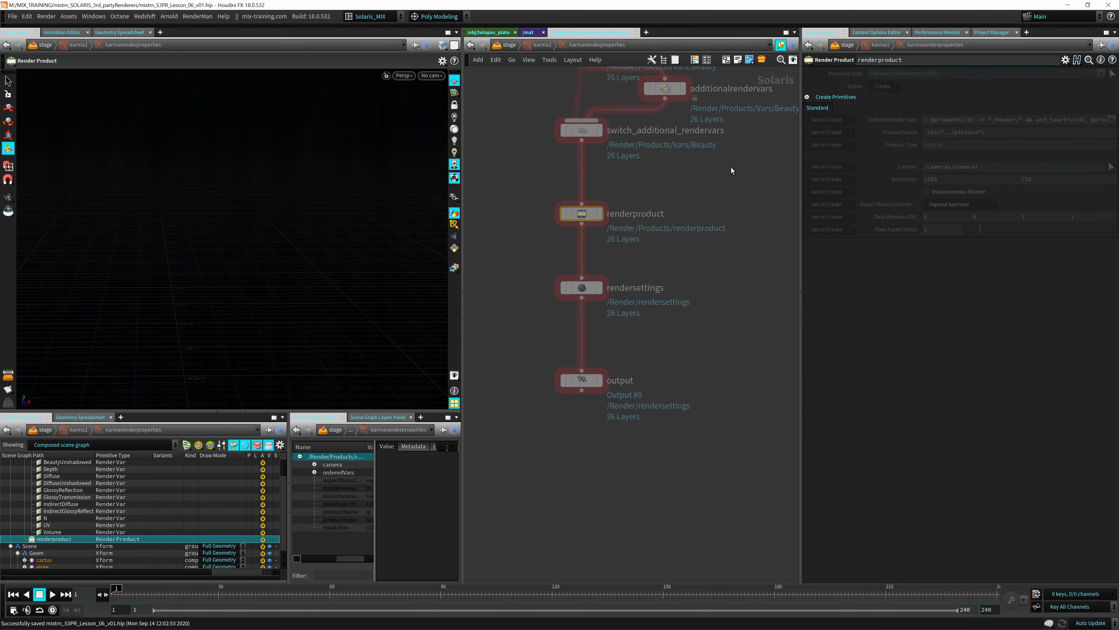
left_click_drag(541, 271, 600, 296)
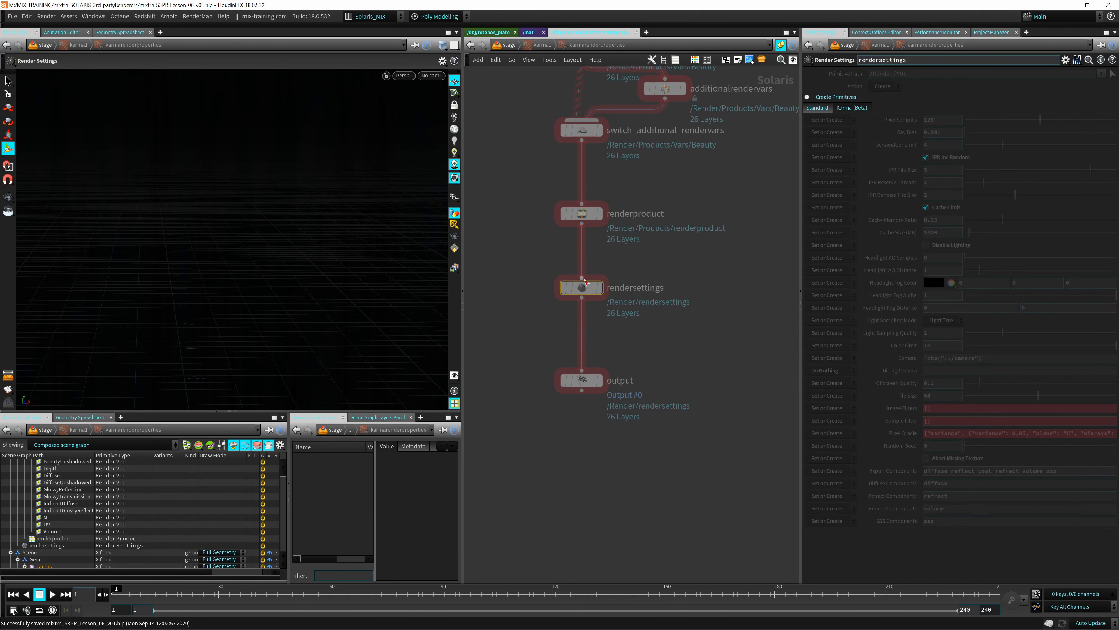
left_click(581, 382)
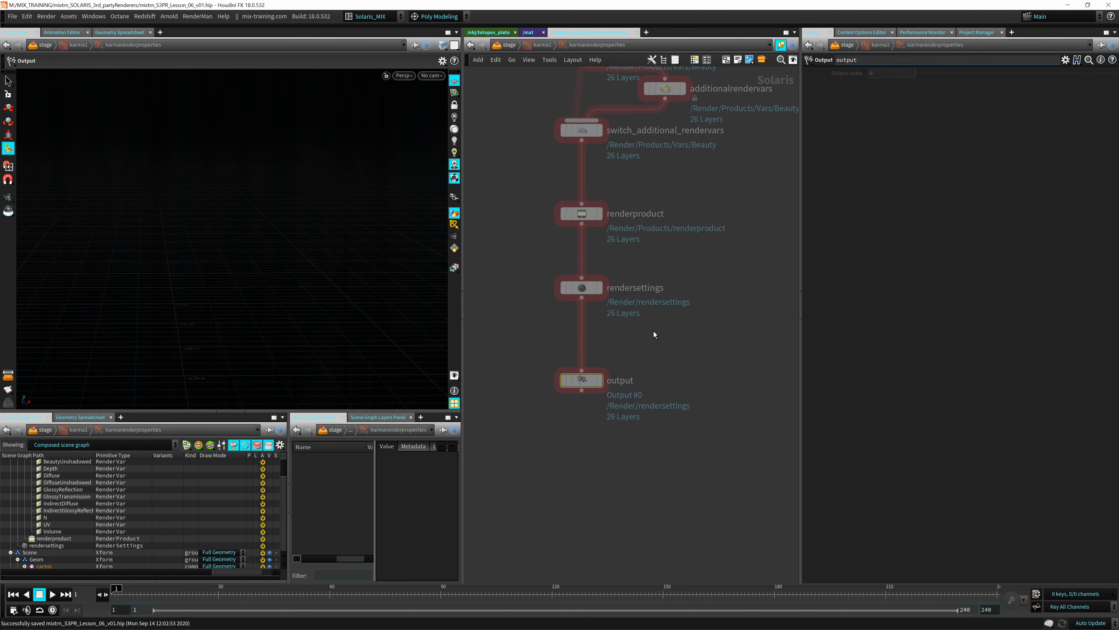
key("u")
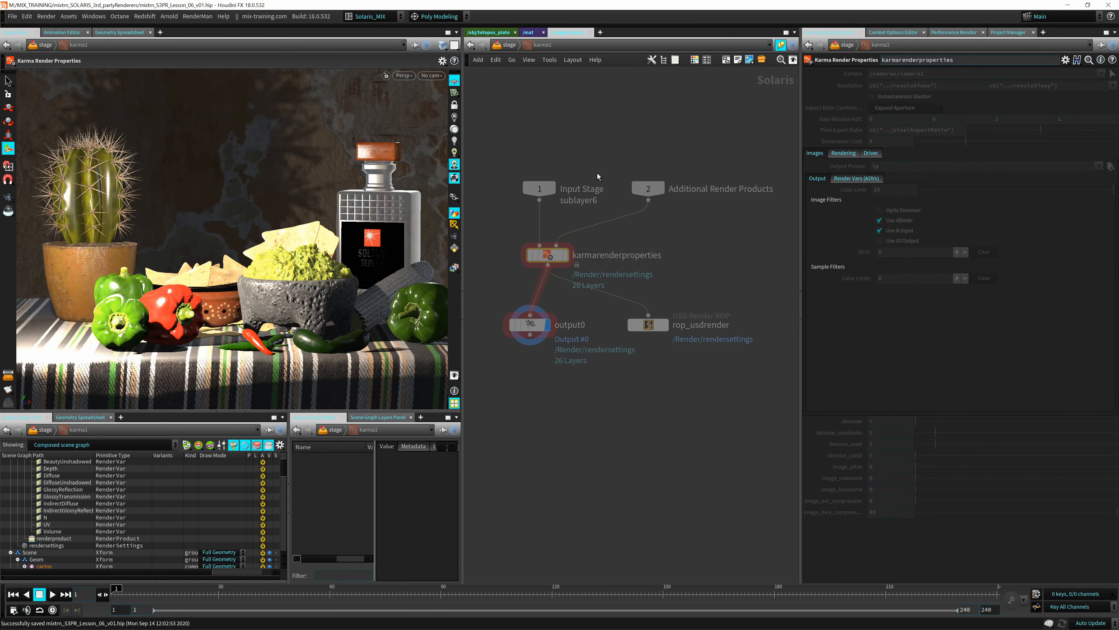
key("u")
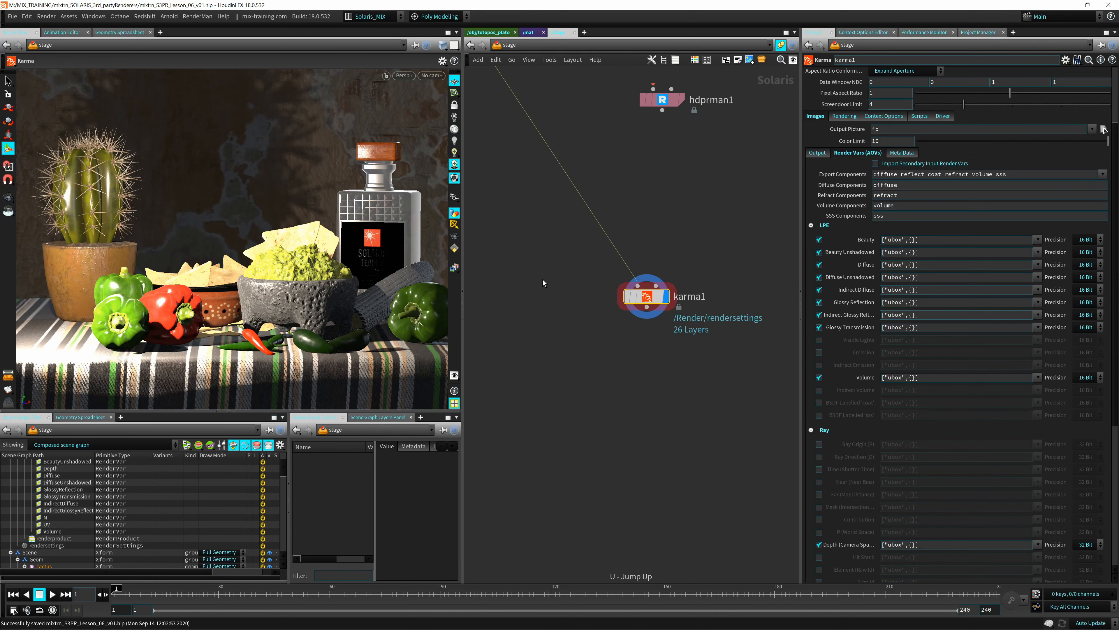
Step: Find the hdprman1 node in the stage network and go inside it
middle_click_drag(543, 282, 630, 352)
scroll(630, 352, "down", 4)
middle_click_drag(568, 333, 552, 262)
middle_click_drag(726, 275, 657, 253)
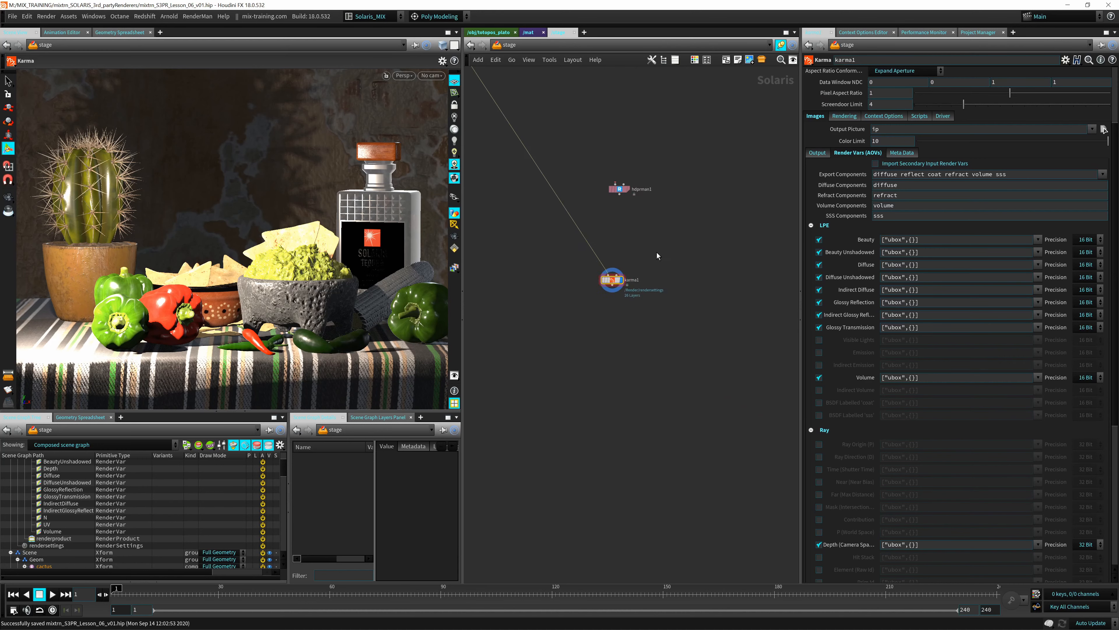
scroll(657, 252, "up", 3)
left_click_drag(585, 304, 520, 260)
middle_click_drag(600, 233, 642, 310)
left_click_drag(643, 237, 673, 305)
double_click(673, 304)
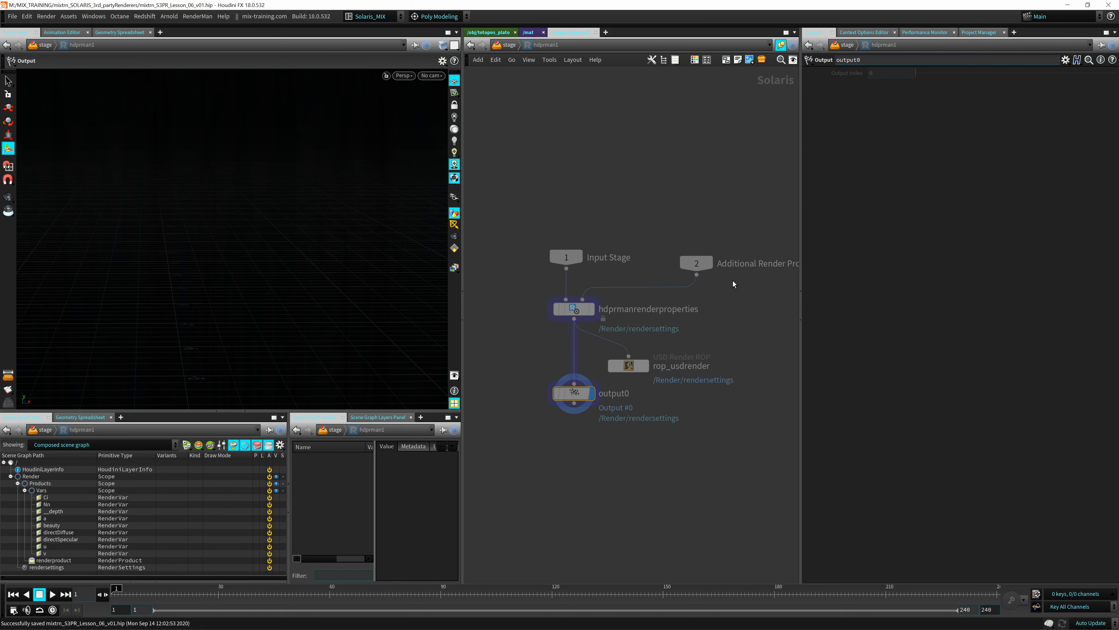
Step: Go through hdprmanrenderproperties into hdprmanstandardrendervars, examine its render var chain, and return one level up
double_click(586, 311)
middle_click_drag(677, 271, 684, 159)
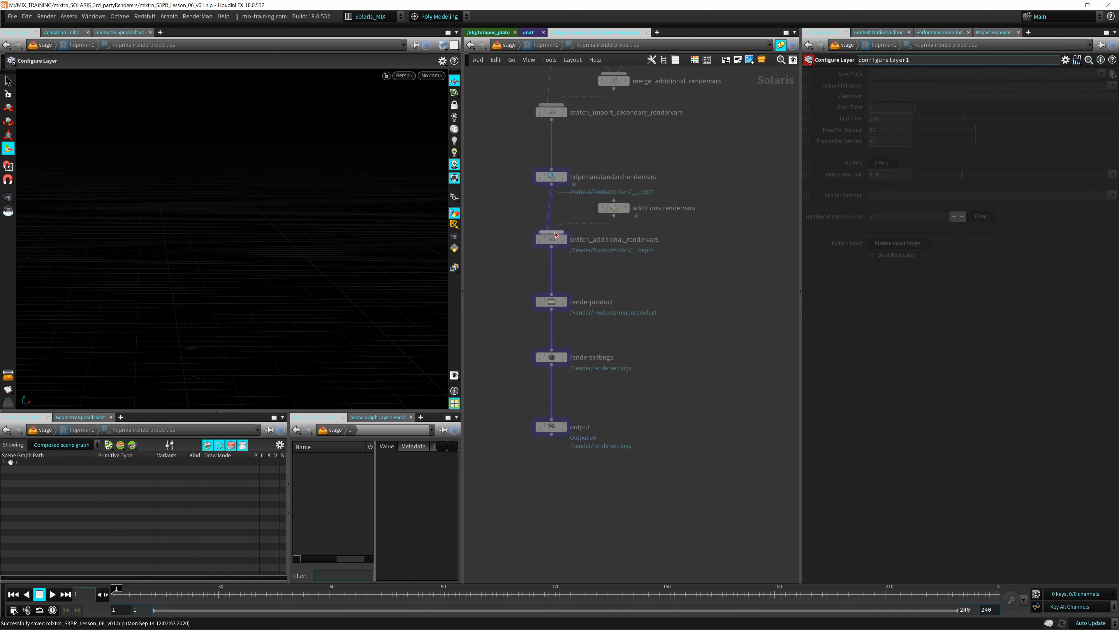
double_click(551, 177)
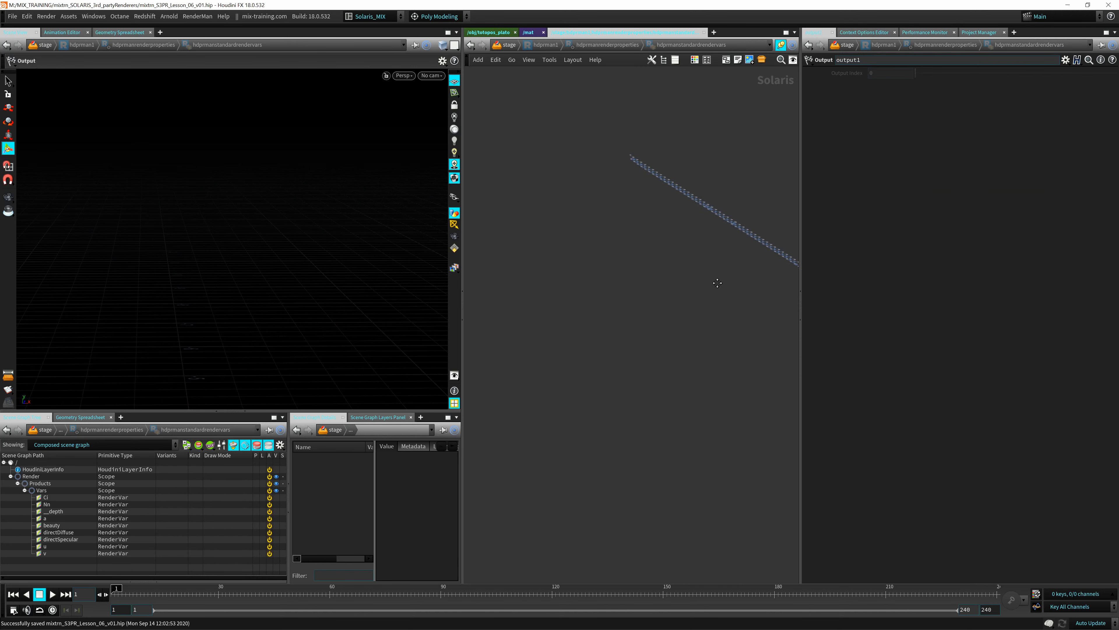
right_click_drag(622, 253, 691, 218)
middle_click_drag(663, 302, 597, 472)
right_click_drag(582, 375, 564, 395)
middle_click_drag(565, 395, 564, 354)
key("u")
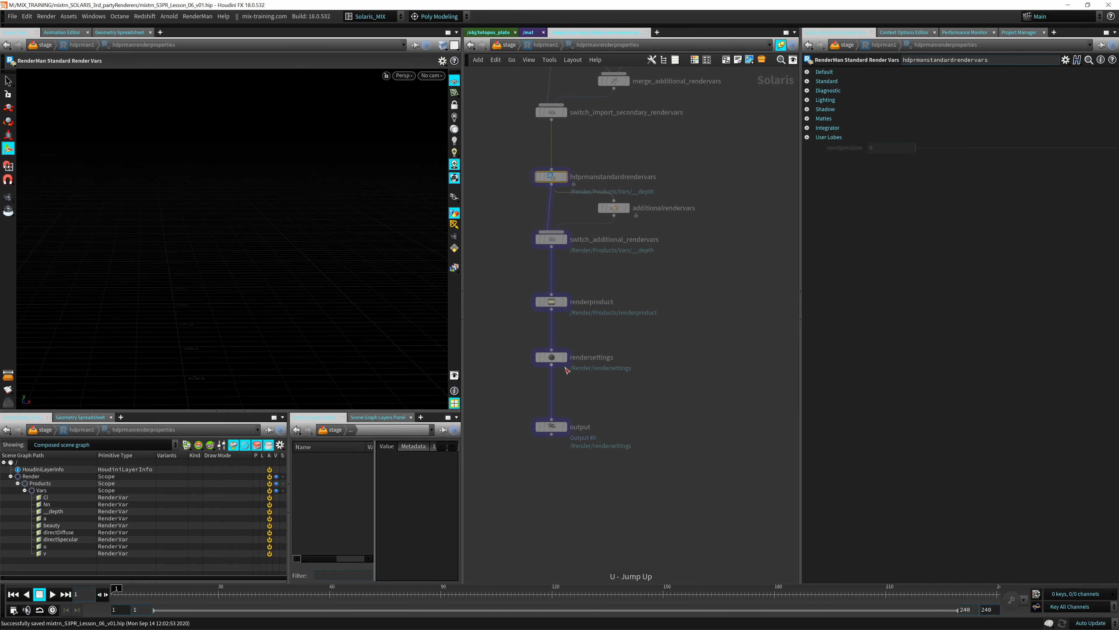
Step: Go back up to the stage network and place the hdprman1 node level with karma1
key("u")
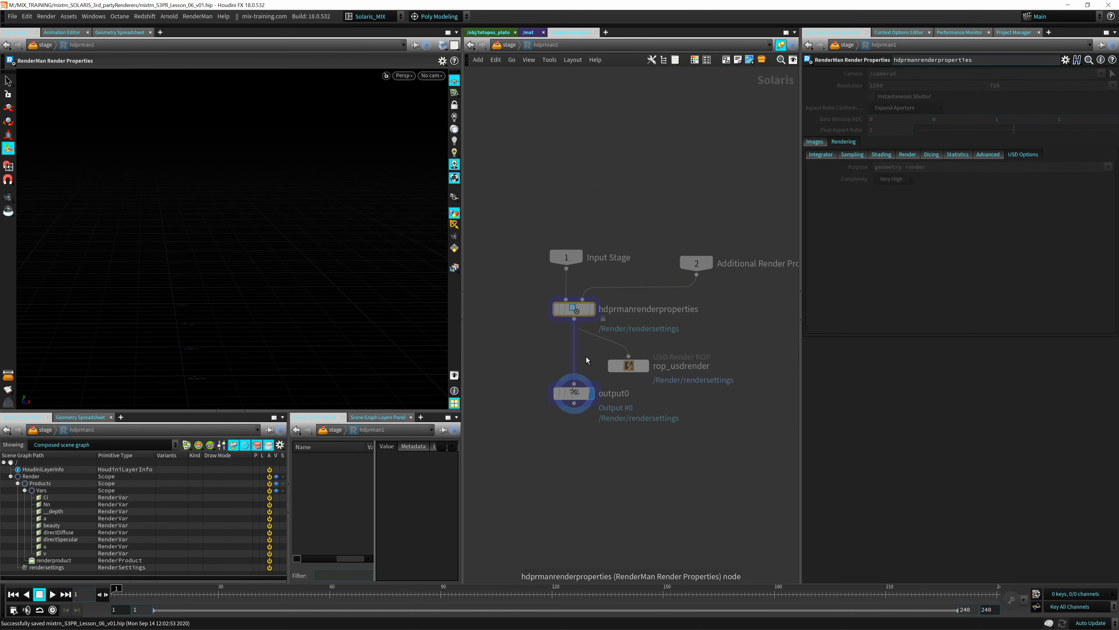
key("u")
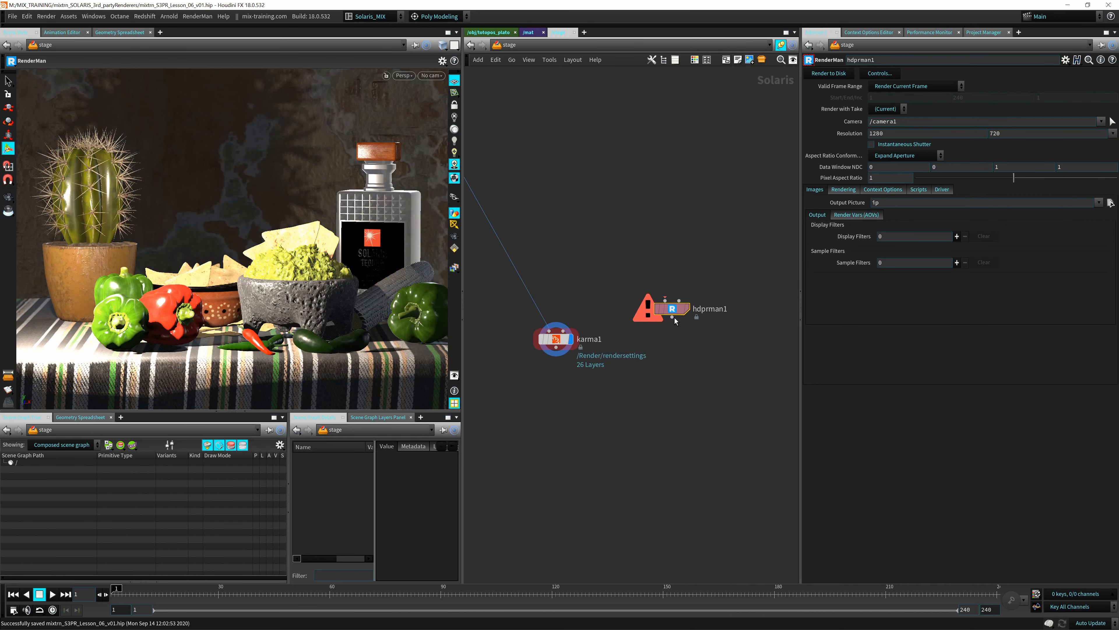
left_click_drag(675, 317, 685, 343)
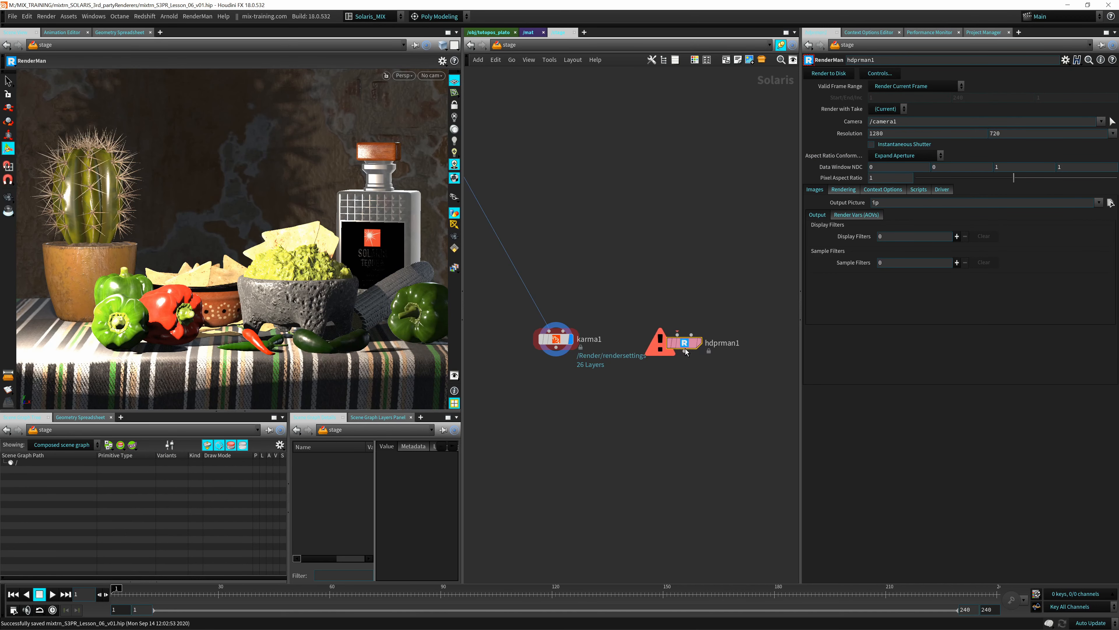
Step: In hdprman1's Lighting render vars, enable Indirect Diffuse, Direct Specular Unoccluded and Indirect Diffuse Unoccluded
left_click(845, 189)
left_click(816, 190)
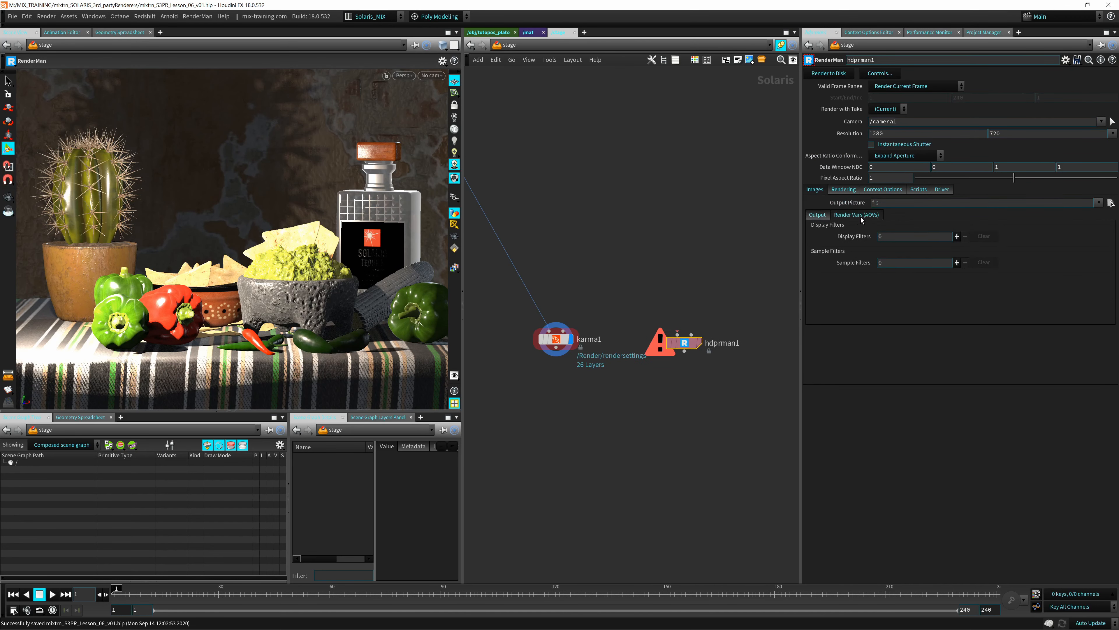
left_click(860, 215)
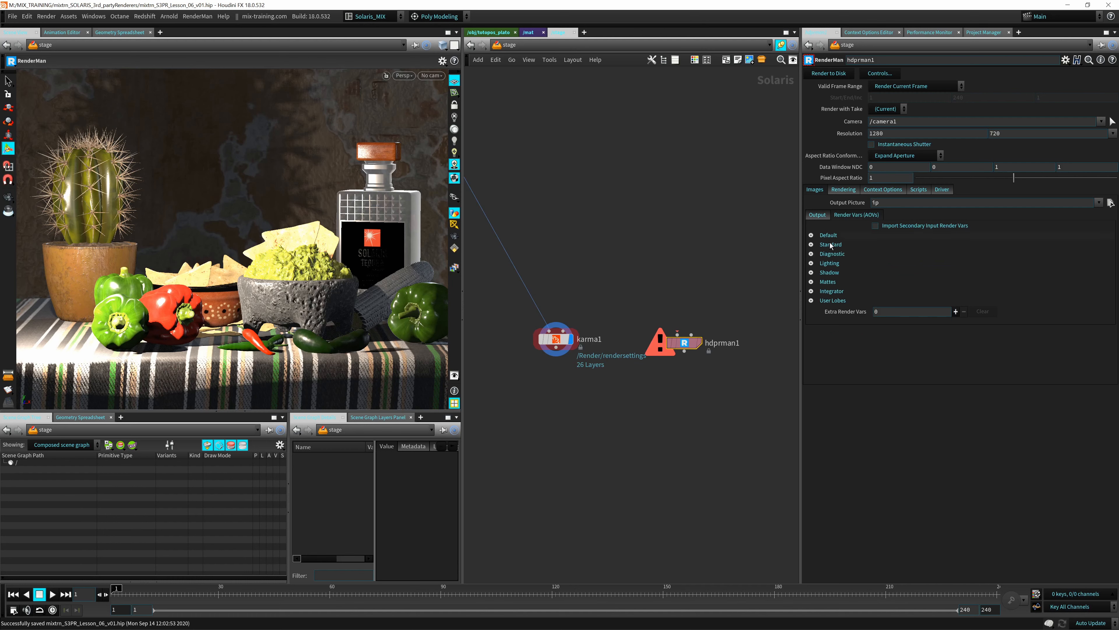
left_click(811, 263)
left_click(819, 365)
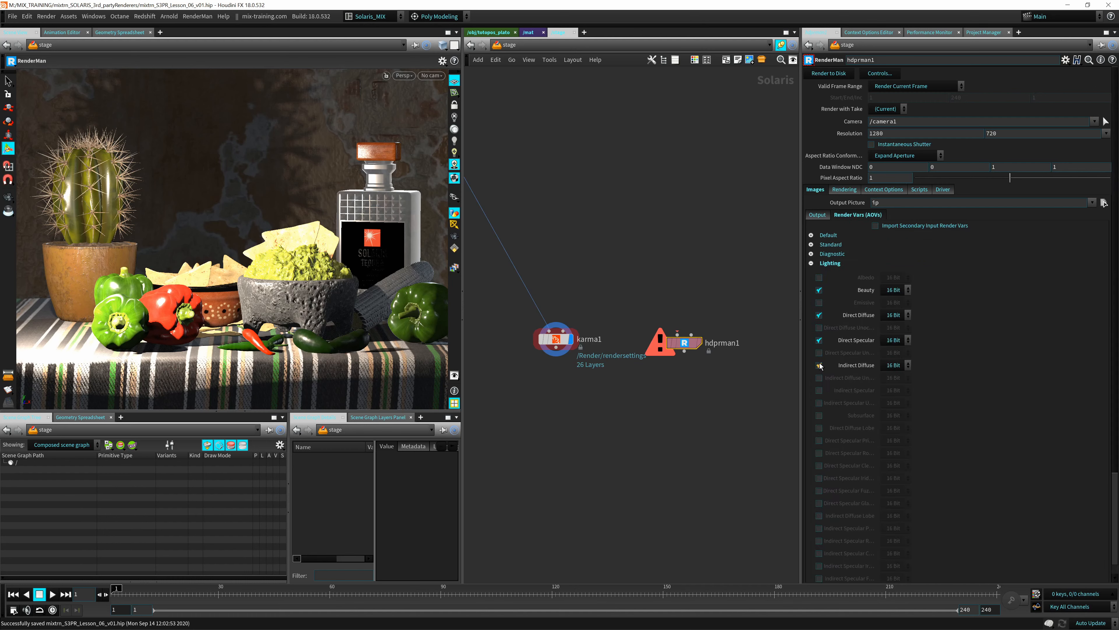
left_click(819, 352)
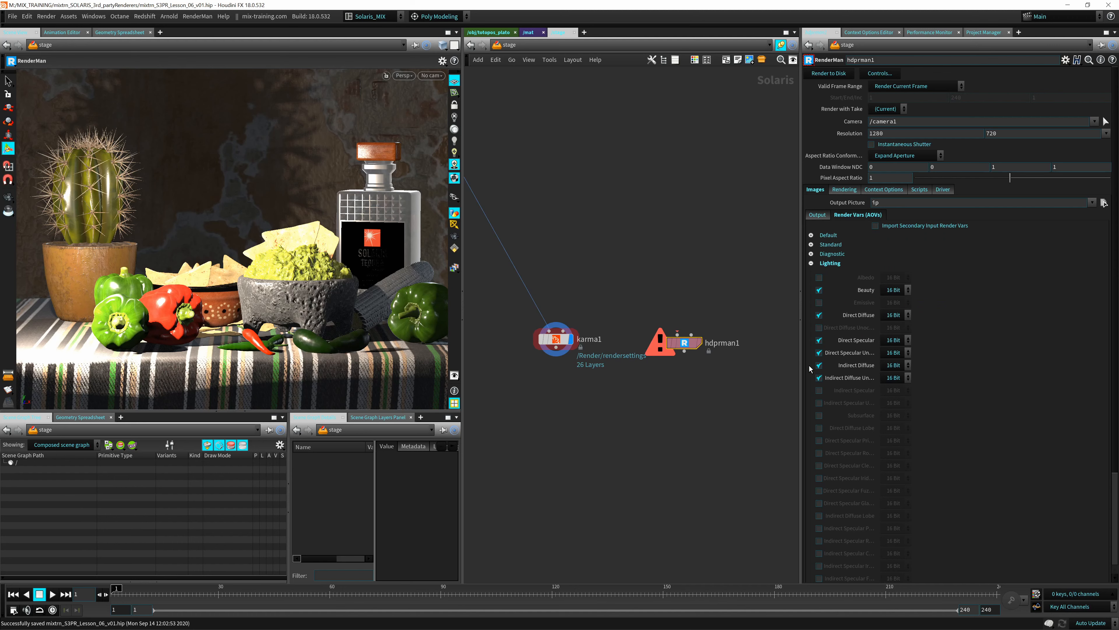
left_click_drag(683, 347, 695, 350)
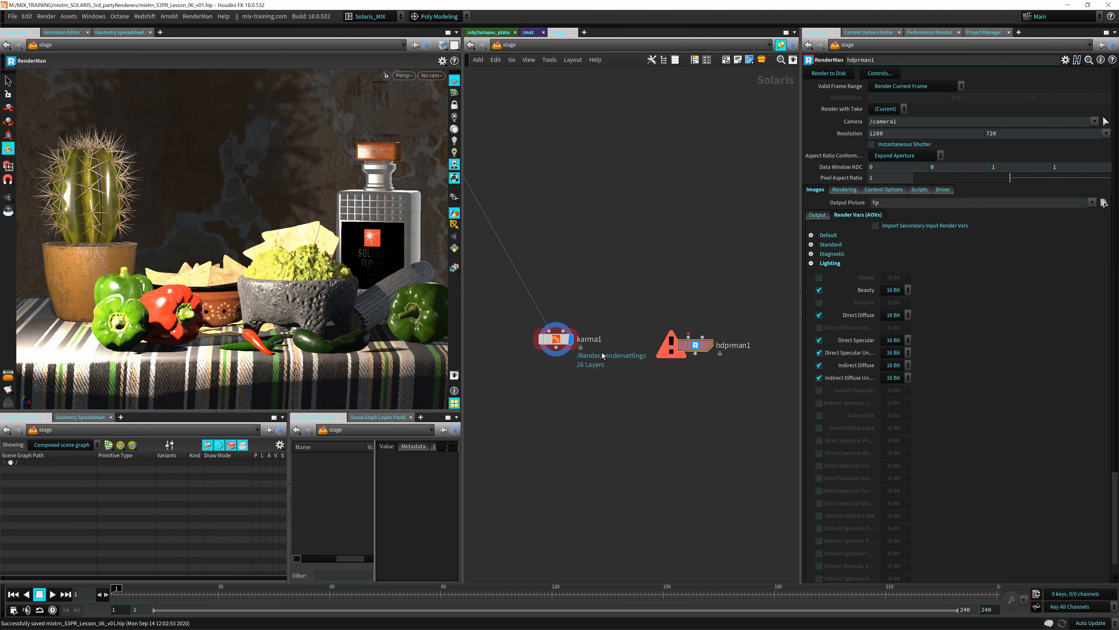
mouse_move(701, 347)
left_mouse_down()
mouse_move(709, 352)
mouse_move(694, 351)
left_mouse_up()
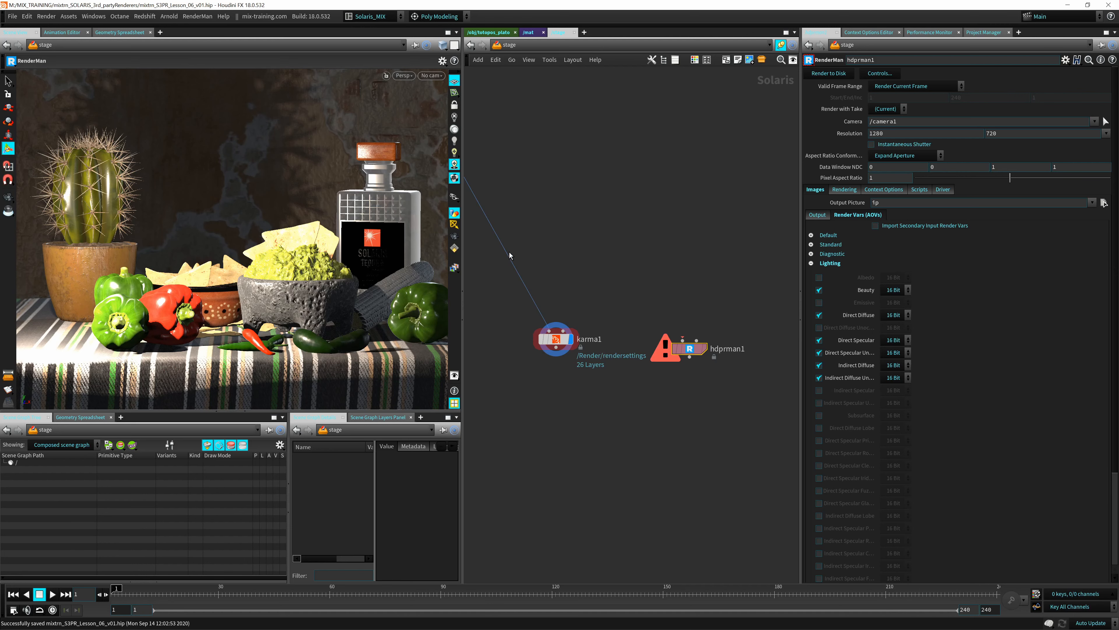
left_click(454, 268)
left_click(606, 249)
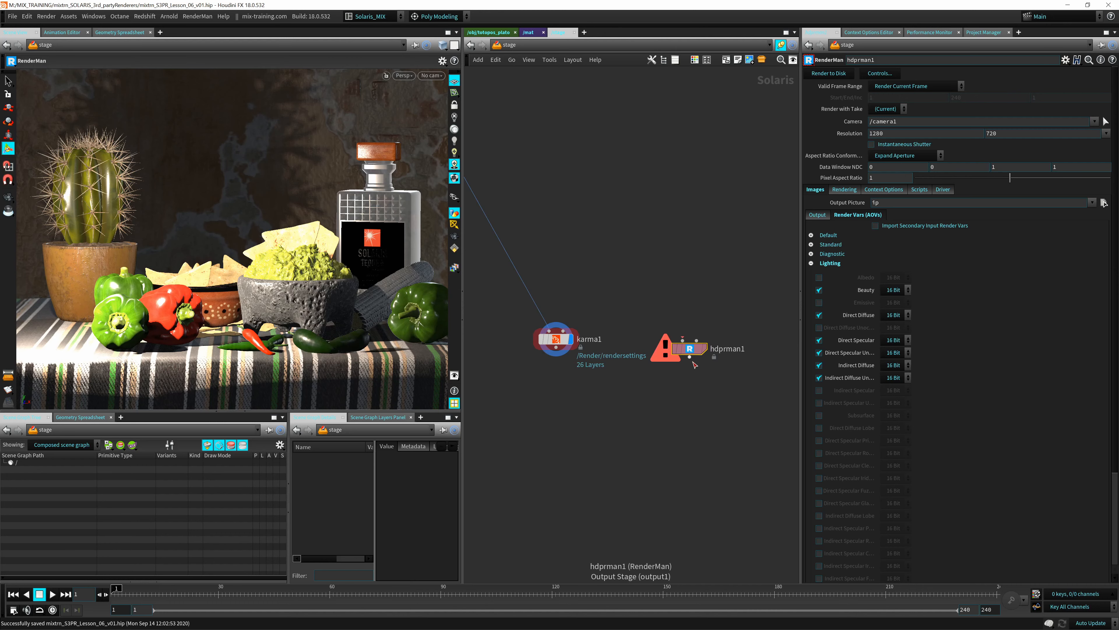
left_click_drag(694, 349, 697, 345)
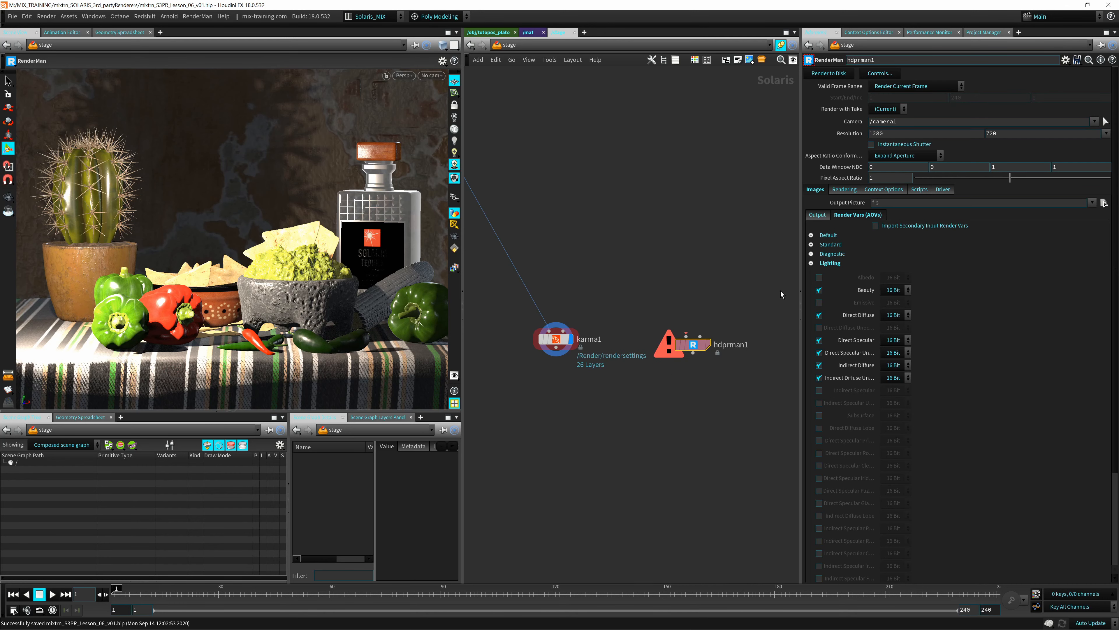
Step: Widen the network view and arrange karma1 and hdprman1 closer to the Arnold render var chain
left_click_drag(801, 272, 866, 272)
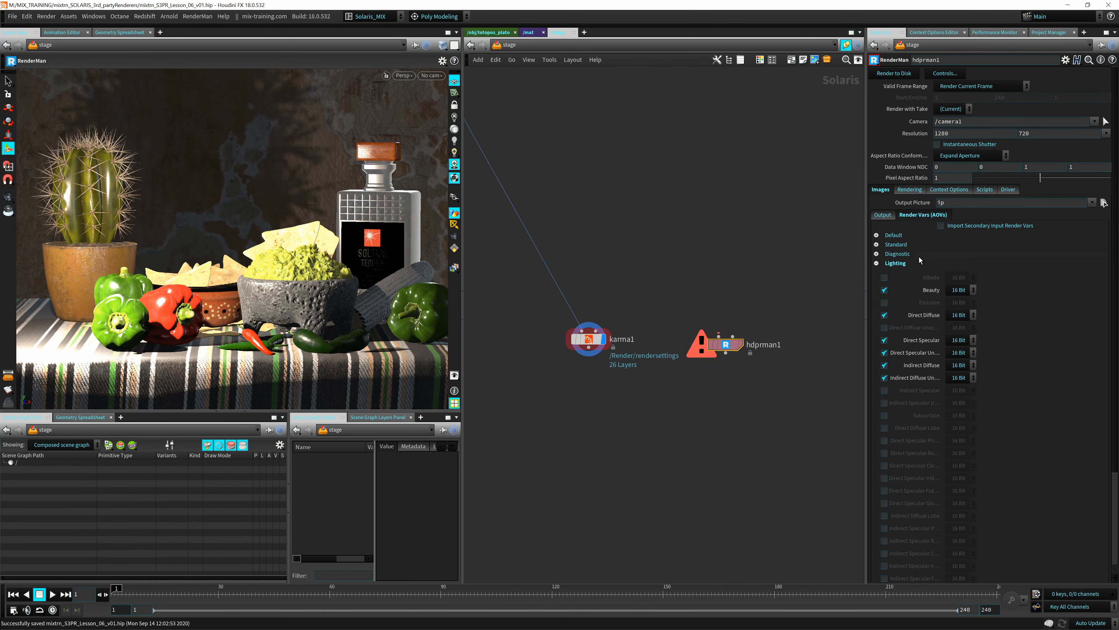
left_click_drag(710, 356, 721, 356)
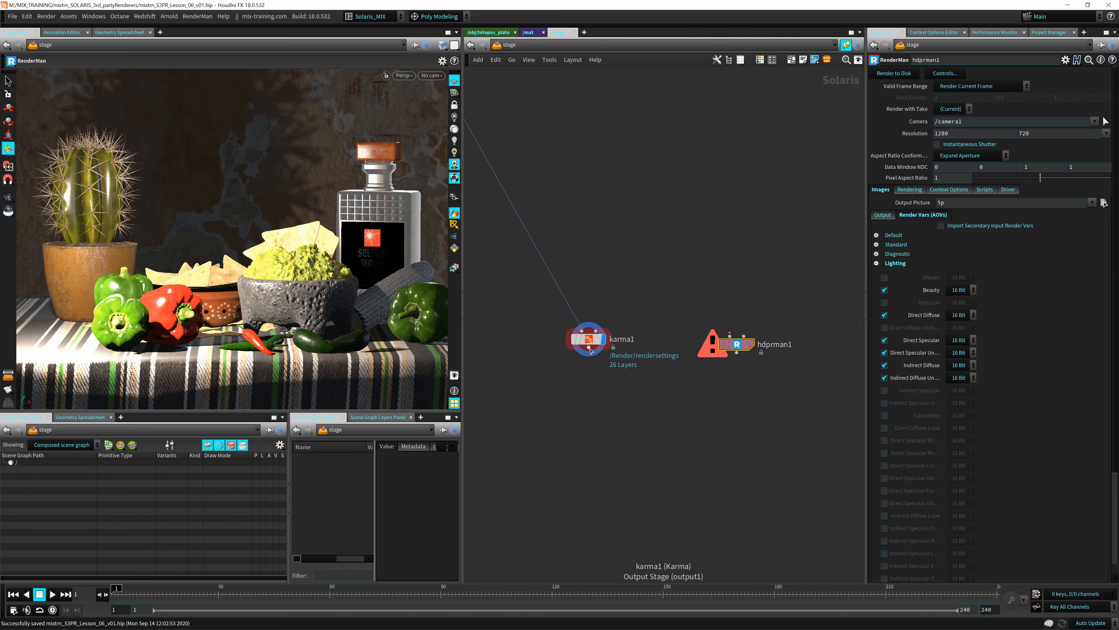
left_click_drag(590, 341, 570, 342)
middle_click_drag(629, 240, 684, 397)
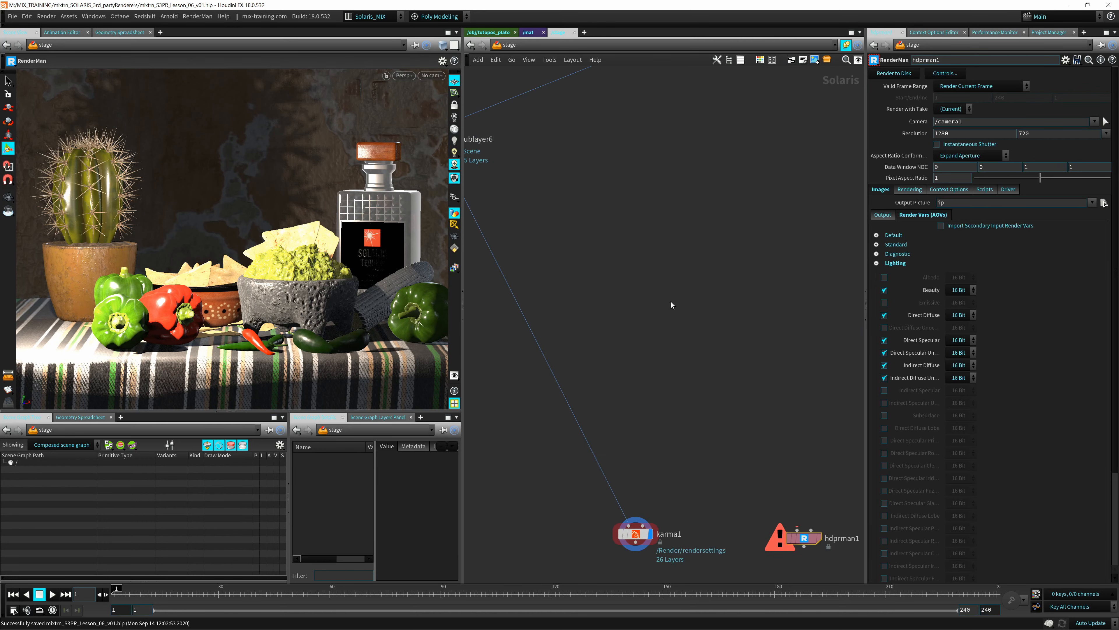
scroll(704, 249, "down", 5)
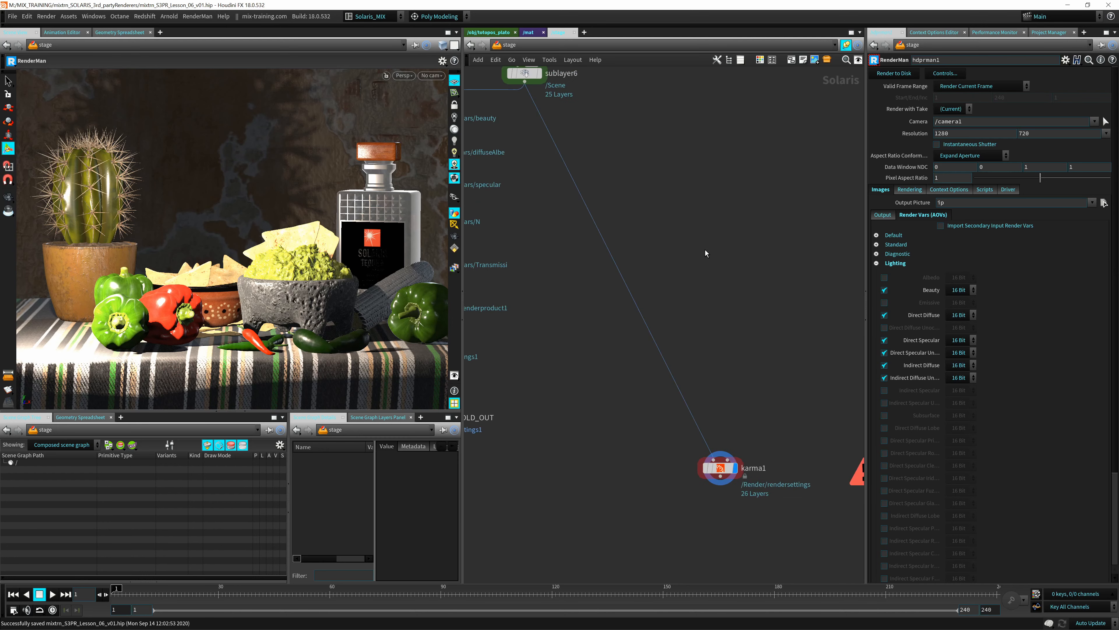
middle_click_drag(700, 251, 681, 270)
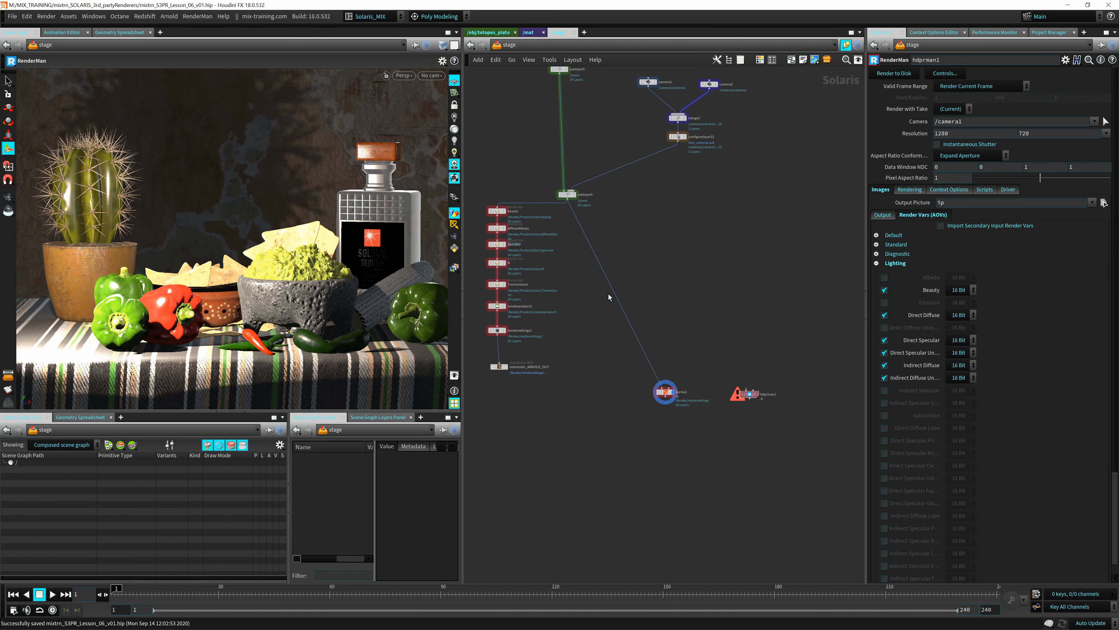
middle_click_drag(606, 300, 648, 243)
left_click_drag(543, 312, 540, 303)
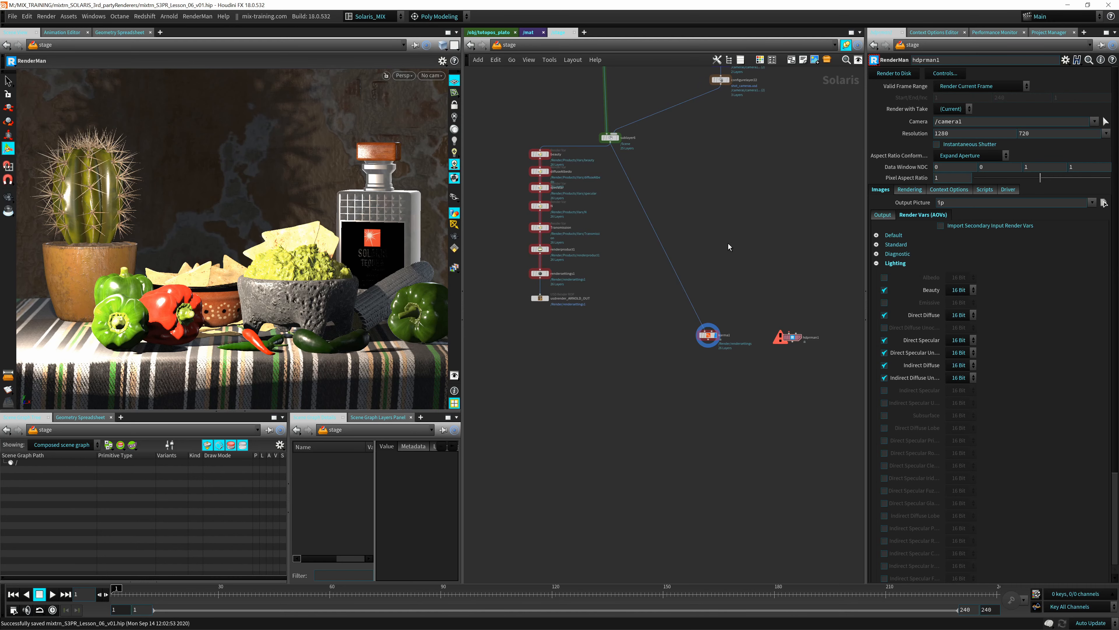
middle_click_drag(724, 179, 700, 222)
left_click_drag(689, 377, 607, 343)
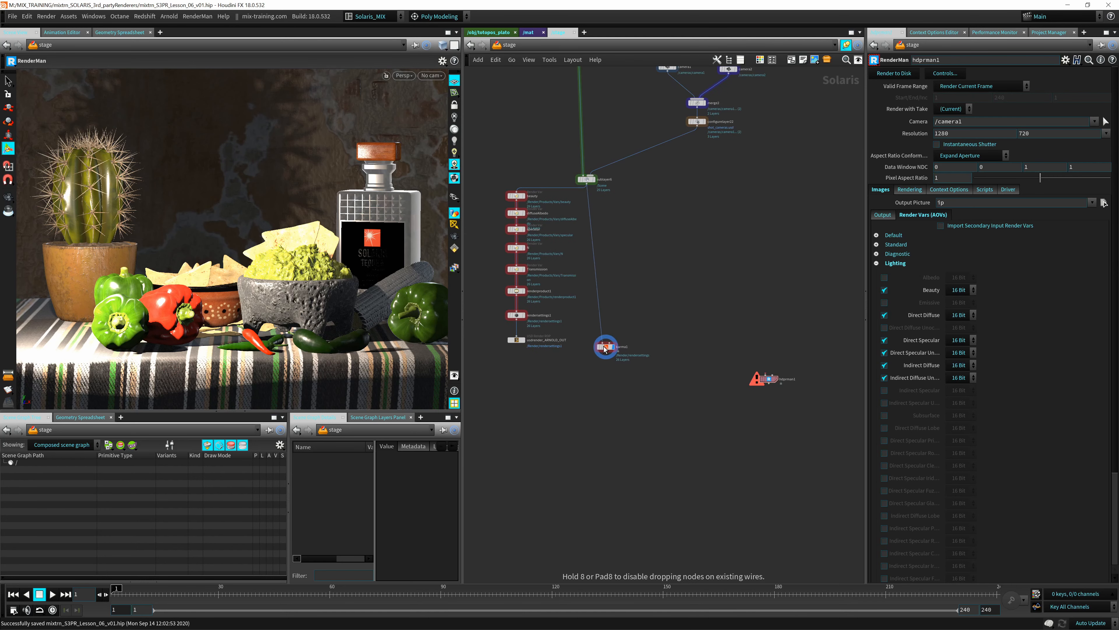
left_click_drag(766, 378, 677, 345)
middle_click_drag(649, 258, 637, 276)
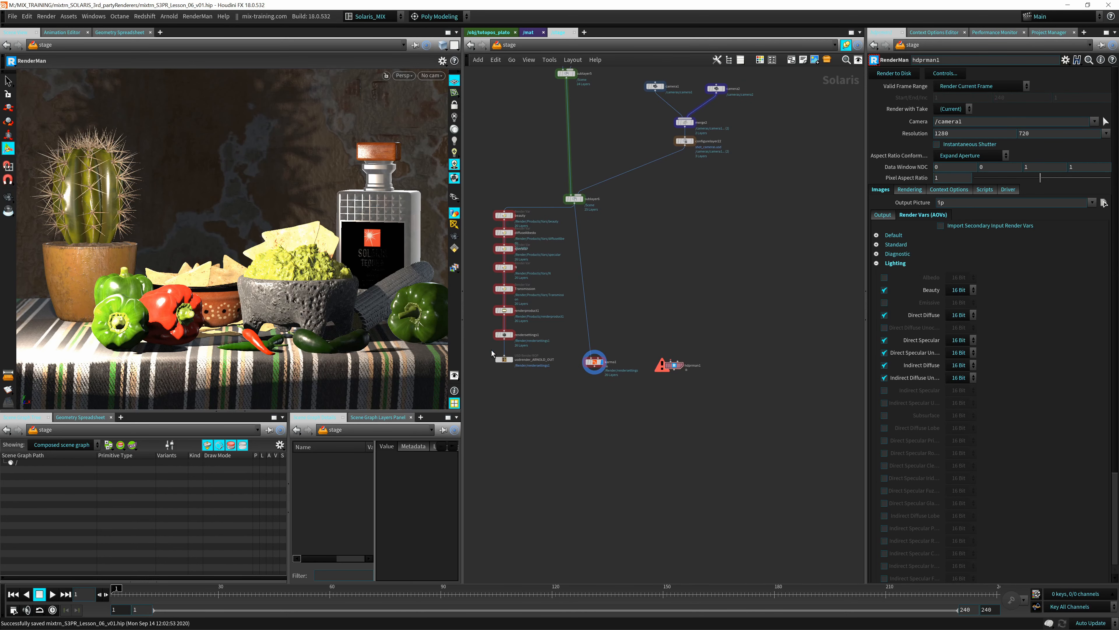
Step: Add a Render Var node in the free space beside sublayer6 and rename it beauty1
key("Tab")
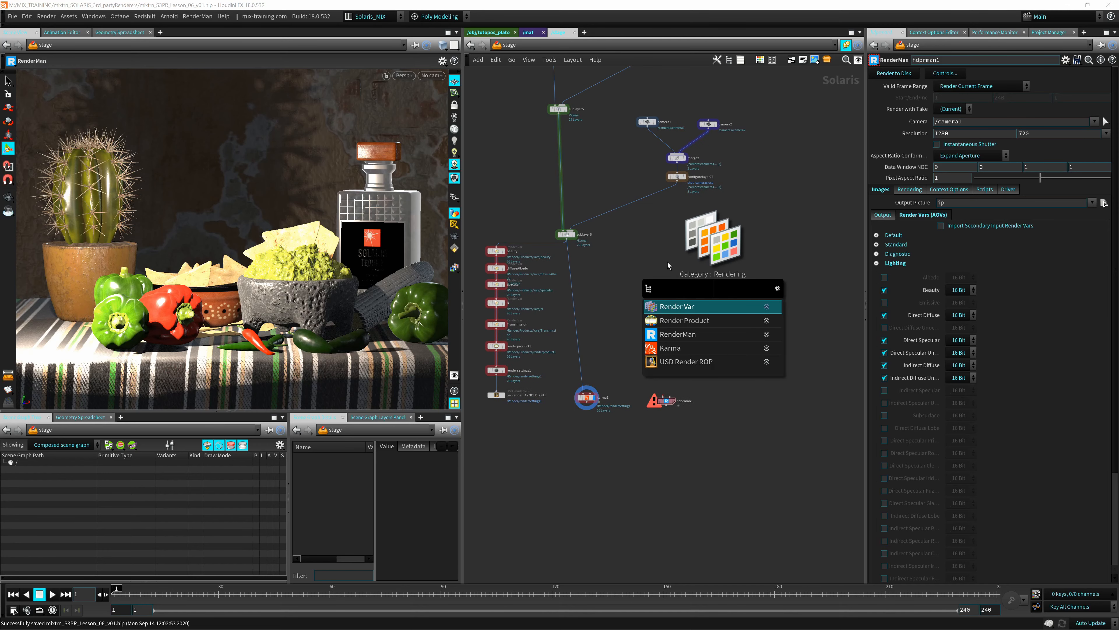
left_click(685, 307)
left_click(662, 289)
scroll(678, 282, "up", 5)
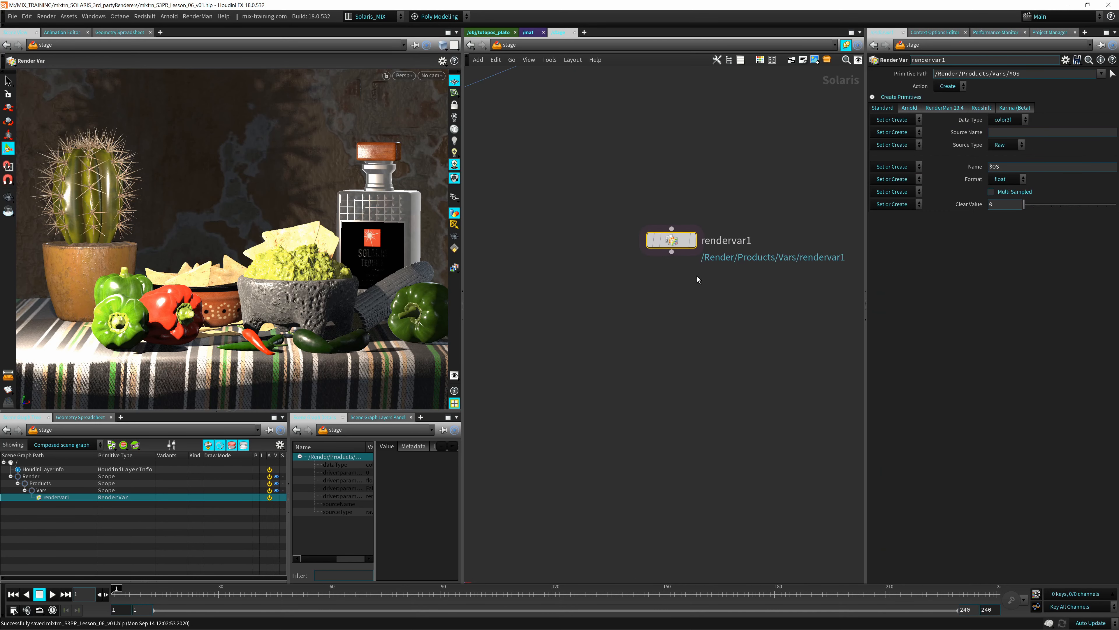
double_click(706, 216)
type("be")
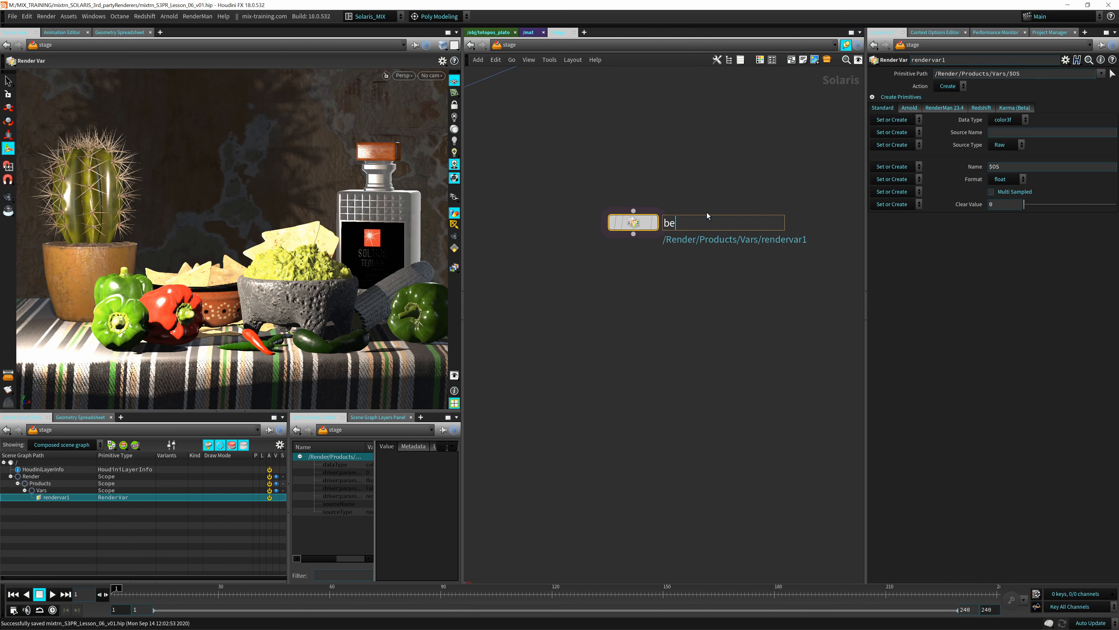
type("auty1")
key("Return")
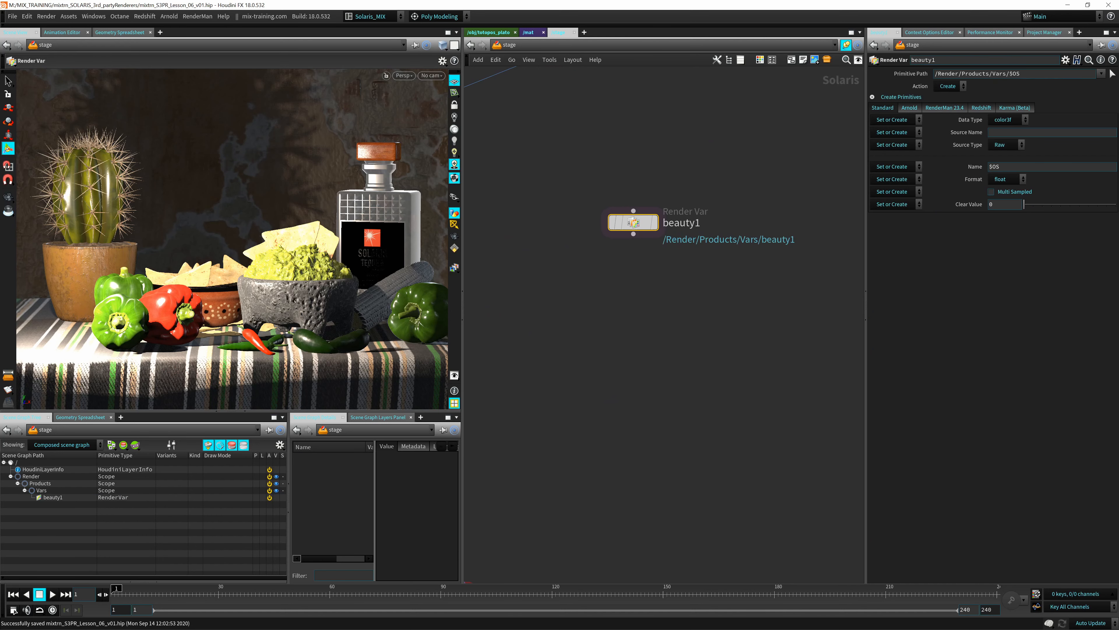
Step: Connect sublayer6's output to the beauty1 render var and position the node beside it
middle_click_drag(624, 244, 770, 275)
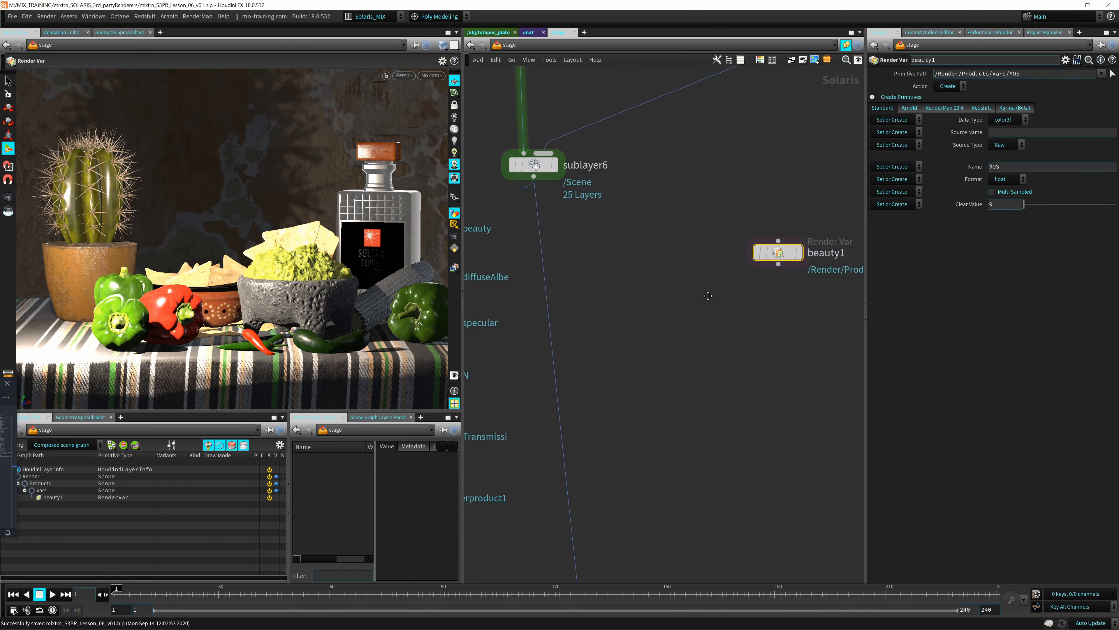
left_click(536, 178)
left_click(780, 242)
left_click_drag(780, 254, 784, 239)
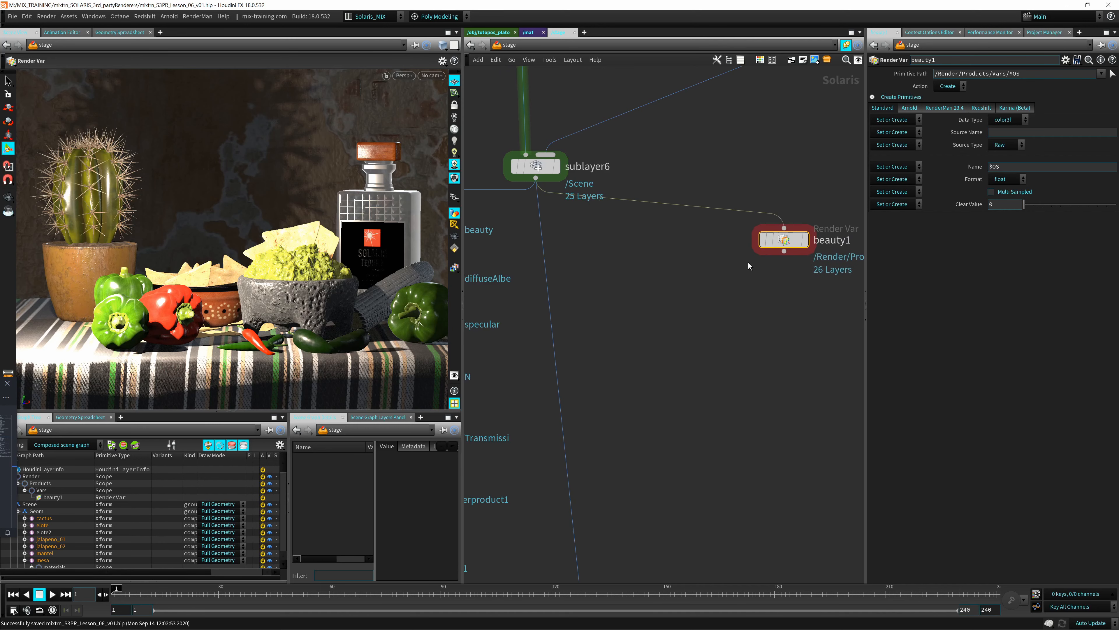
middle_click_drag(723, 291, 620, 307)
mouse_move(685, 253)
left_mouse_down()
mouse_move(680, 262)
mouse_move(696, 257)
left_mouse_up()
Step: Try a fixed AOV name of beauty on beauty1, and revert the Name parameter to its default
mouse_move(696, 258)
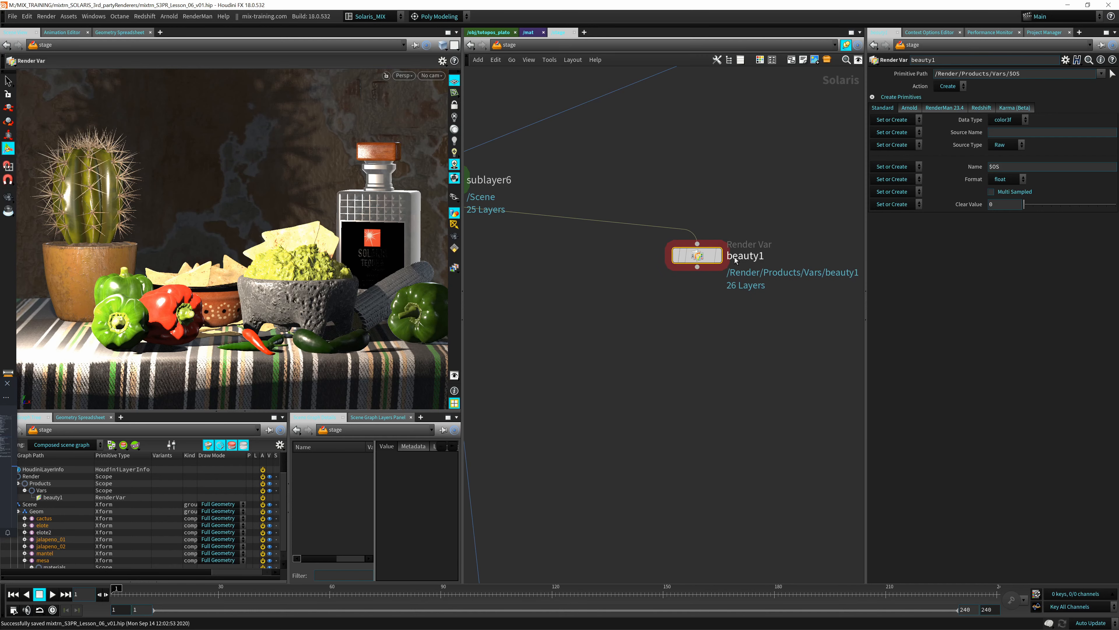
double_click(1007, 168)
key("BackSpace")
type("beatu")
key("BackSpace")
type("y")
key("Return")
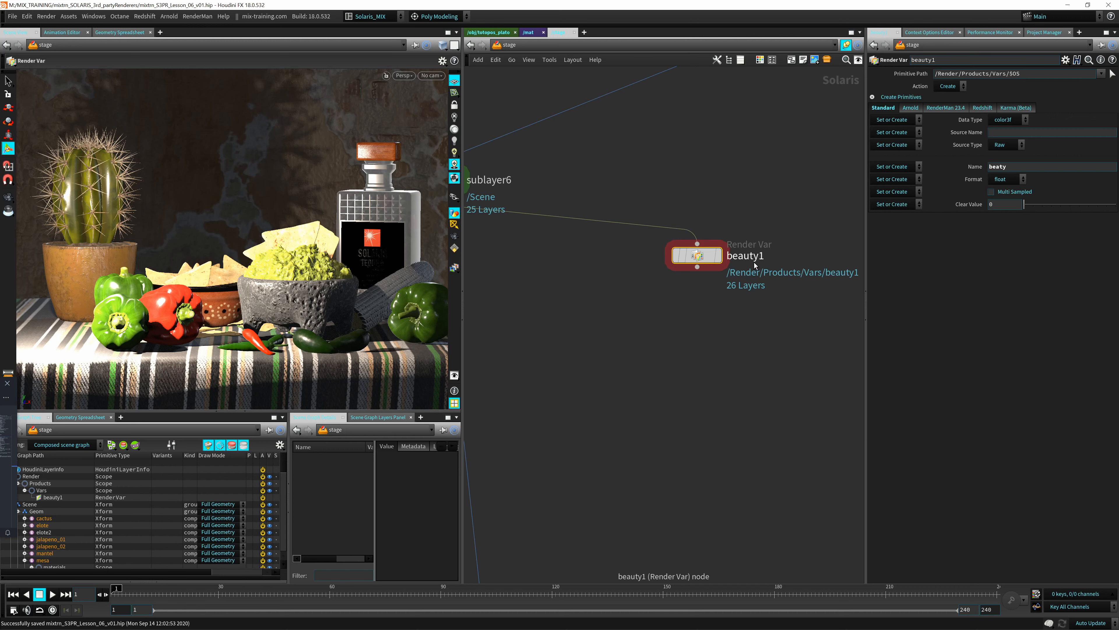
left_click(1004, 170)
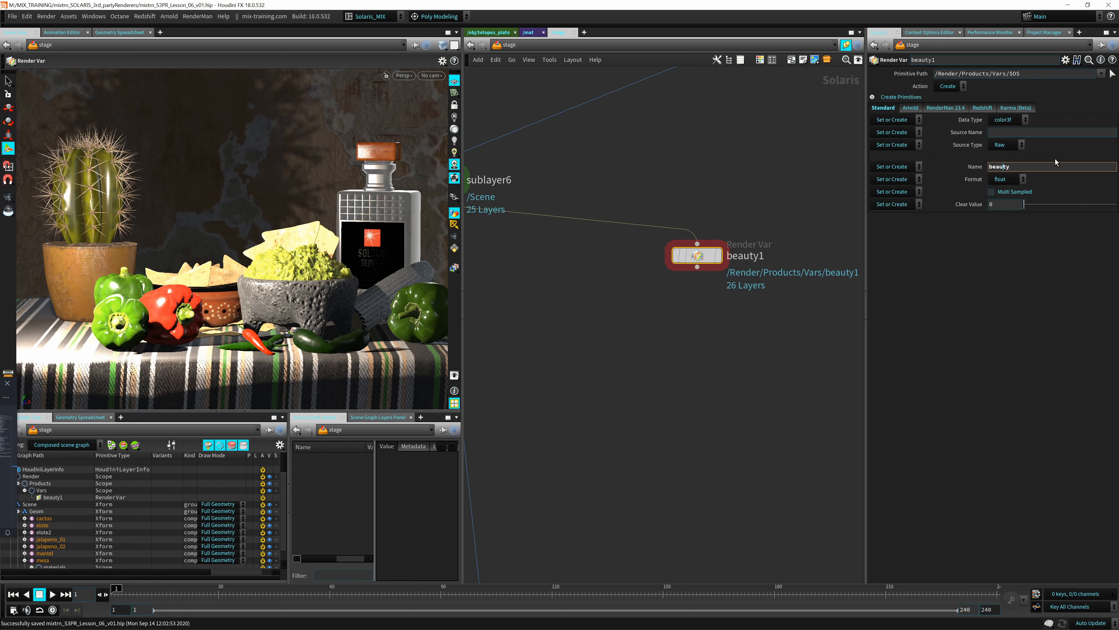
key("Return")
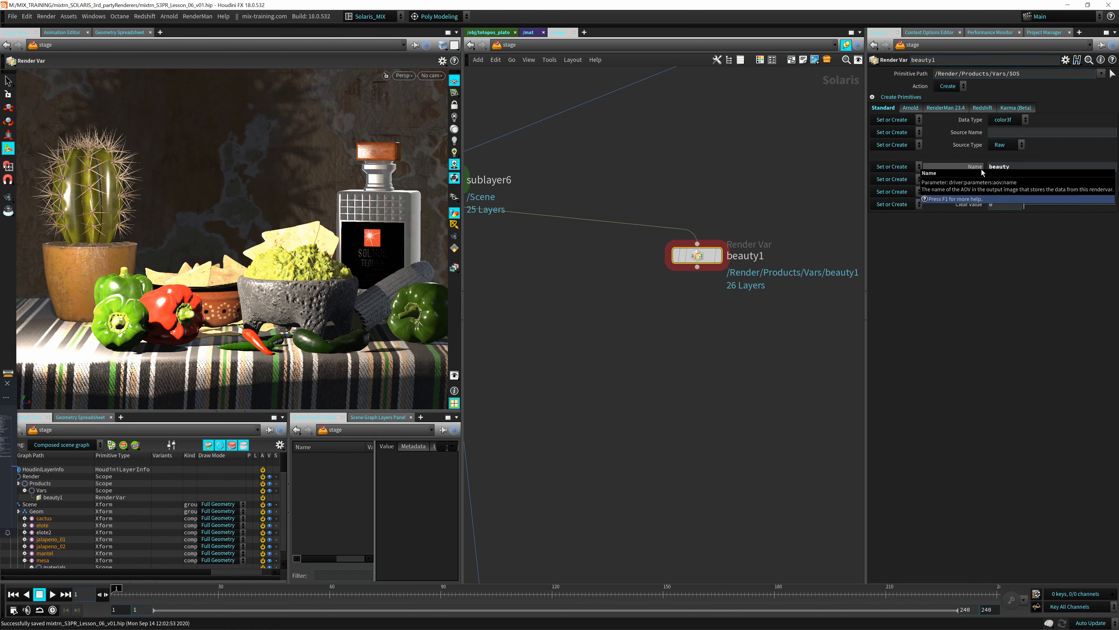
middle_click(980, 168, "ctrl")
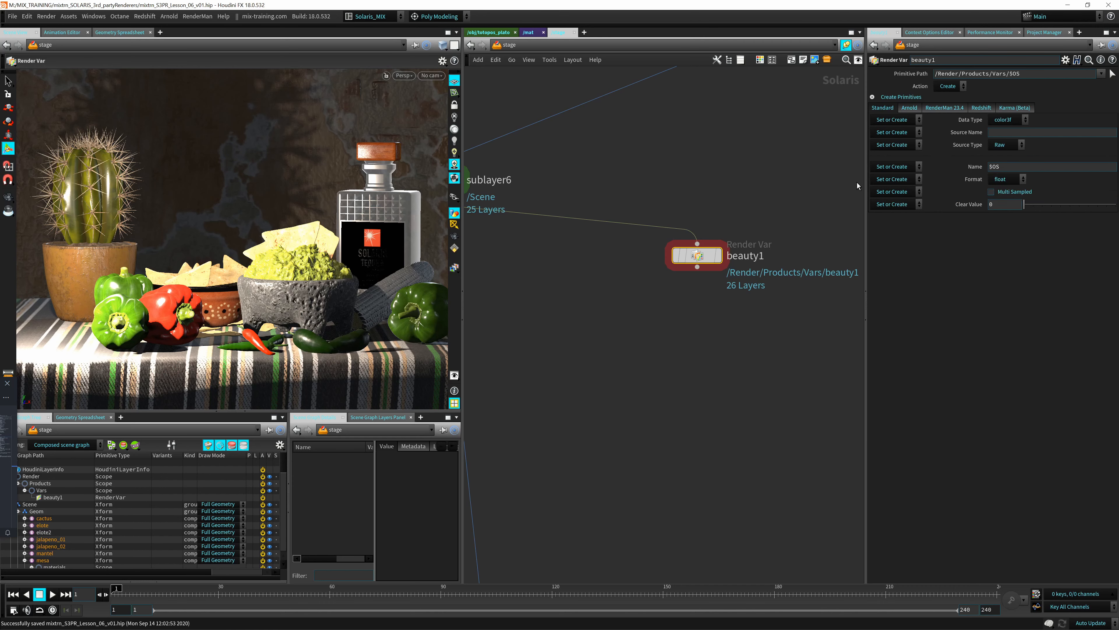
Step: Set beauty1's Source Name to rs:beauty and make beauty1 the displayed node
left_click(1004, 129)
key("Return")
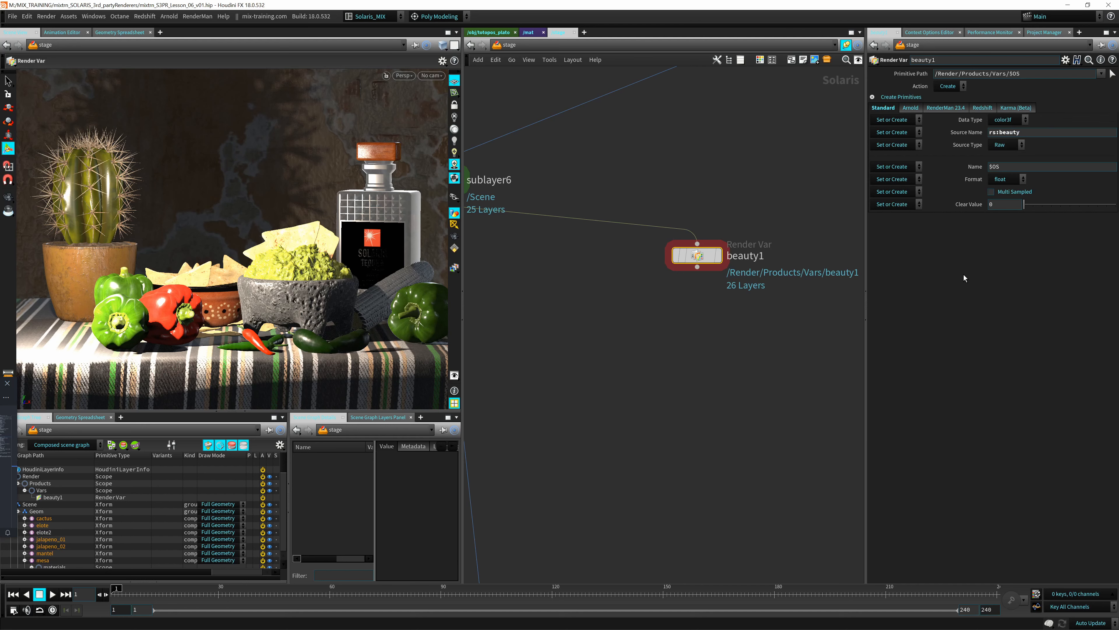
mouse_move(699, 257)
left_click(724, 229)
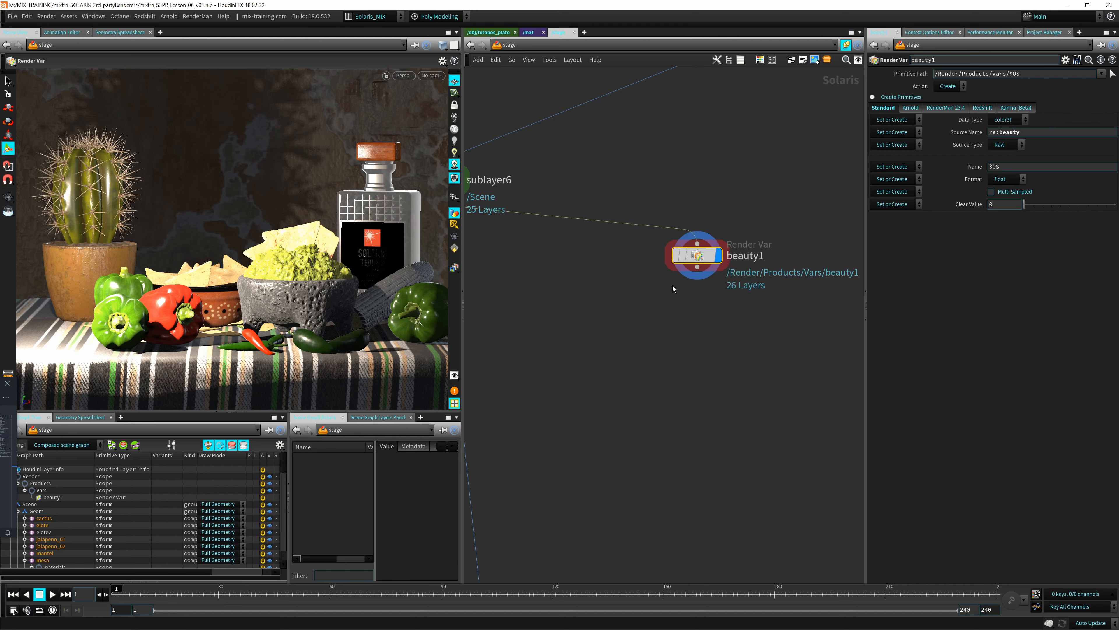
Step: Duplicate renderproduct1, rendersettings1 and usdrender_ARNOLD_OUT together and place the copies below beauty1
middle_click_drag(580, 323, 678, 275)
scroll(678, 275, "down", 5)
scroll(548, 373, "up", 5)
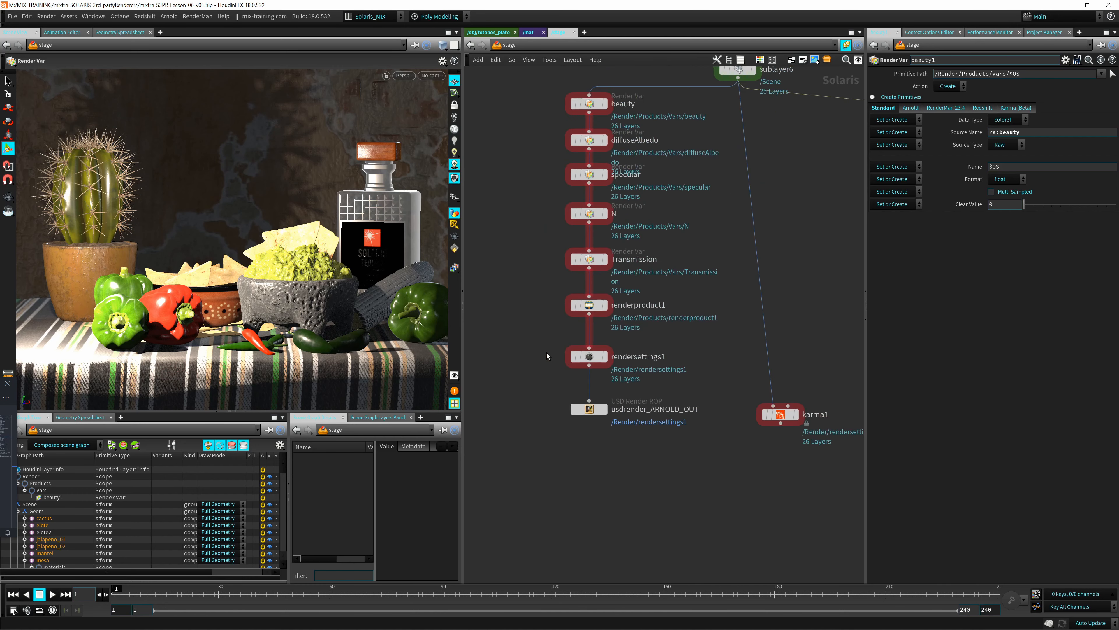
left_click_drag(546, 310, 664, 373)
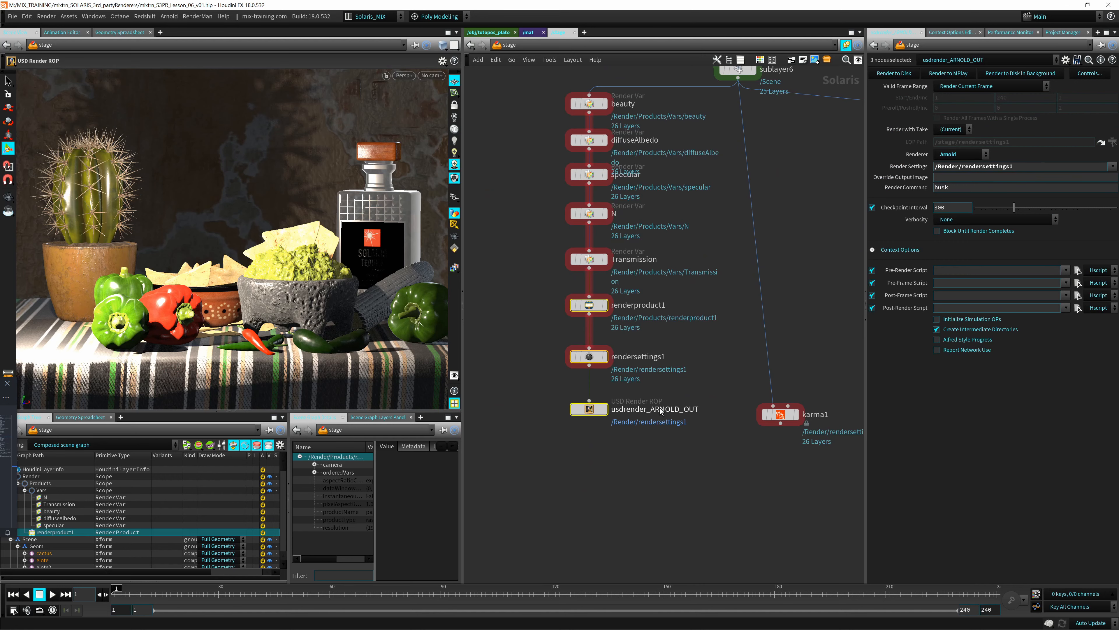
left_click_drag(588, 307, 833, 228, "alt")
middle_click_drag(787, 258, 566, 279)
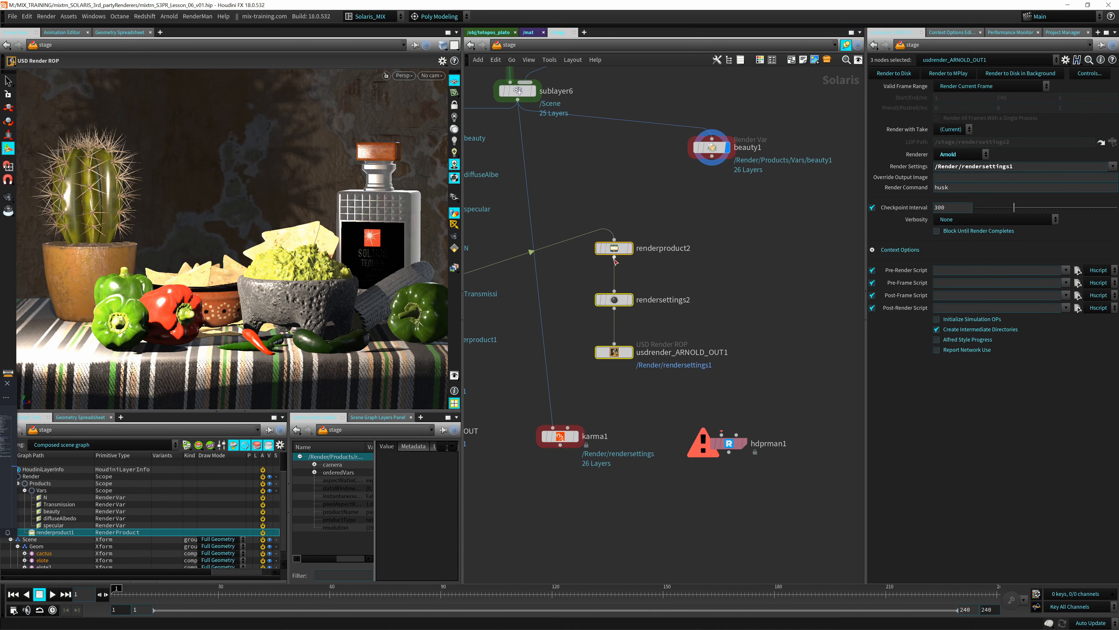
Step: Move the copied product, settings and ROP chain beneath beauty1 and connect beauty1's output to renderproduct2
left_click_drag(614, 250, 707, 237)
left_click(694, 187)
left_click_drag(712, 157, 719, 229)
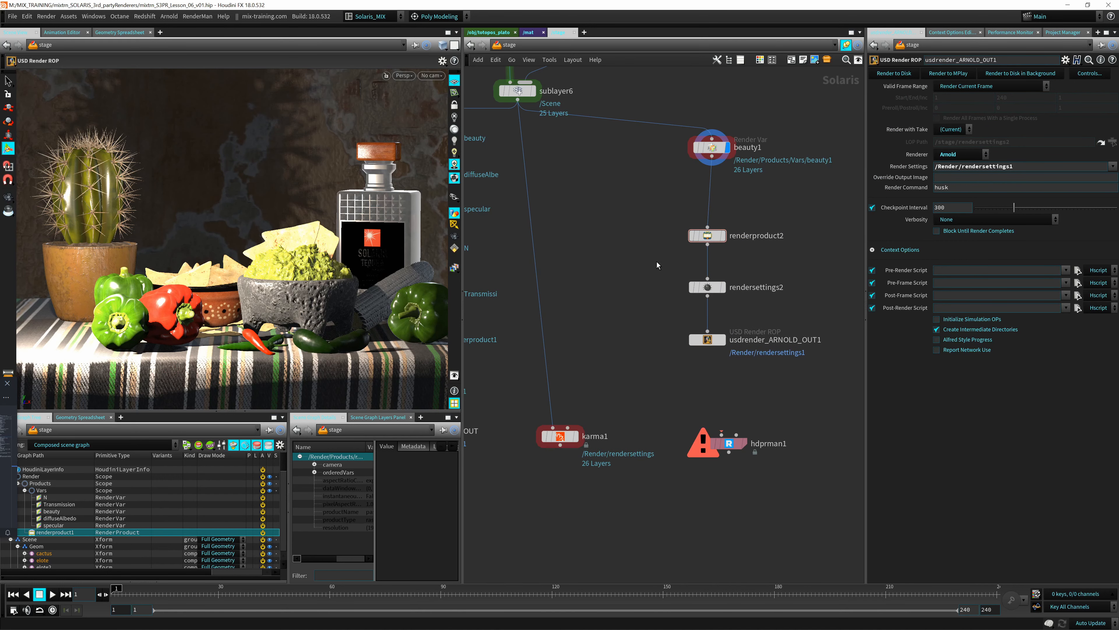
Step: Align renderproduct2, rendersettings2 and usdrender_ARNOLD_OUT1 in an evenly spaced column farther below beauty1
left_click_drag(644, 221, 767, 373)
left_click(708, 270)
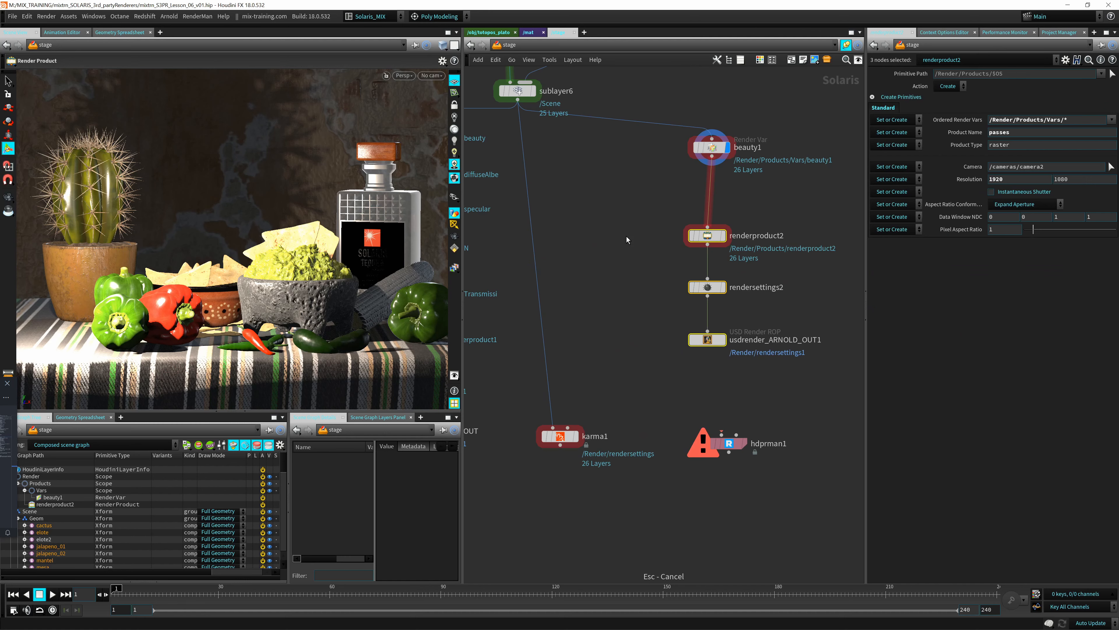
left_click(707, 240)
left_click_drag(707, 240, 708, 266)
left_click_drag(707, 287, 707, 314)
left_click_drag(665, 247, 730, 362)
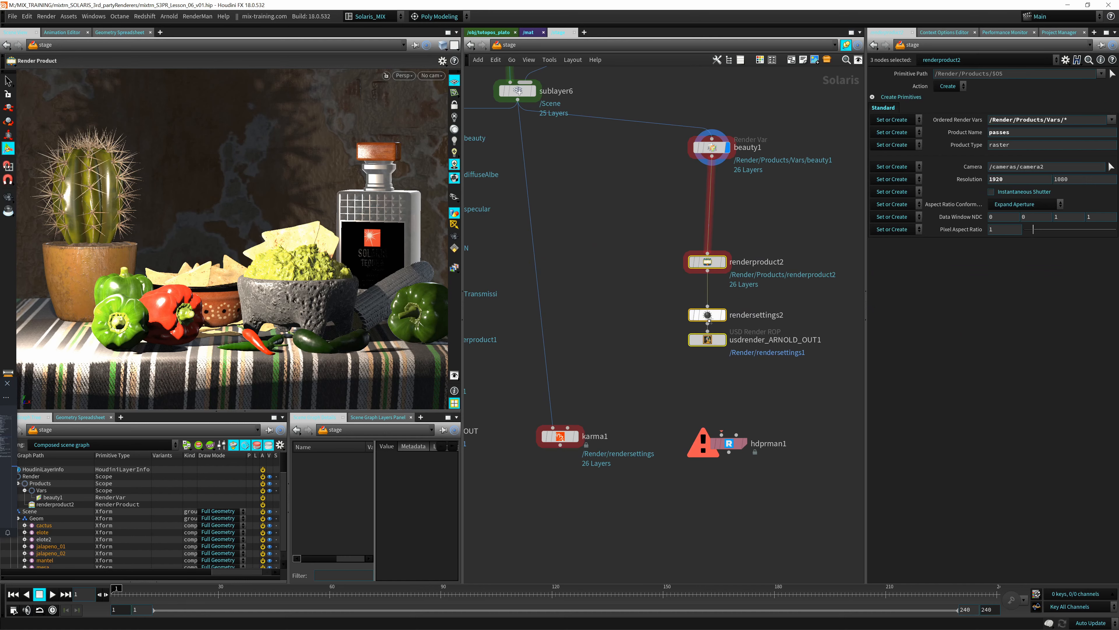
left_click_drag(710, 321, 687, 388)
left_click_drag(720, 278, 724, 289)
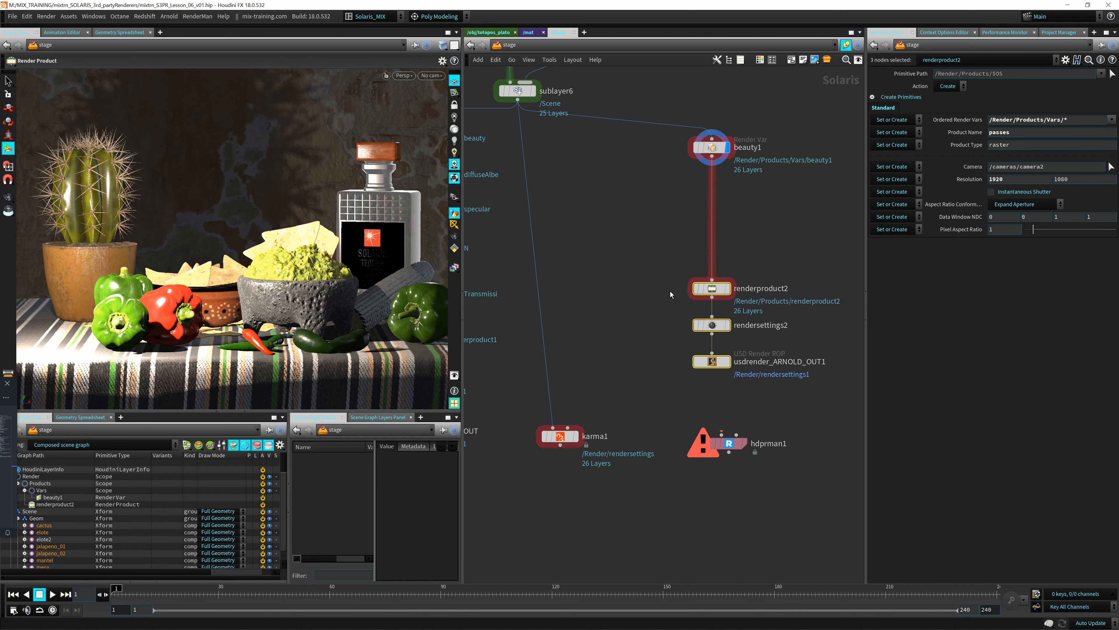
left_click_drag(638, 315, 839, 256)
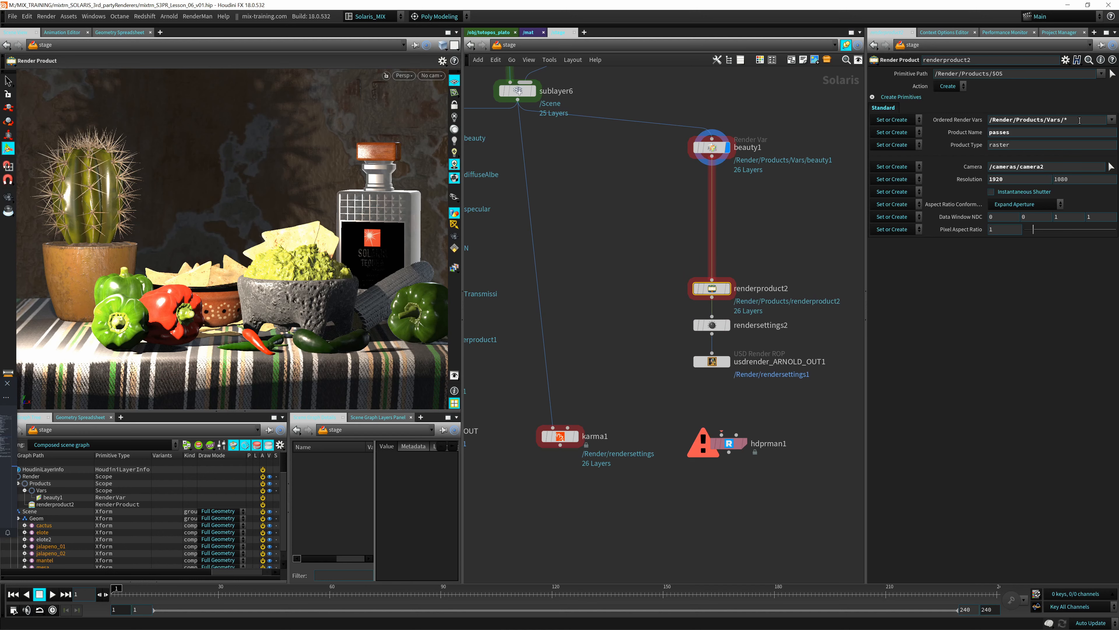
Step: Make rendersettings2 the displayed node and review renderproduct2's ordered render vars before selecting rendersettings2
left_click(711, 362)
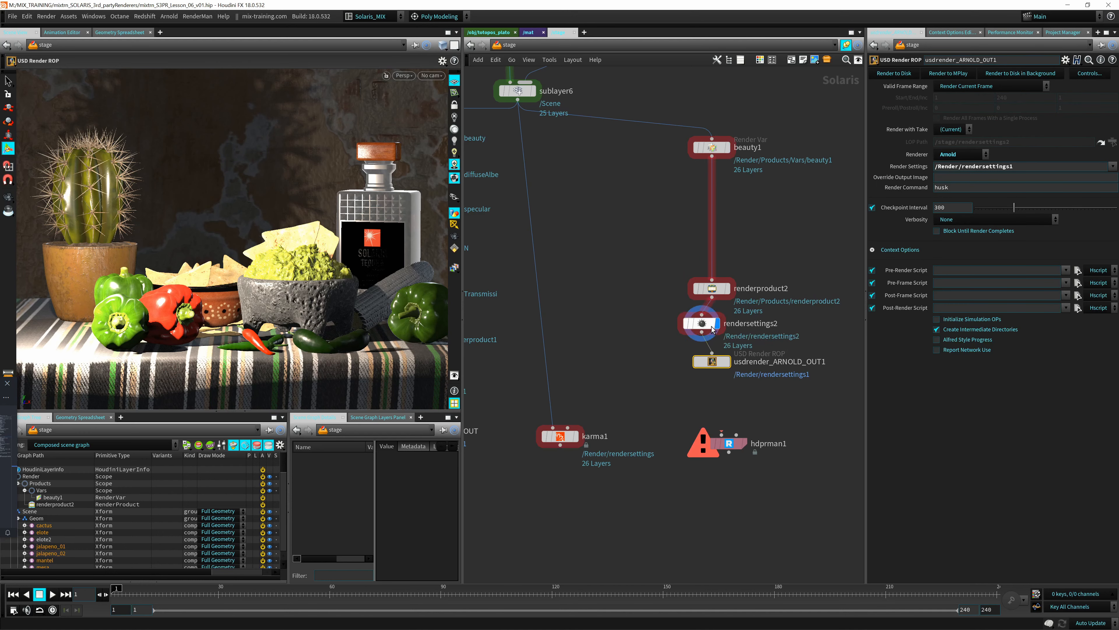
mouse_move(648, 355)
middle_mouse_down()
mouse_move(848, 267)
mouse_move(632, 342)
middle_mouse_up()
left_click(711, 294)
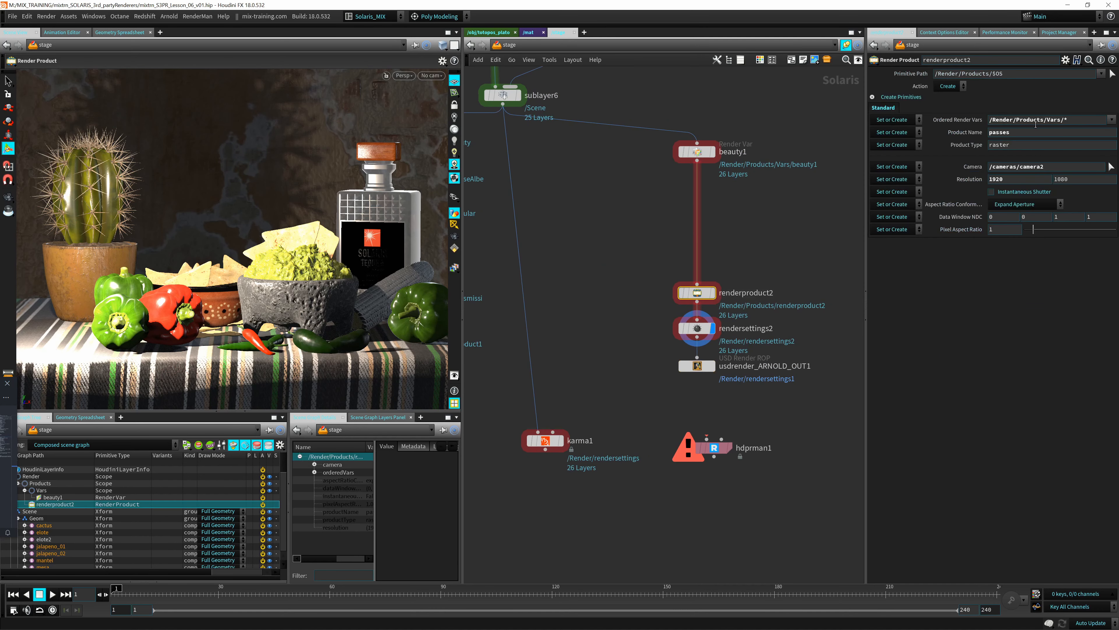
left_click_drag(648, 301, 714, 347)
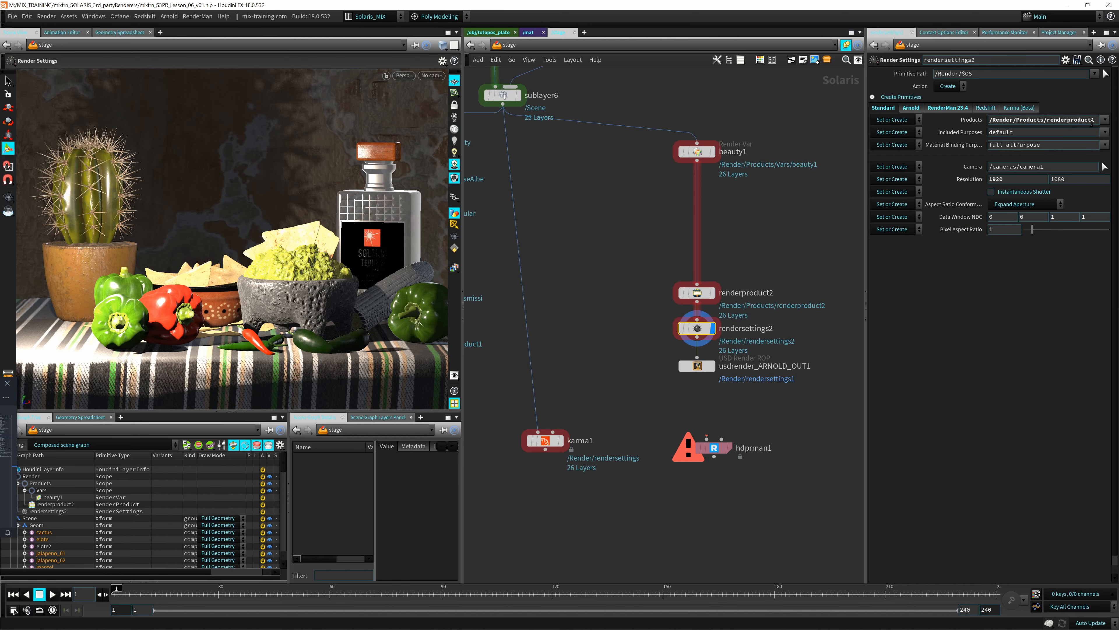
Step: Point rendersettings2's Products only to /Render/Products/renderproduct2
left_click(1106, 122)
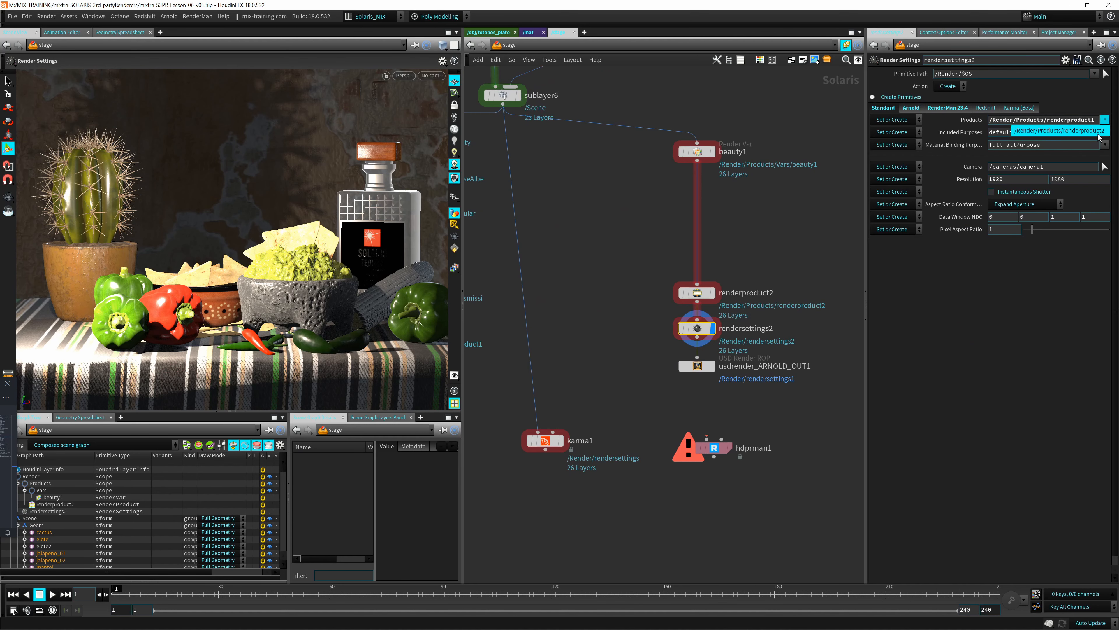
left_click(1081, 129)
left_click_drag(1095, 120, 765, 96)
key("Delete")
key("Return")
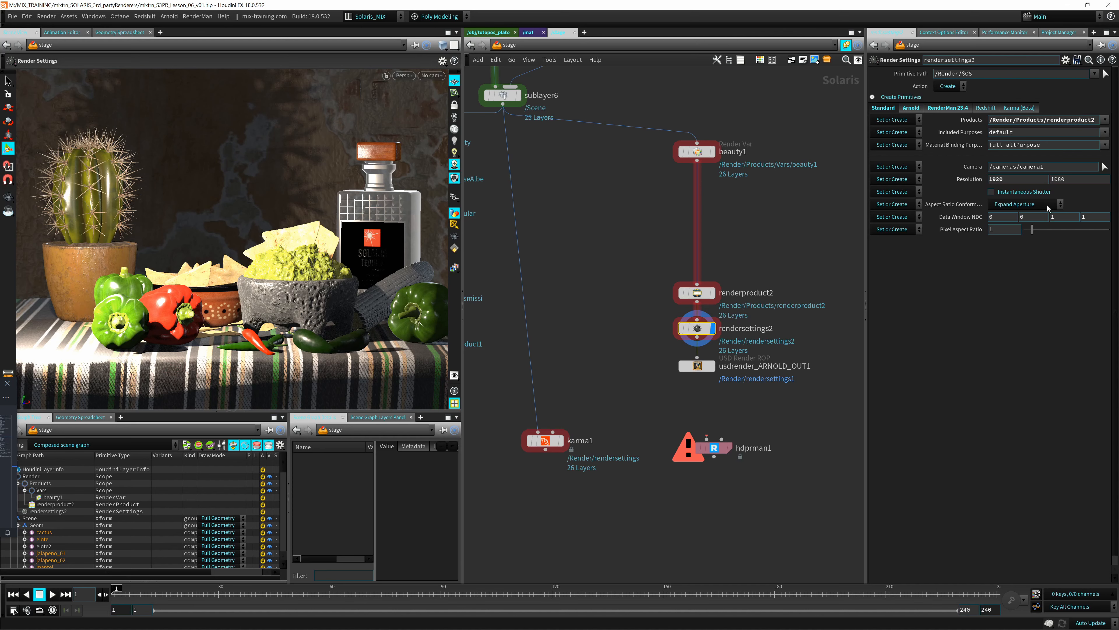
Step: Set the Render Settings path on usdrender_ARNOLD_OUT1 to /Render/rendersettings2
left_click(696, 365)
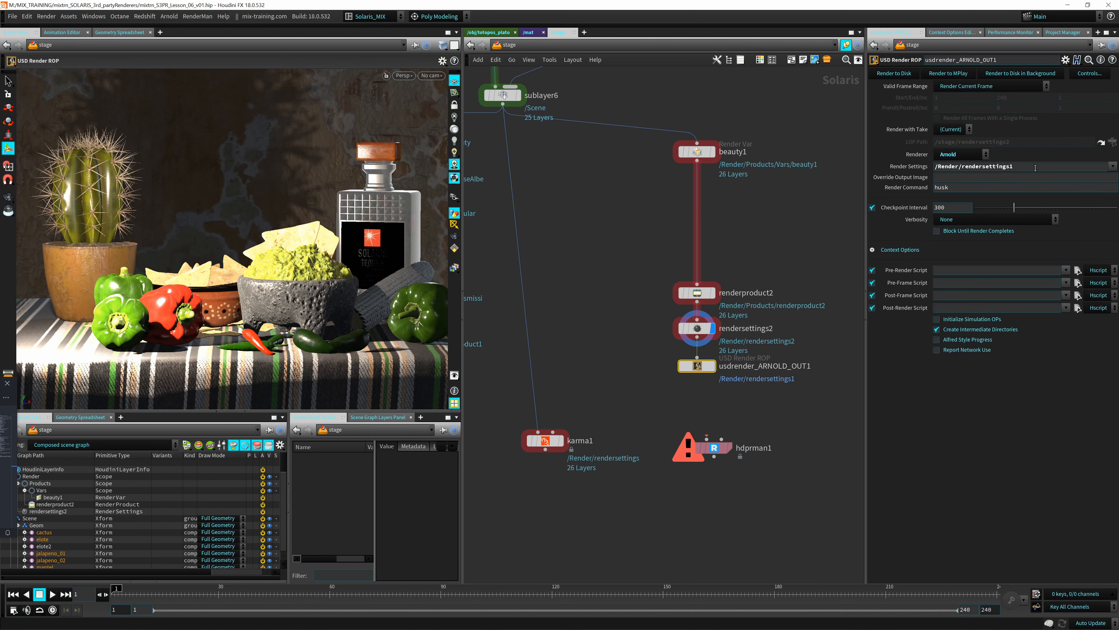
left_click(1024, 166)
key("BackSpace")
type("2")
key("Return")
Step: Save the scene, then render the viewport with Redshift using the beauty1 render output
left_click(701, 160)
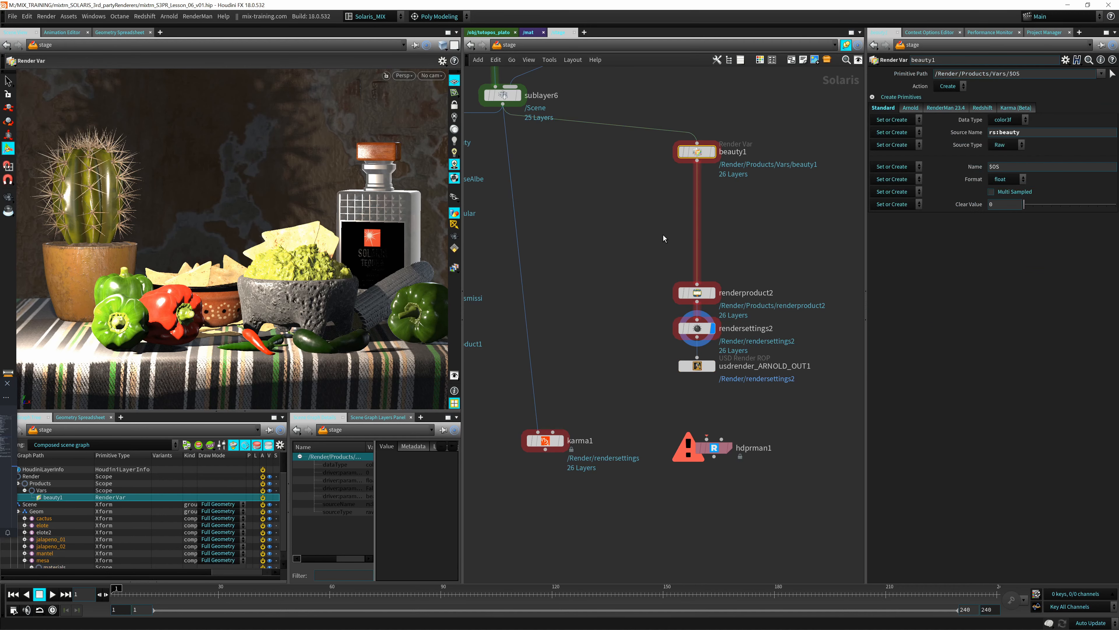
key("ctrl+s")
left_click(404, 75)
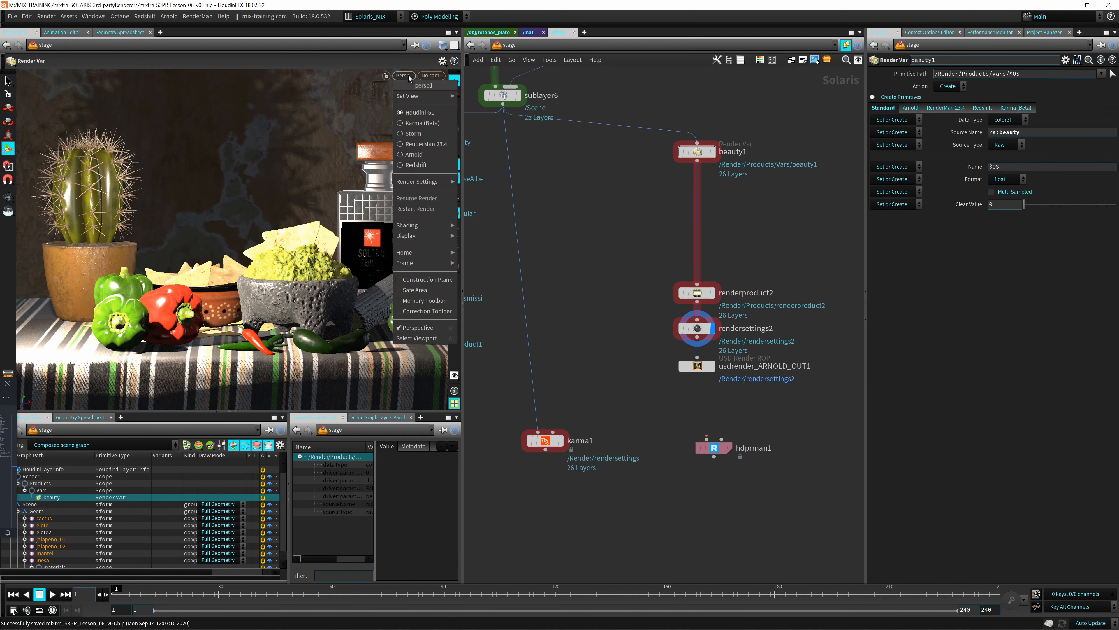
left_click(423, 166)
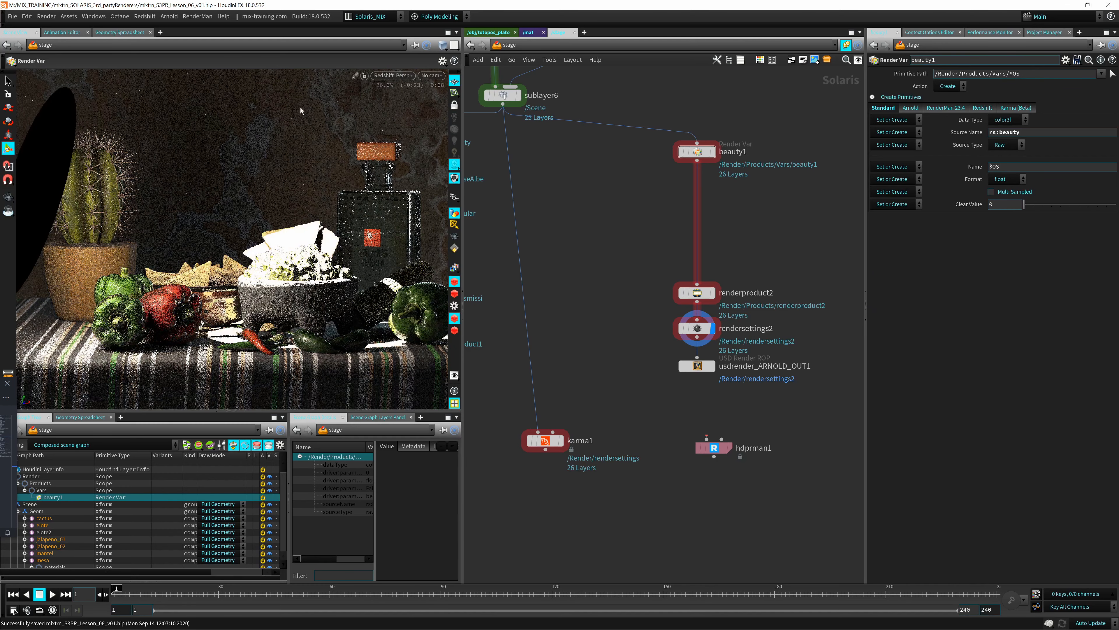
left_click(454, 267)
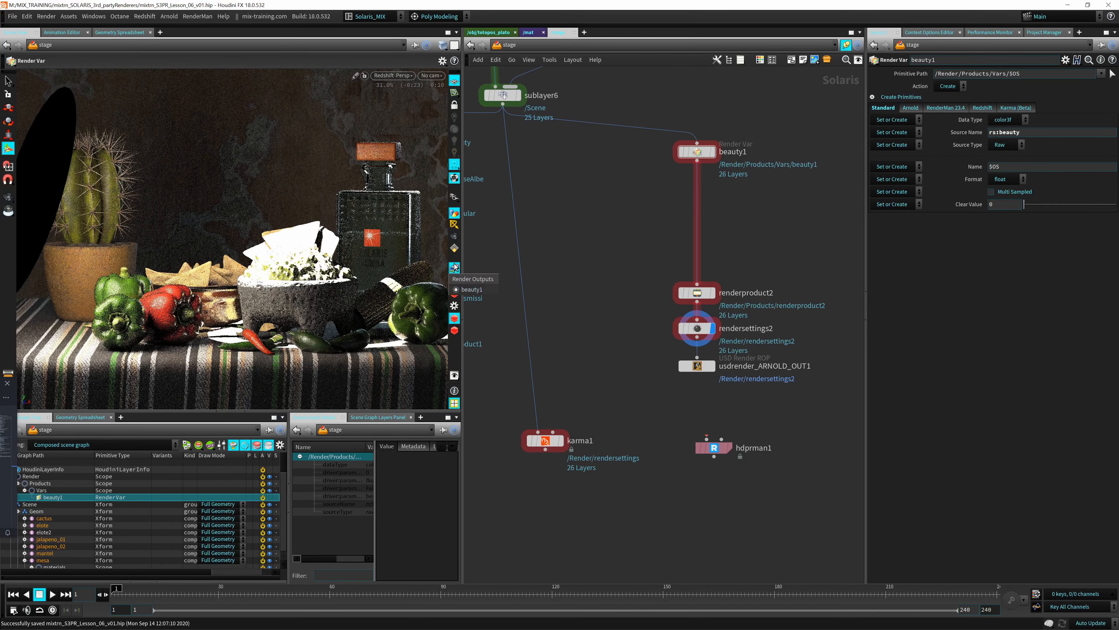
left_click(479, 290)
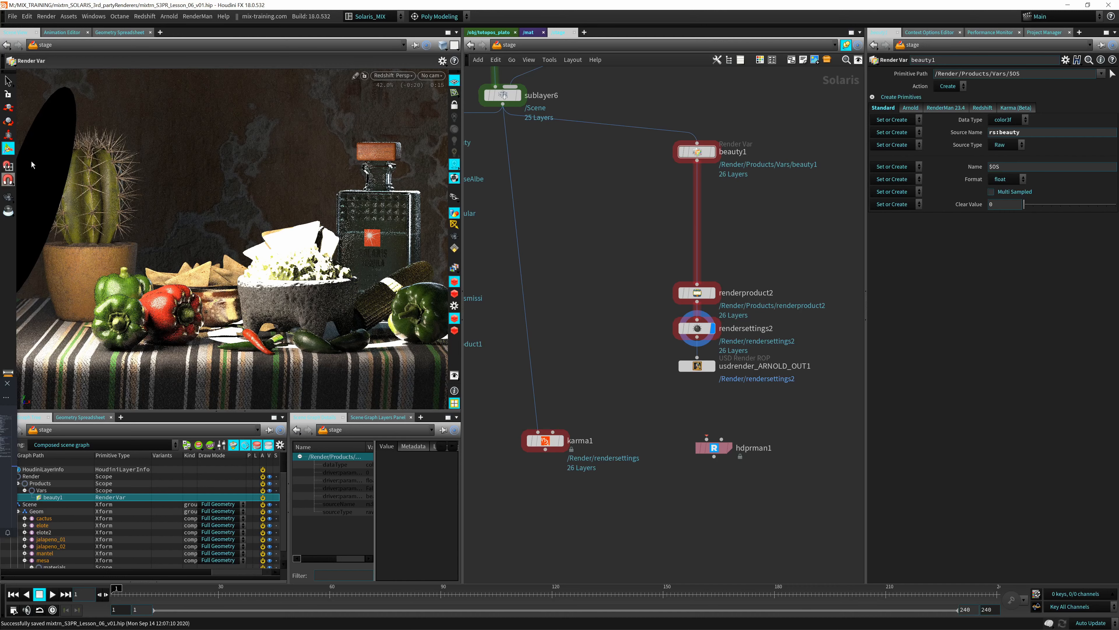
Step: Turn off Visible in the Redshift area settings of key_light so the disk is hidden from the render
scroll(563, 214, "down", 8)
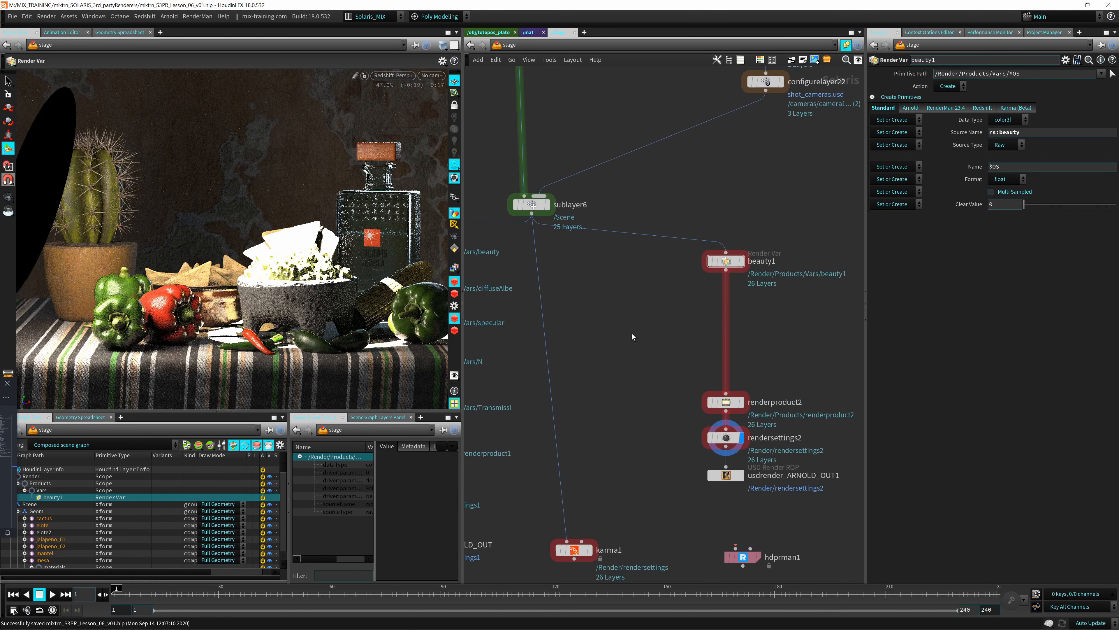
scroll(691, 266, "up", 5)
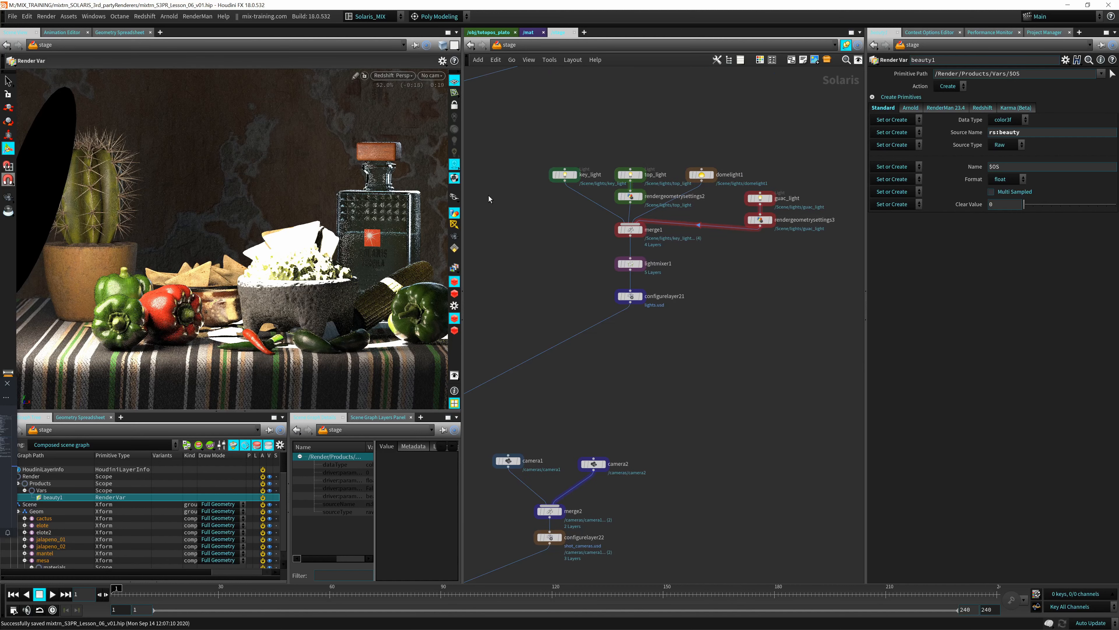
left_click_drag(550, 126, 582, 224)
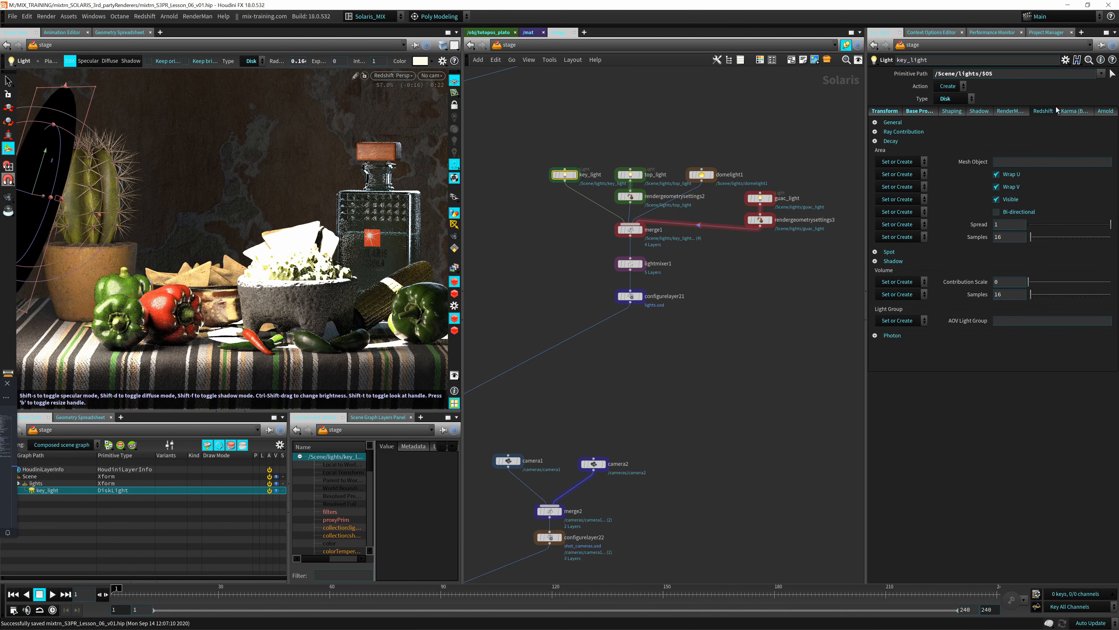
left_click(895, 113)
left_click(1044, 112)
left_click(1001, 202)
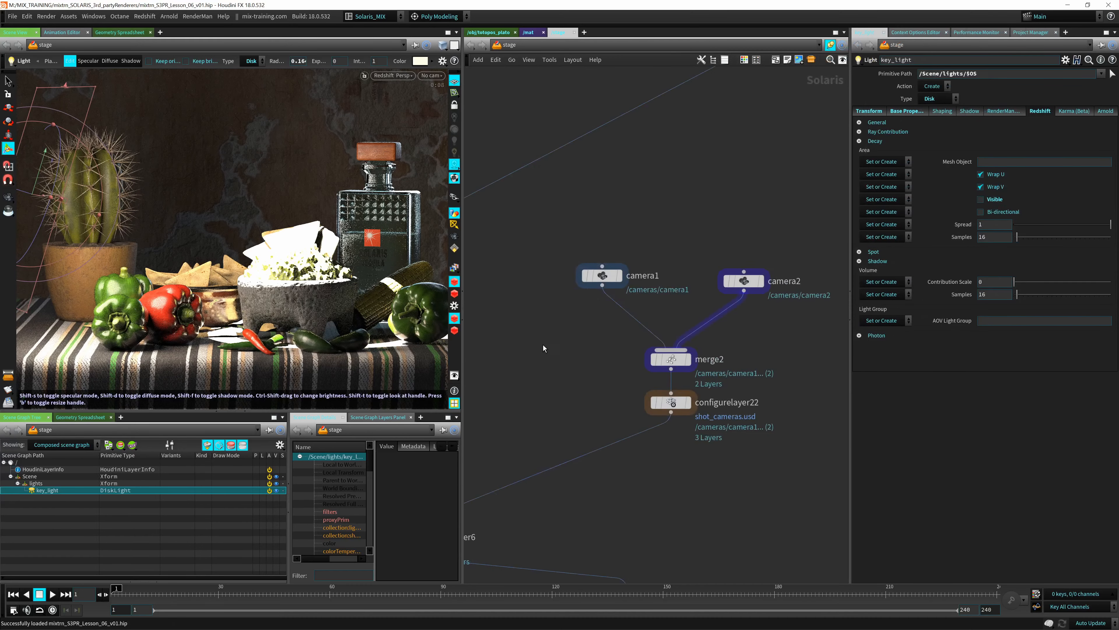
Step: Bypass guac_light and switch the viewport back to Houdini GL
middle_click_drag(505, 327, 284, 302)
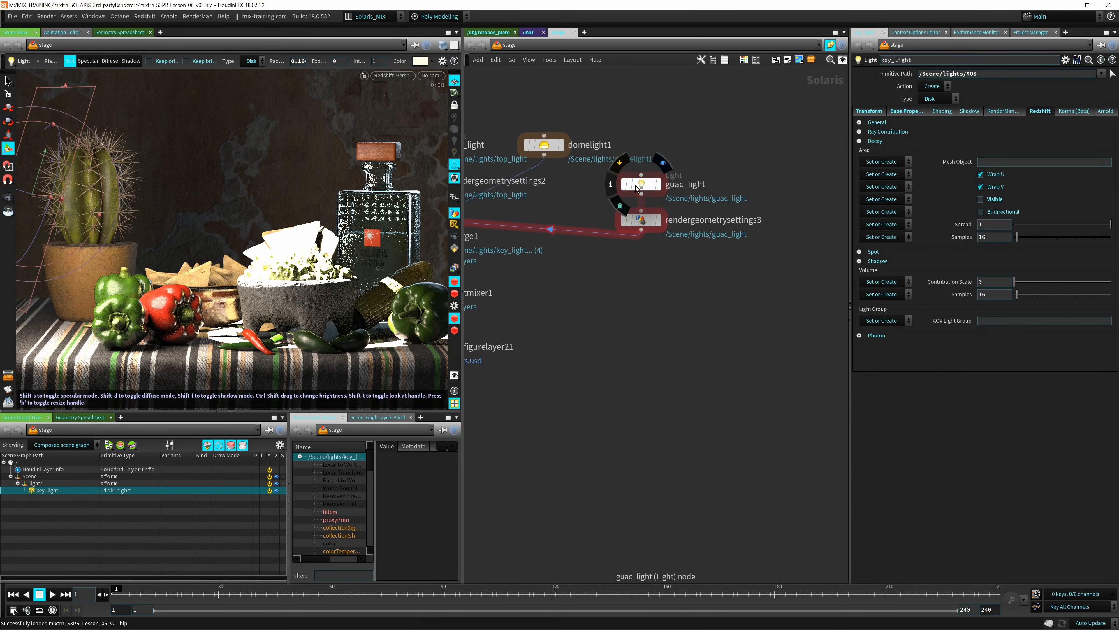
left_click(625, 165)
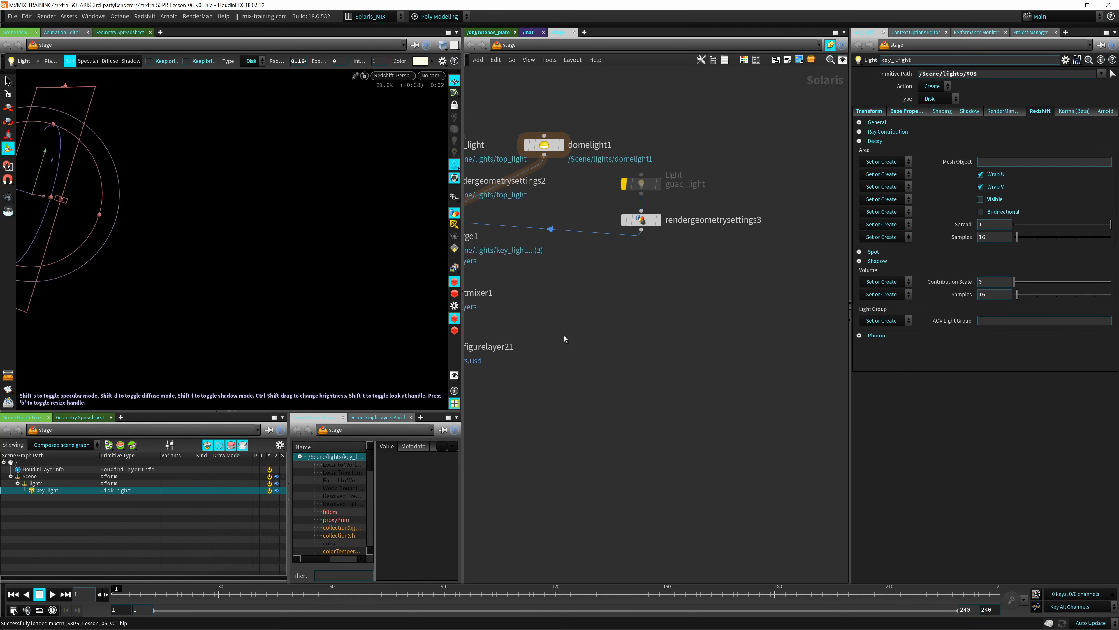
middle_click_drag(503, 566, 642, 345)
middle_click_drag(565, 550, 739, 187)
mouse_move(711, 332)
middle_mouse_down()
mouse_move(760, 147)
mouse_move(761, 9)
middle_mouse_up()
middle_click_drag(567, 214, 562, 338)
middle_click_drag(556, 260, 557, 301)
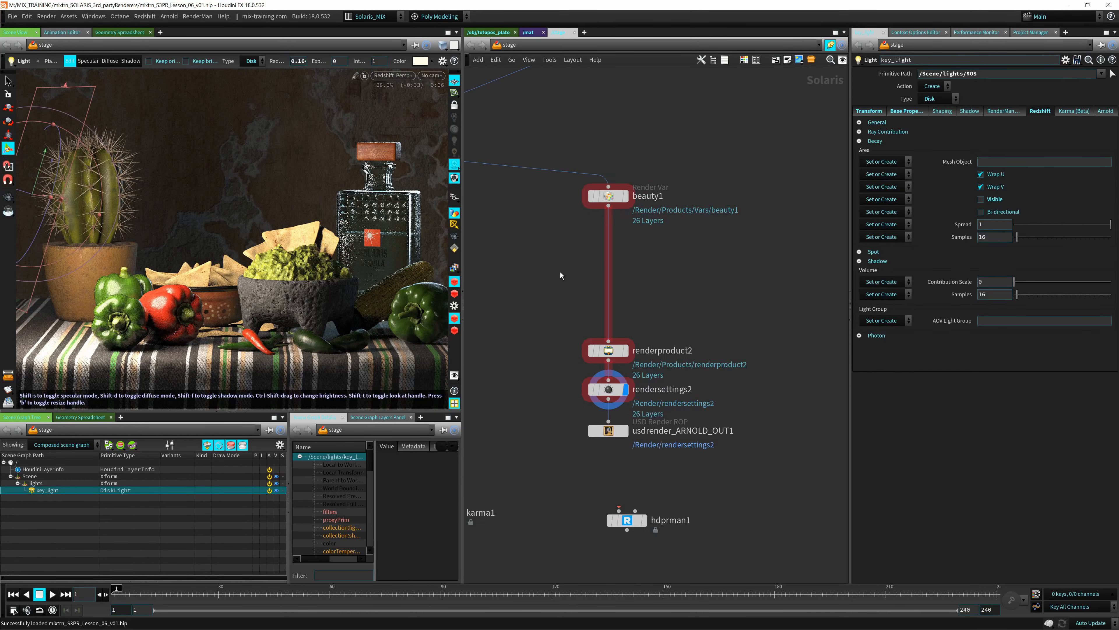
left_click(390, 75)
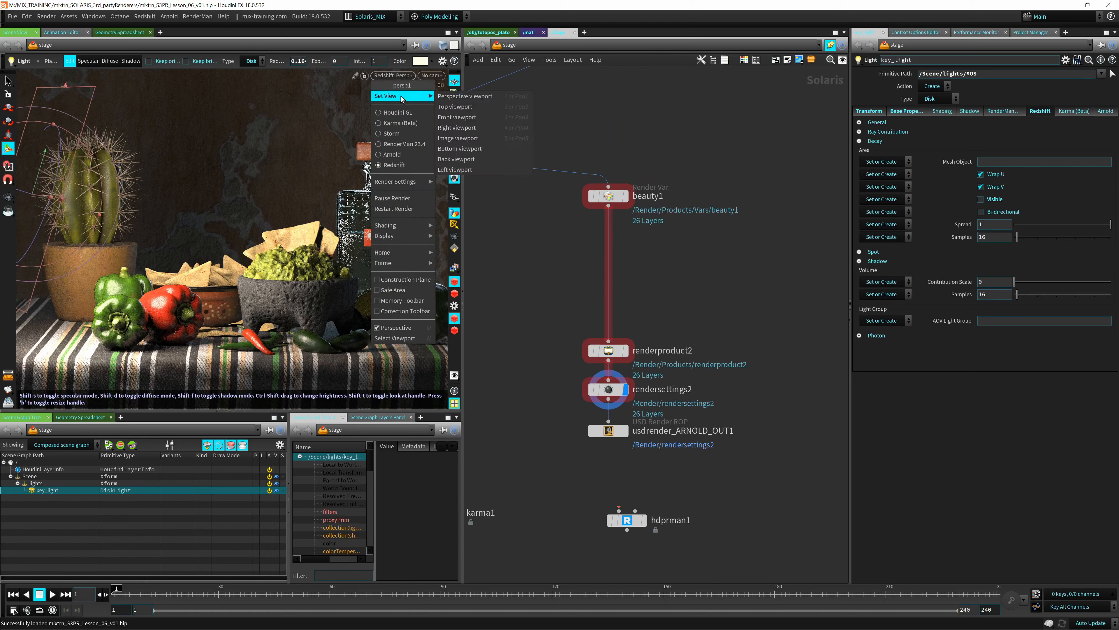
left_click(392, 113)
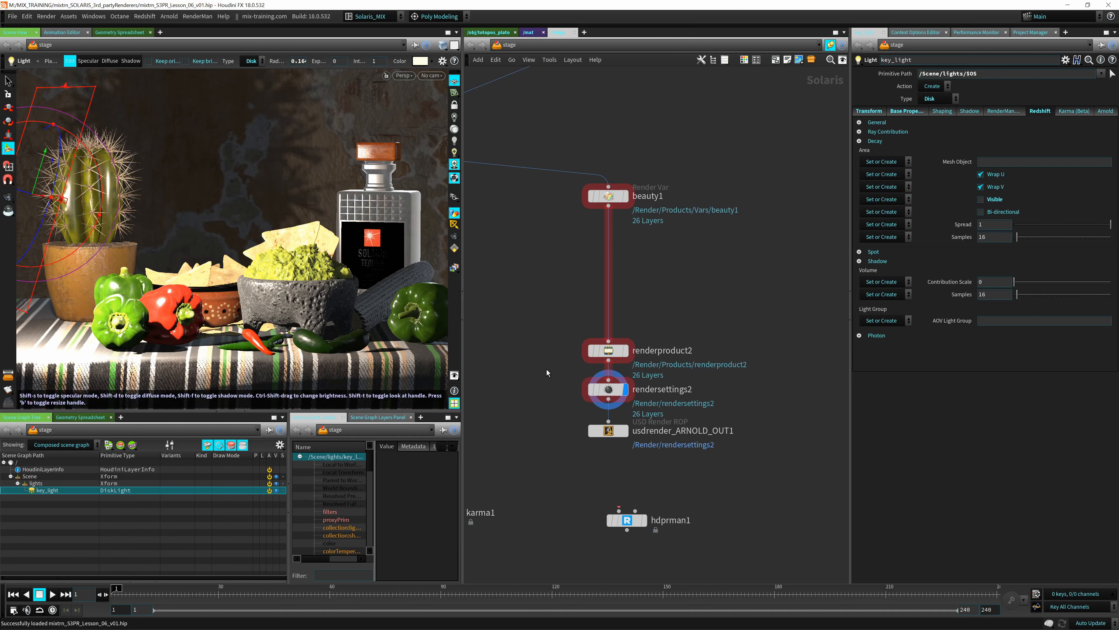
Step: In rendersettings2's Redshift Global Illumination settings, change the primary and secondary GI engine entries to Set or Create
middle_click_drag(546, 368, 565, 247)
left_click(616, 267)
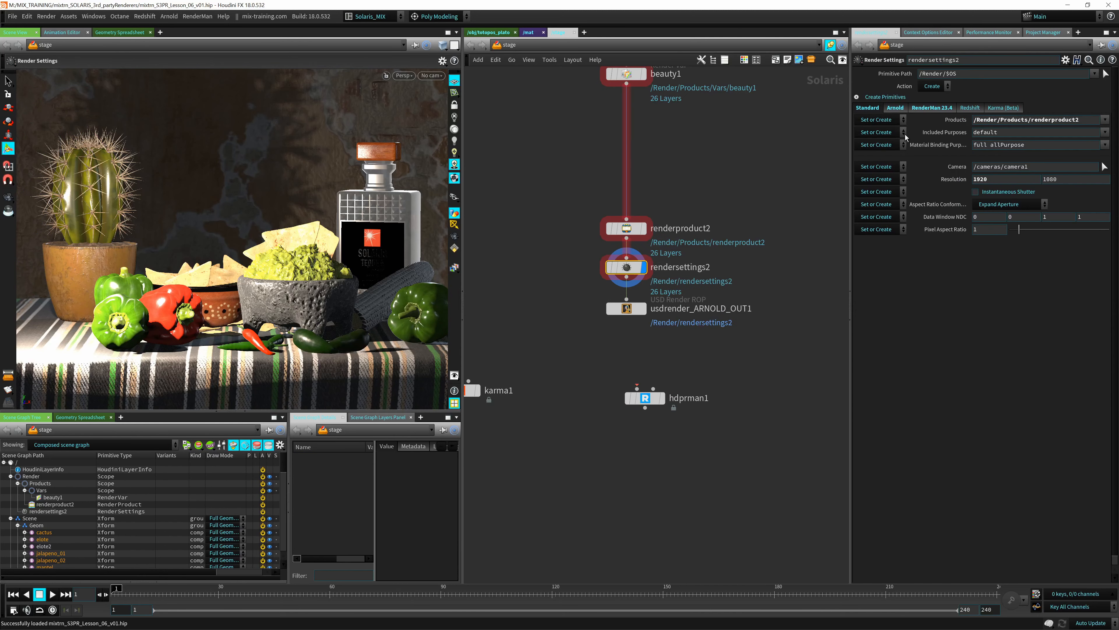
left_click(970, 108)
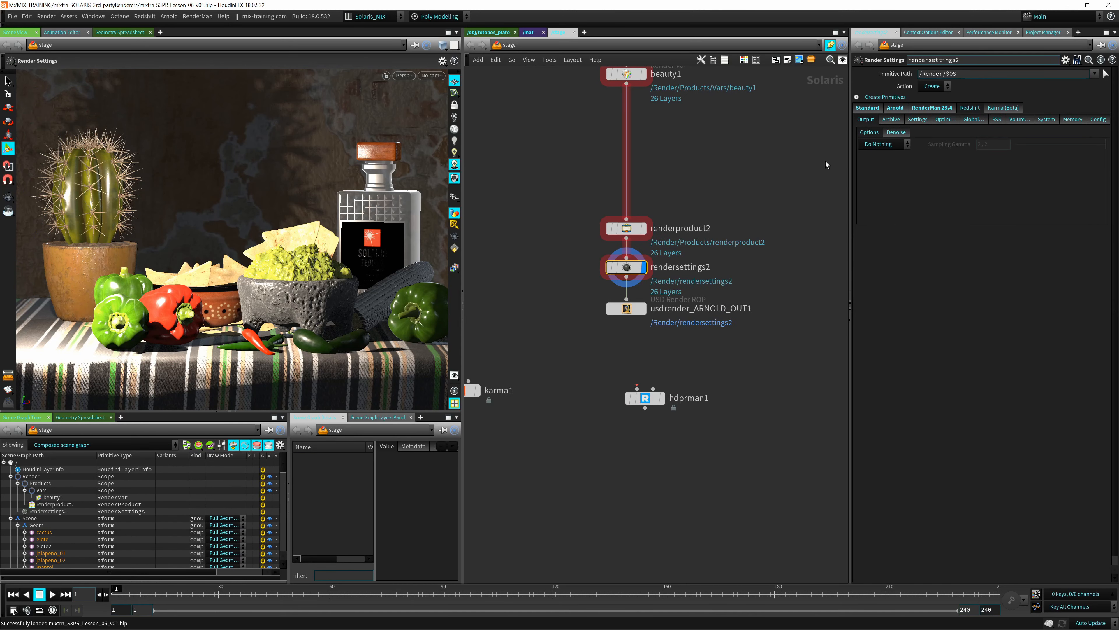
left_click_drag(851, 144, 771, 144)
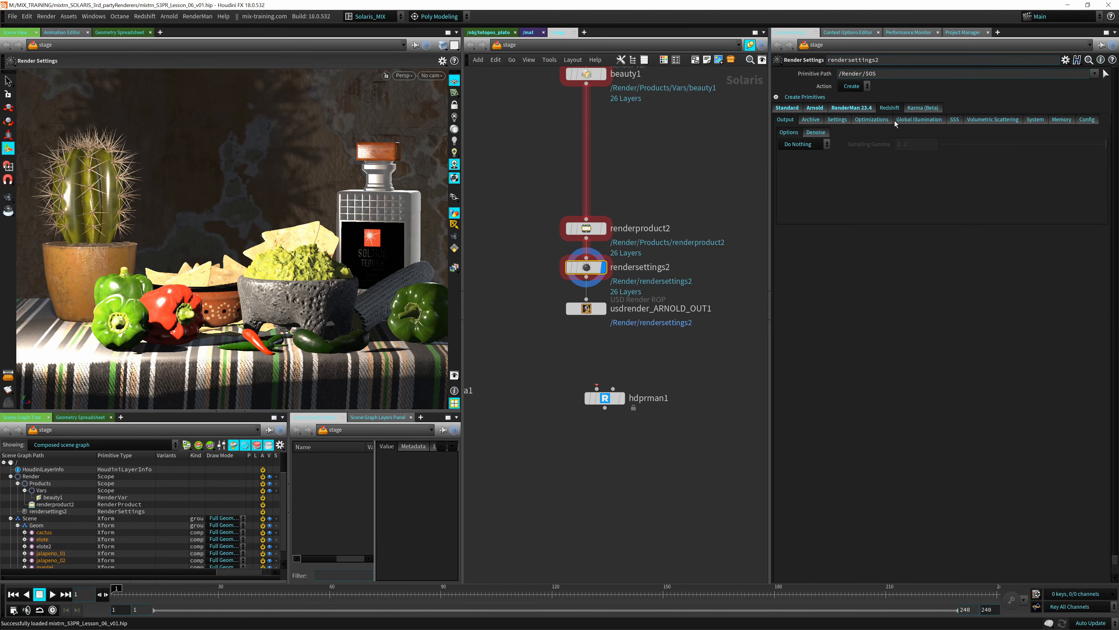
left_click(908, 120)
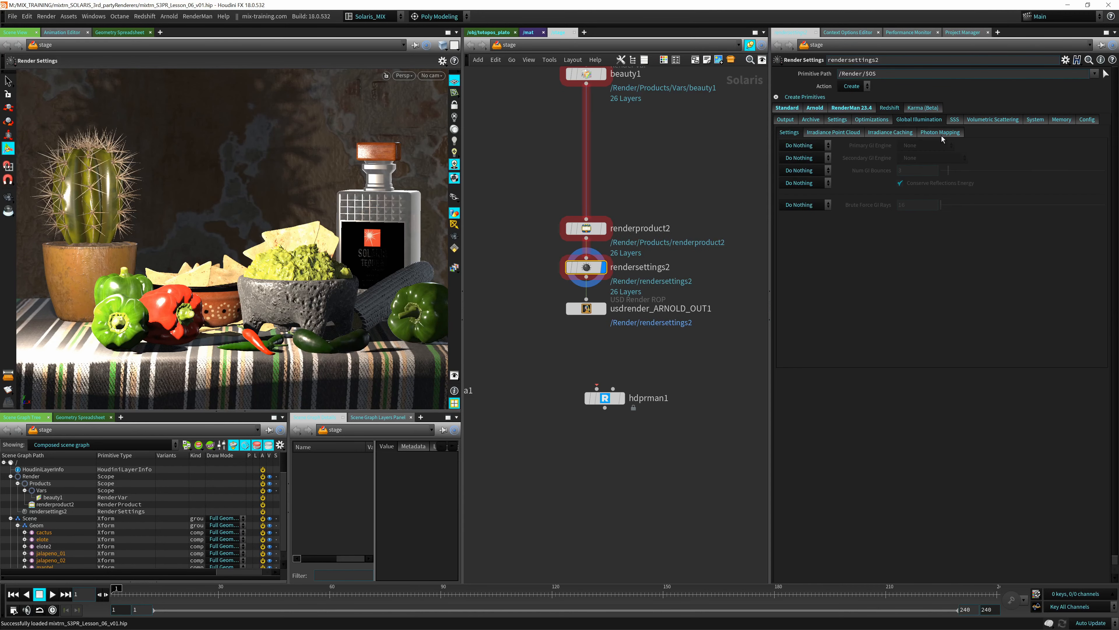
left_click(786, 146)
left_click(799, 157)
left_click(800, 158)
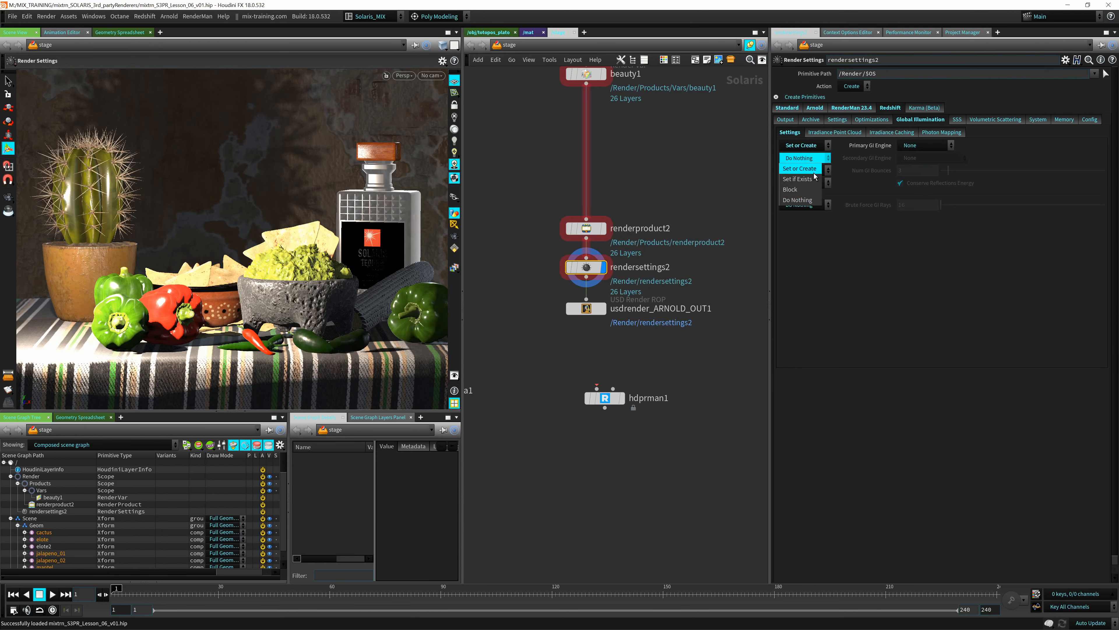
left_click(814, 173)
Step: Set the Primary GI Engine to Brute Force and the Secondary GI Engine to Irradiance Point Cloud
left_click(912, 146)
left_click(912, 184)
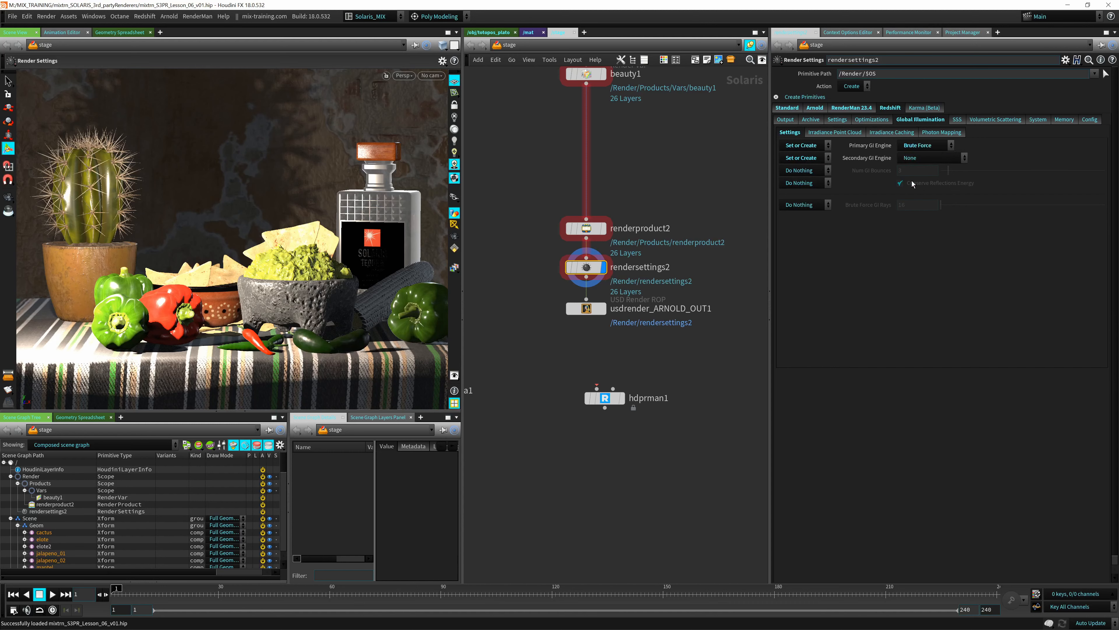
left_click(919, 158)
left_click(931, 189)
Step: Preview the GI settings with Redshift in the viewport, lower the ROP node slightly, and return to Houdini GL
left_click(404, 75)
left_click(414, 165)
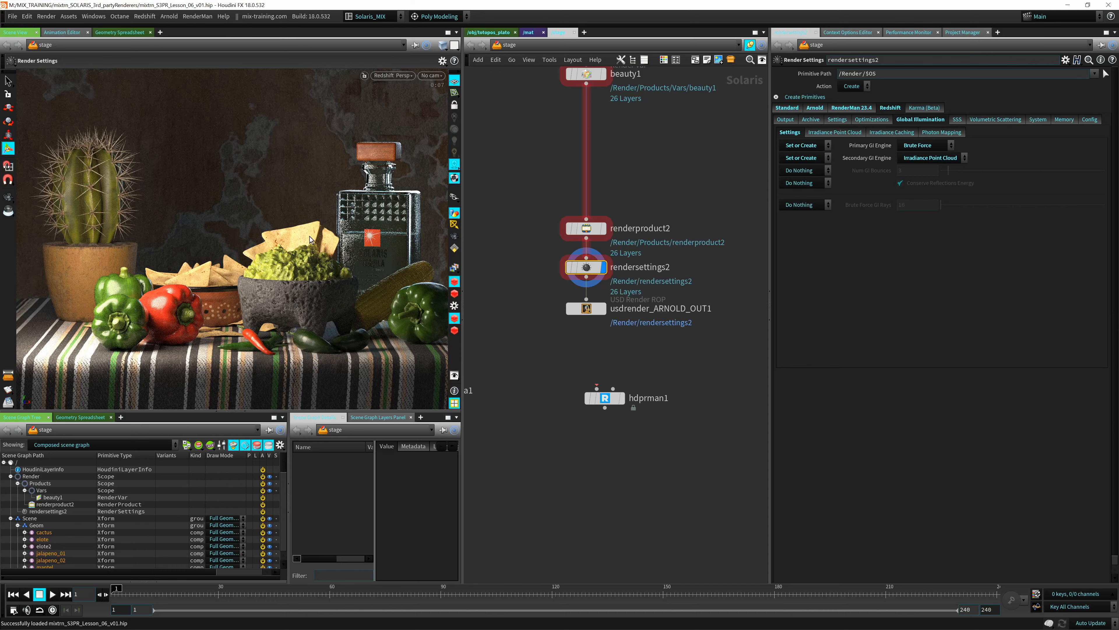
left_click_drag(586, 309, 586, 337)
left_click(393, 76)
left_click(430, 88)
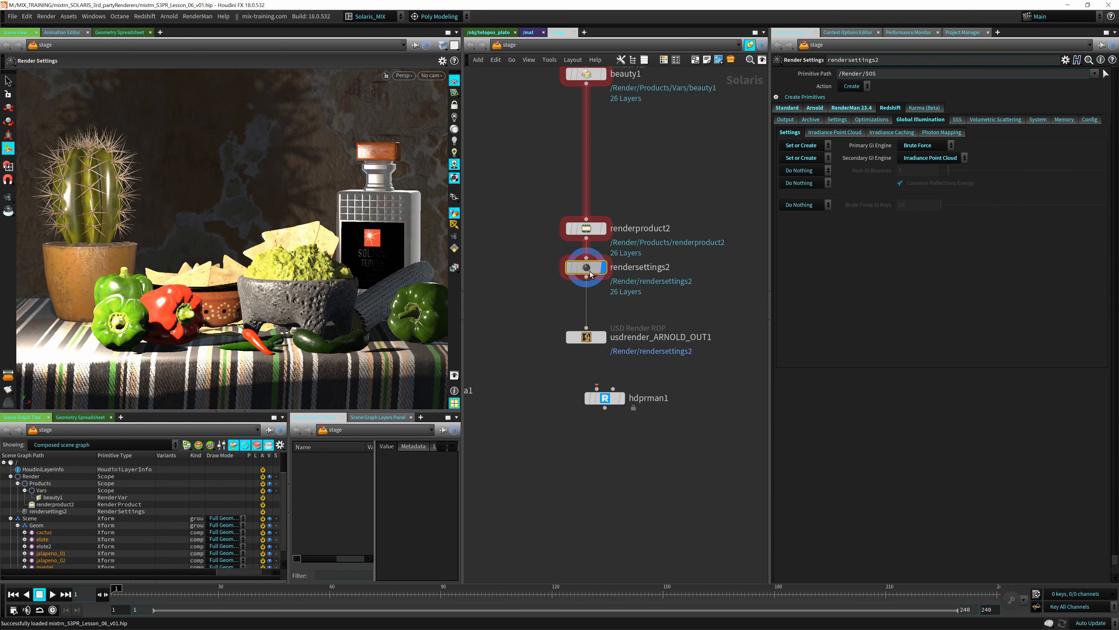
Step: Choose /Render/rendersettings2 as the viewport's render settings and inspect the rendersettings2 node's info
left_click(399, 75)
mouse_move(421, 182)
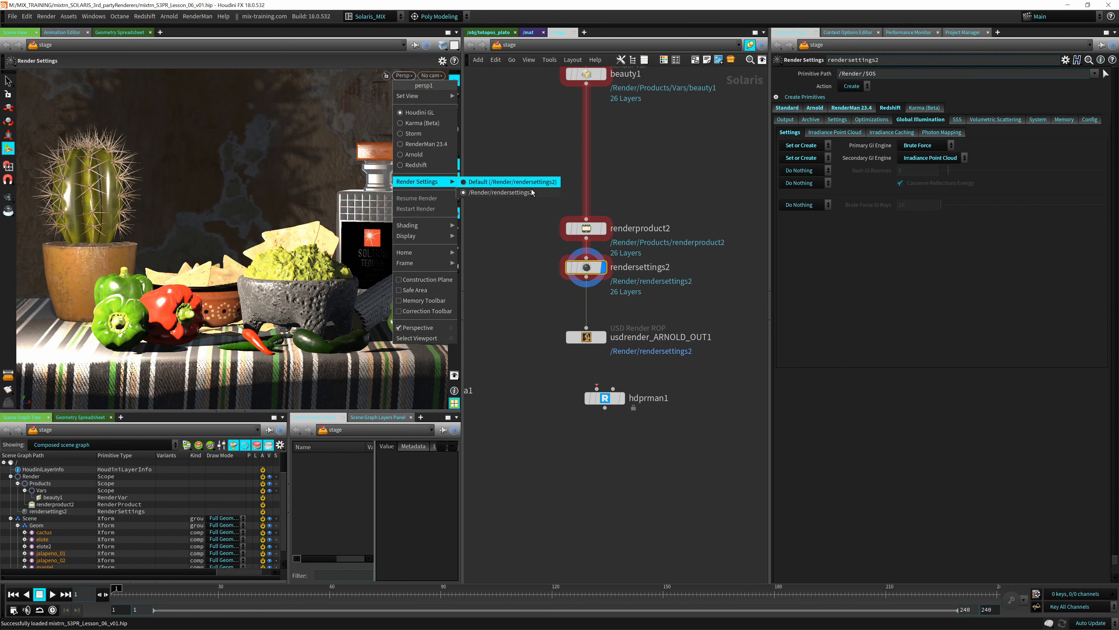
left_click(507, 193)
mouse_move(585, 274)
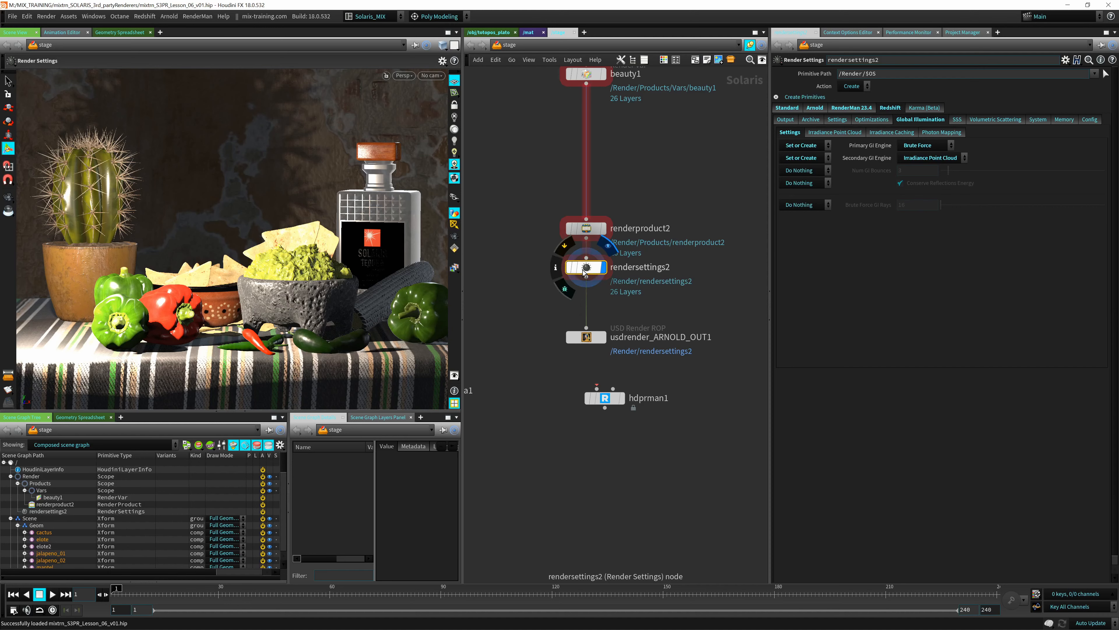
middle_click(590, 270)
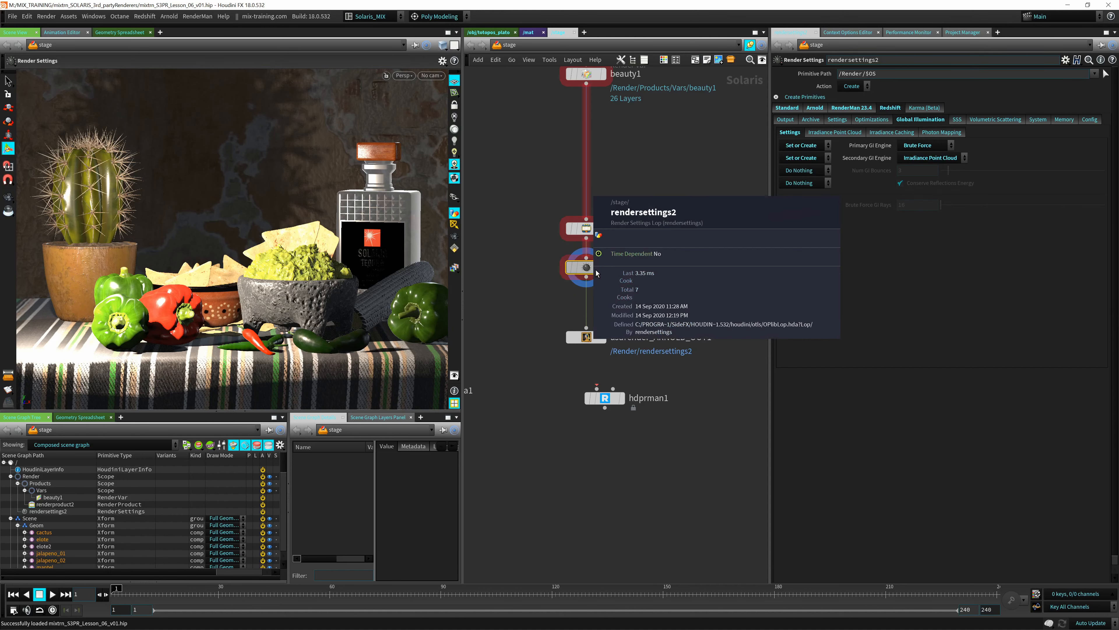
Step: Duplicate the beauty1 render var, insert the copy between beauty1 and renderproduct2, and rename it gi
left_click_drag(586, 269, 586, 275)
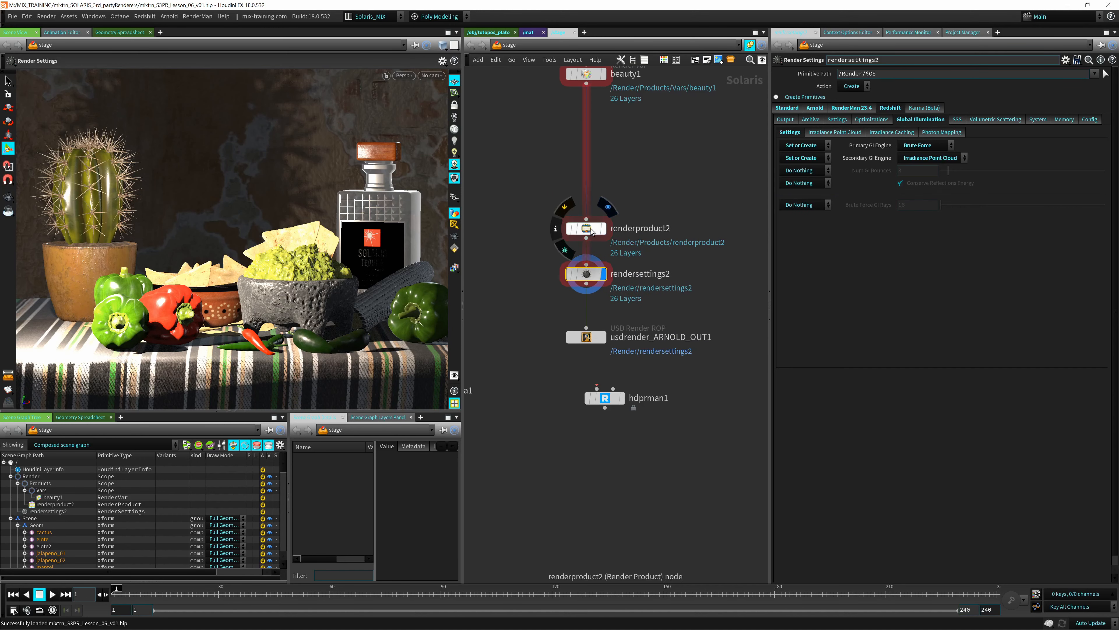
left_click_drag(583, 229, 583, 239)
middle_click_drag(547, 162, 536, 241)
left_click_drag(569, 155, 569, 215, "alt")
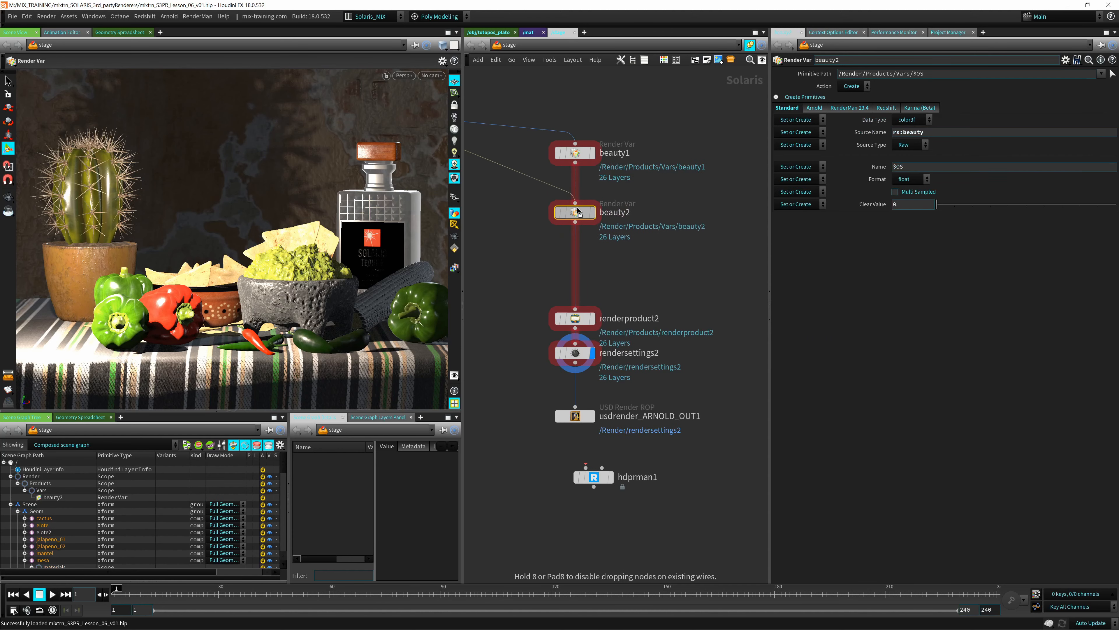
double_click(633, 208)
type("gi")
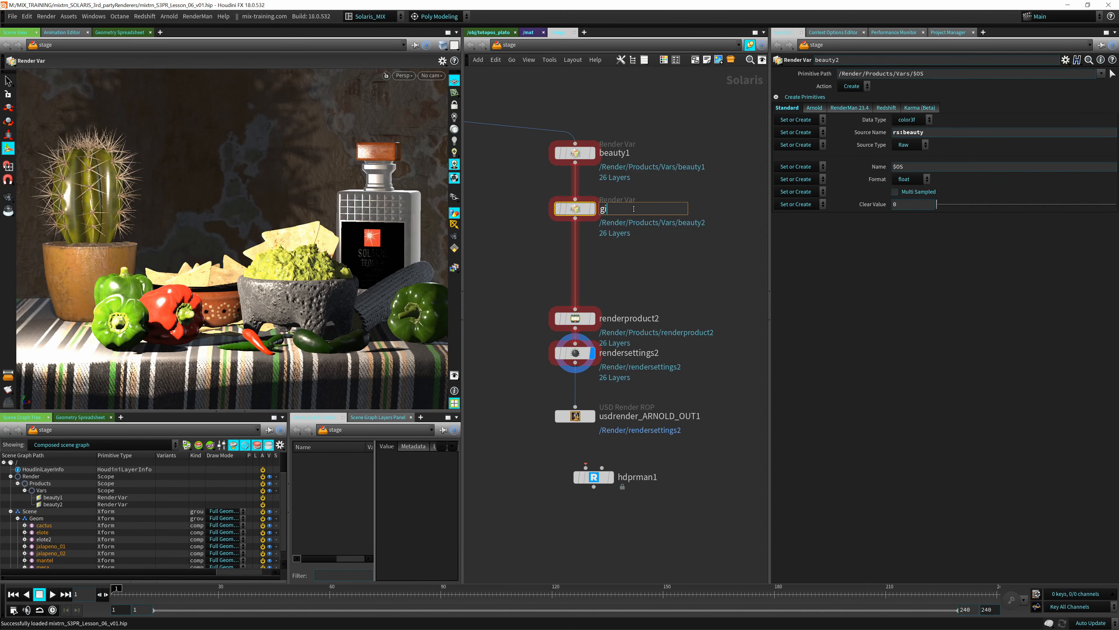
key("Return")
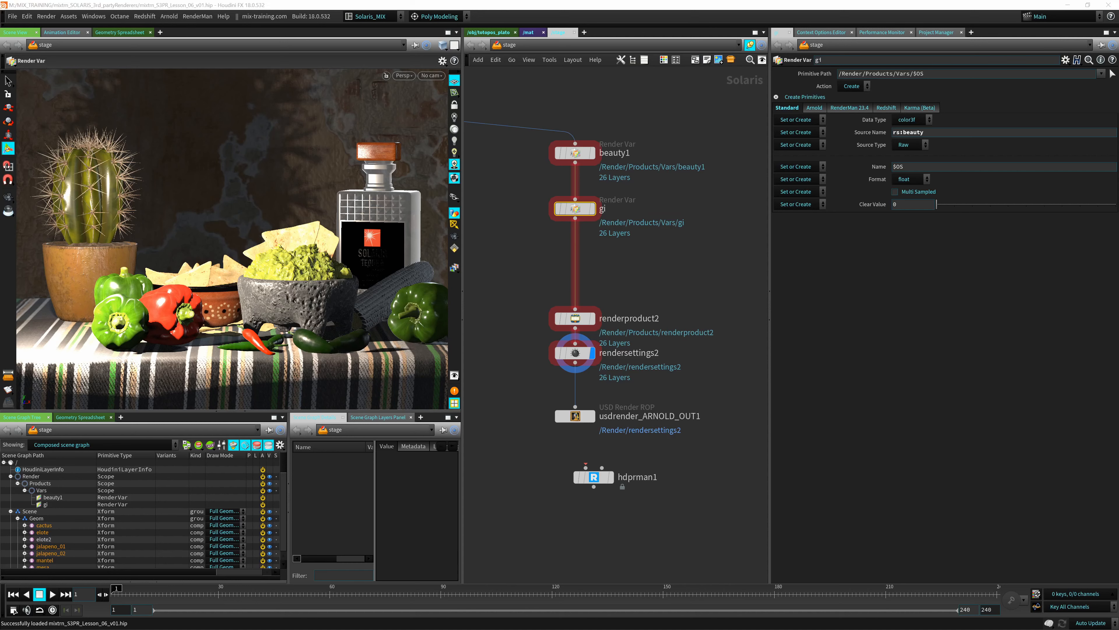